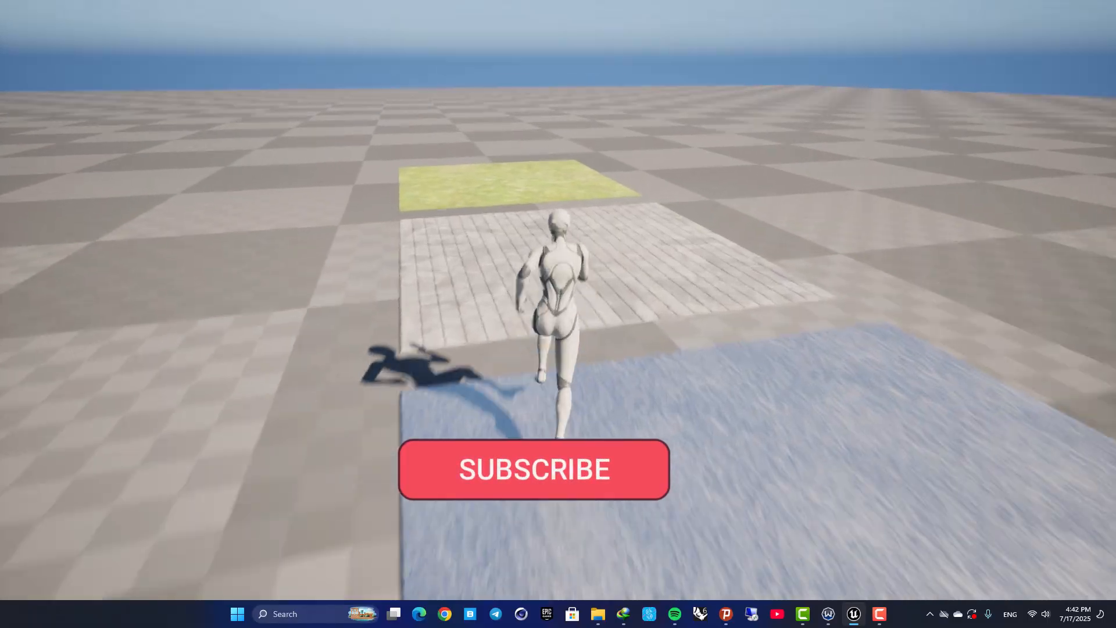
# Run the mannequin across the metal, stone and grass floor patches in the running game to test the surfaces
pyautogui.press('a')
pyautogui.press('d')
pyautogui.press('w')
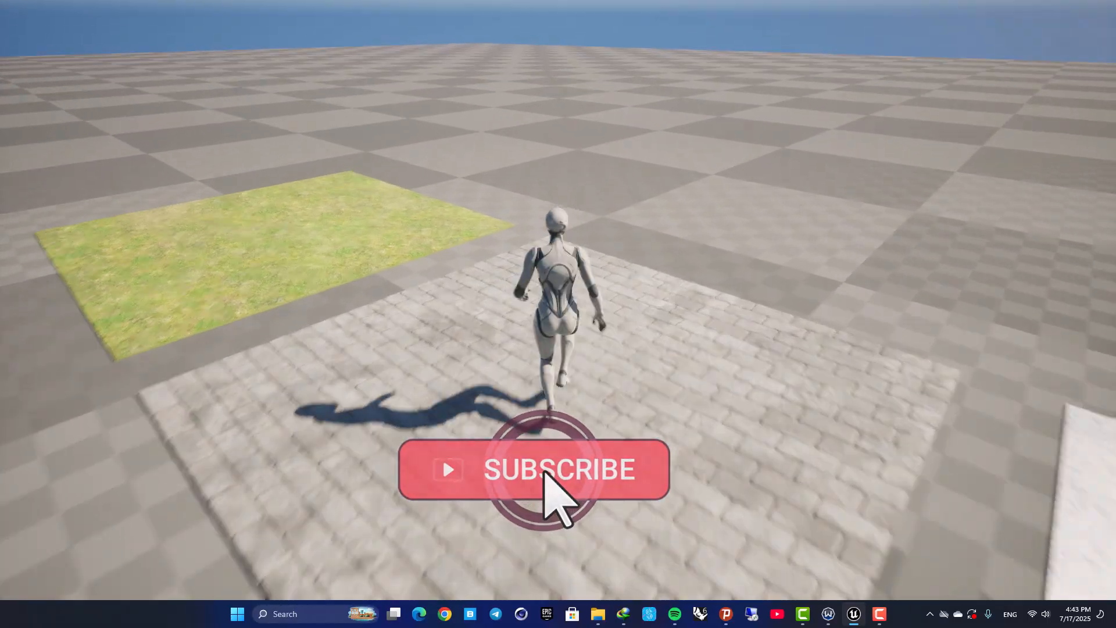
pyautogui.press('a')
pyautogui.press('d')
pyautogui.press('a')
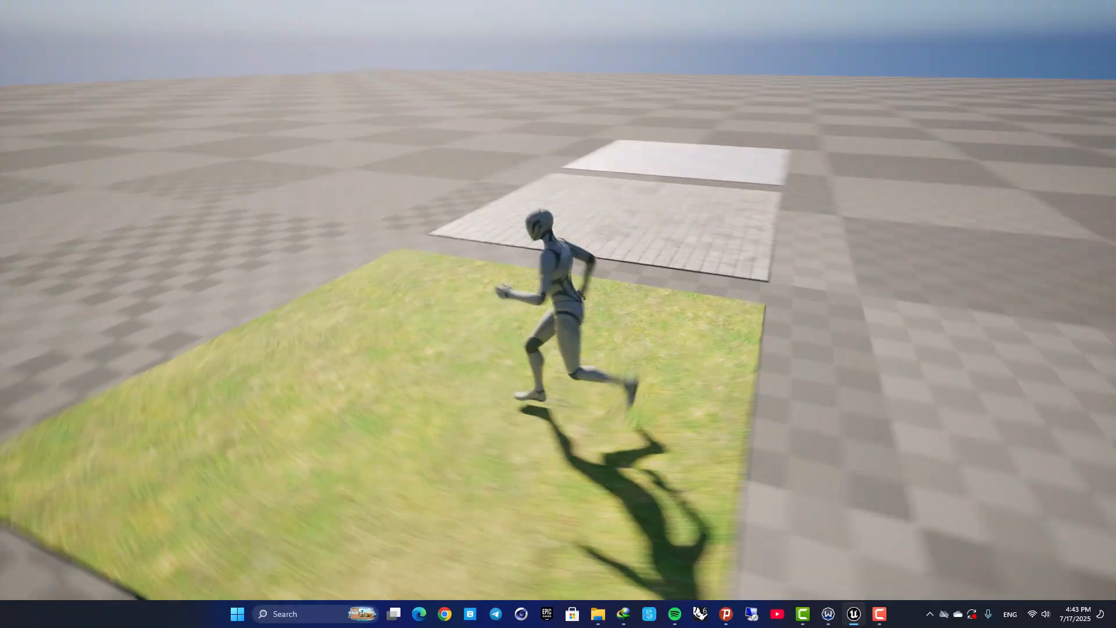
pyautogui.press('s')
pyautogui.press('d')
pyautogui.press('a')
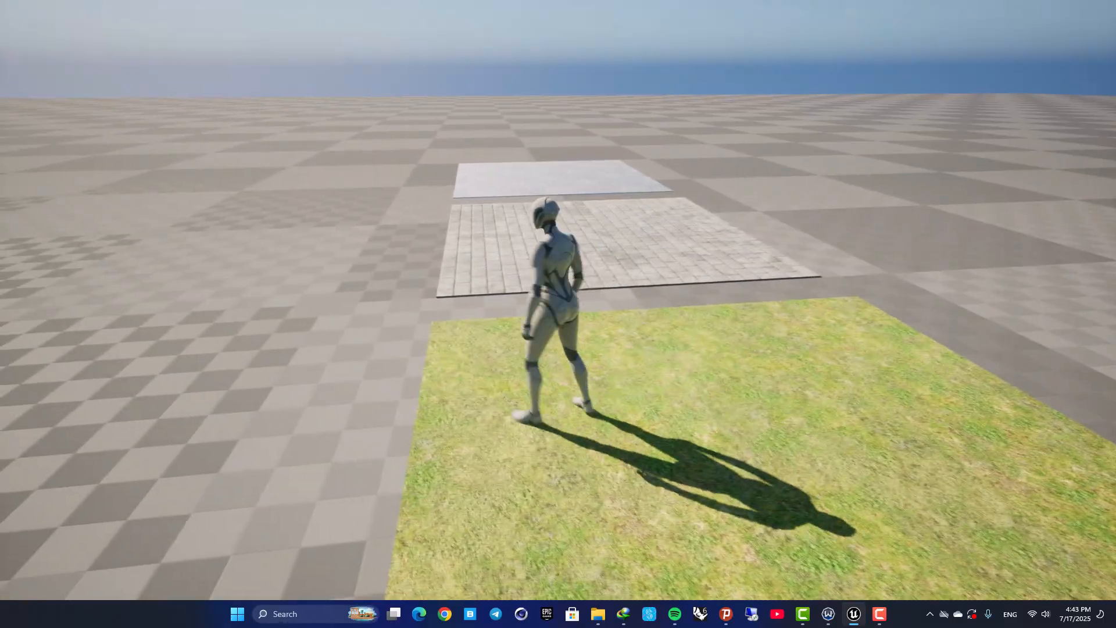
pyautogui.press('w')
pyautogui.press('d')
pyautogui.press('d')
pyautogui.press('s')
pyautogui.press('a')
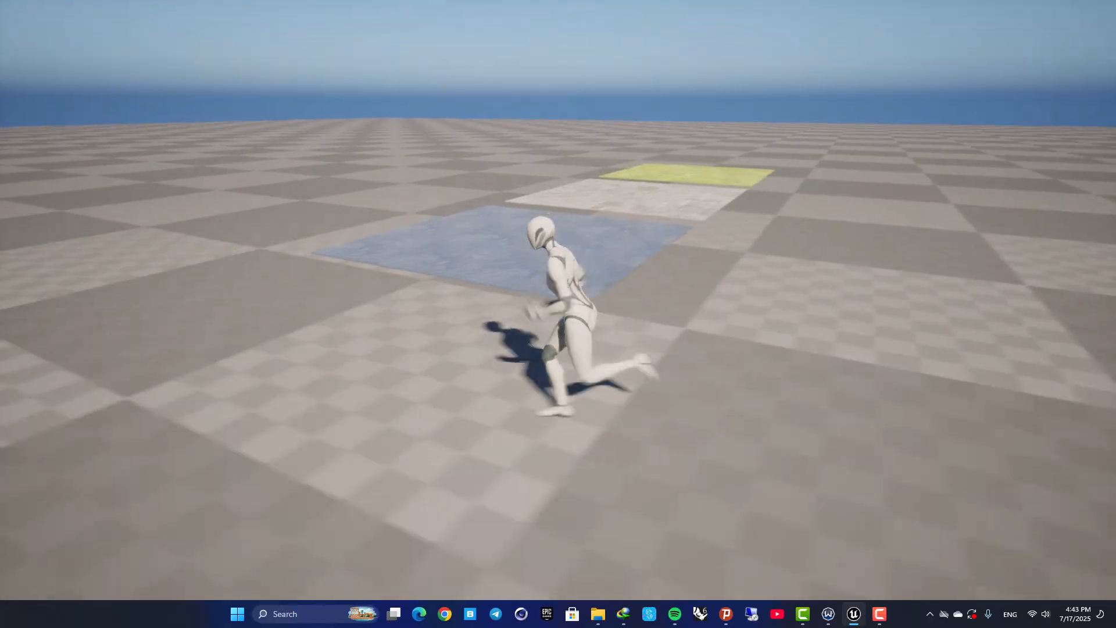
pyautogui.press('w')
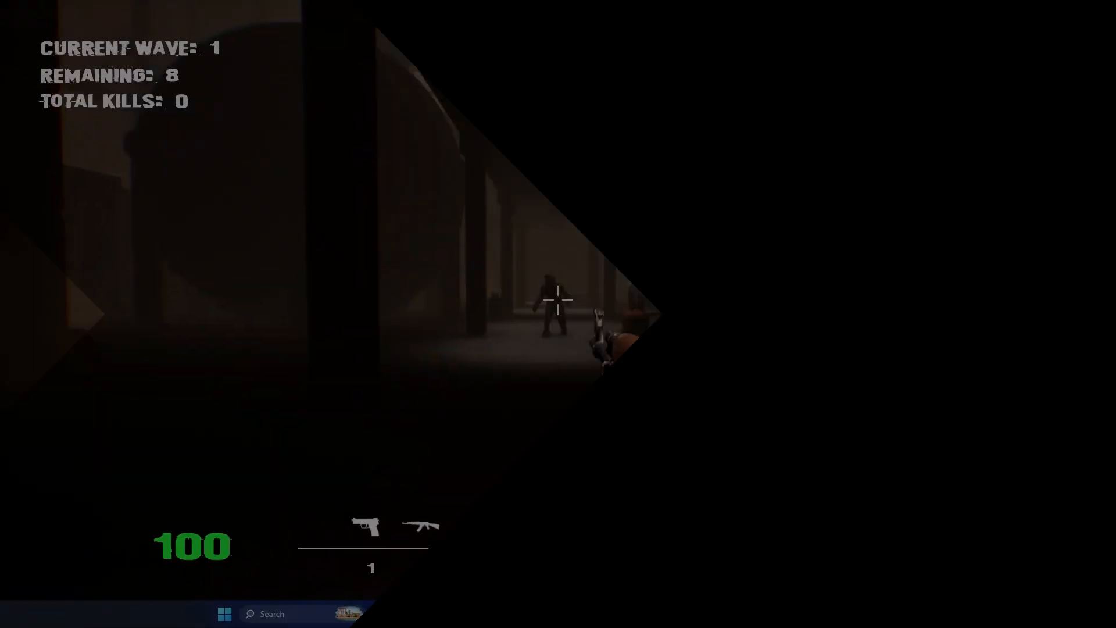
pyautogui.click(558, 300)
pyautogui.click(558, 300)
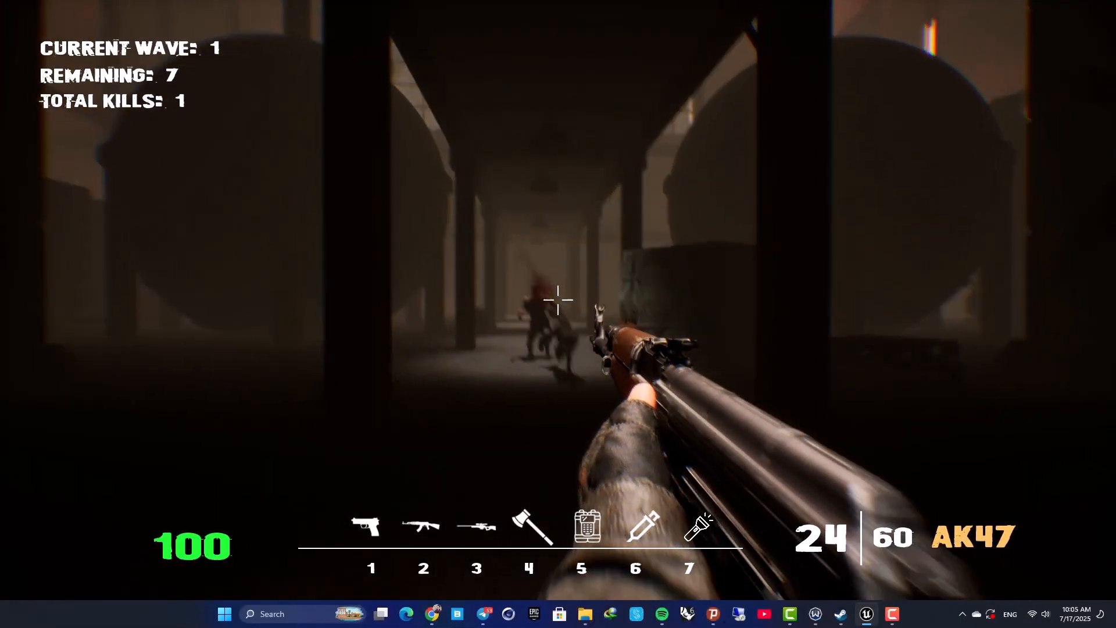
pyautogui.click(558, 300)
pyautogui.press('w')
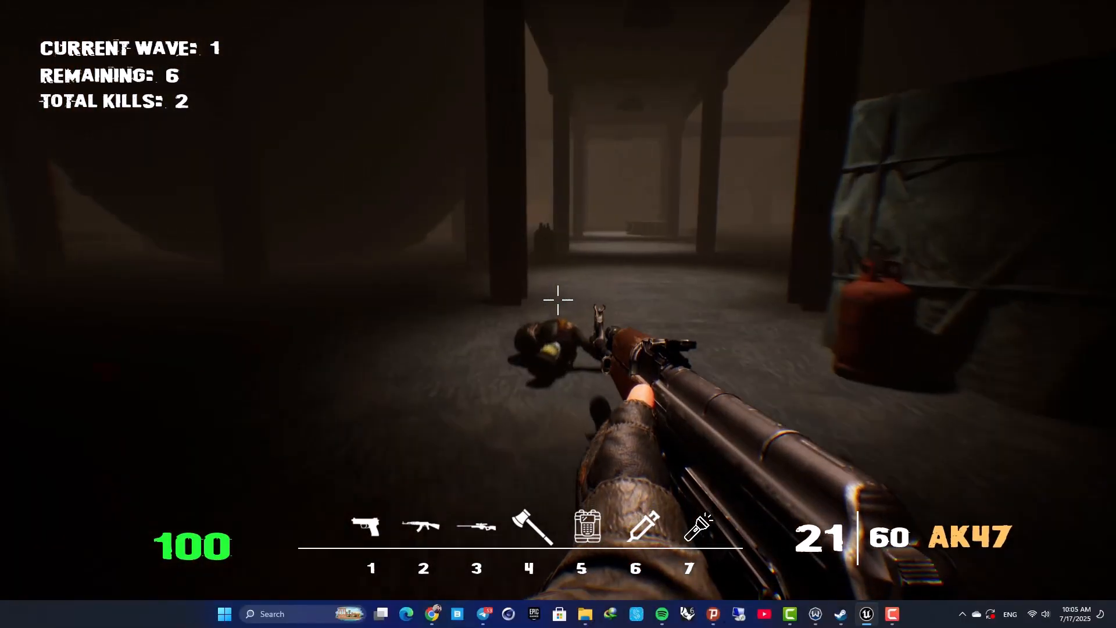
pyautogui.press('w')
pyautogui.press('1')
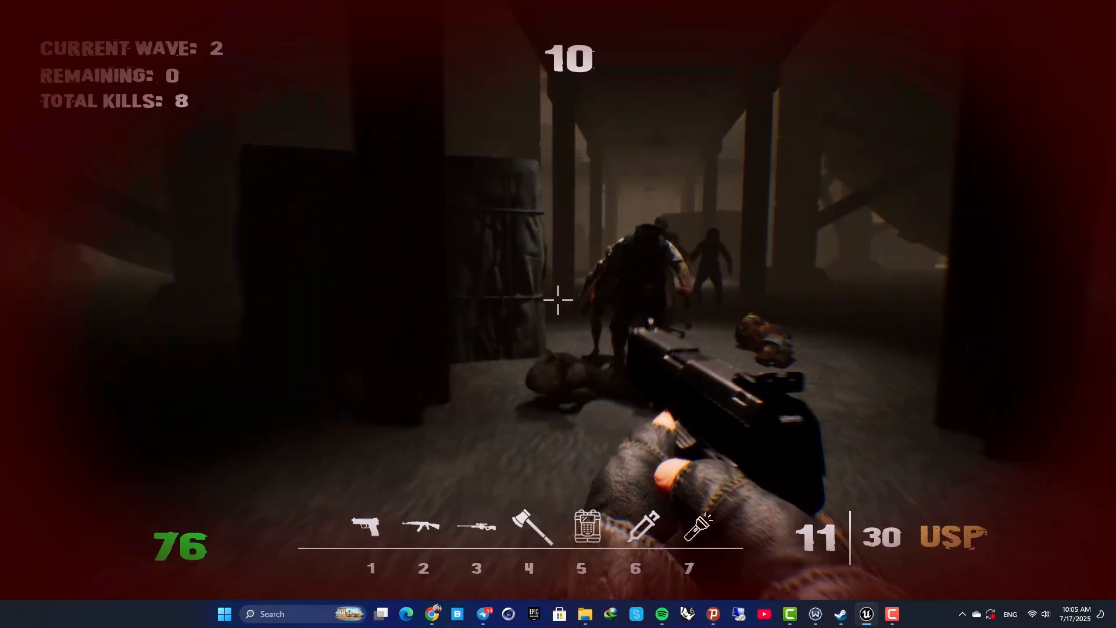
pyautogui.click(559, 300)
pyautogui.click(558, 300)
pyautogui.click(558, 300)
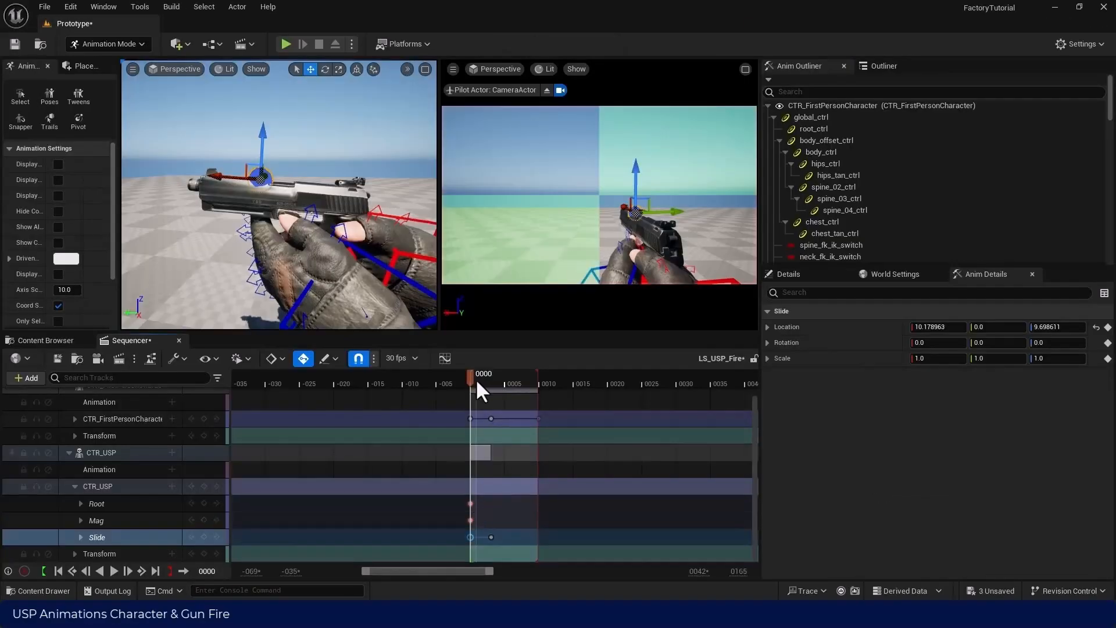
pyautogui.moveTo(475, 379)
pyautogui.mouseDown()
pyautogui.moveTo(540, 384)
pyautogui.moveTo(469, 392)
pyautogui.mouseUp()
pyautogui.press('space')
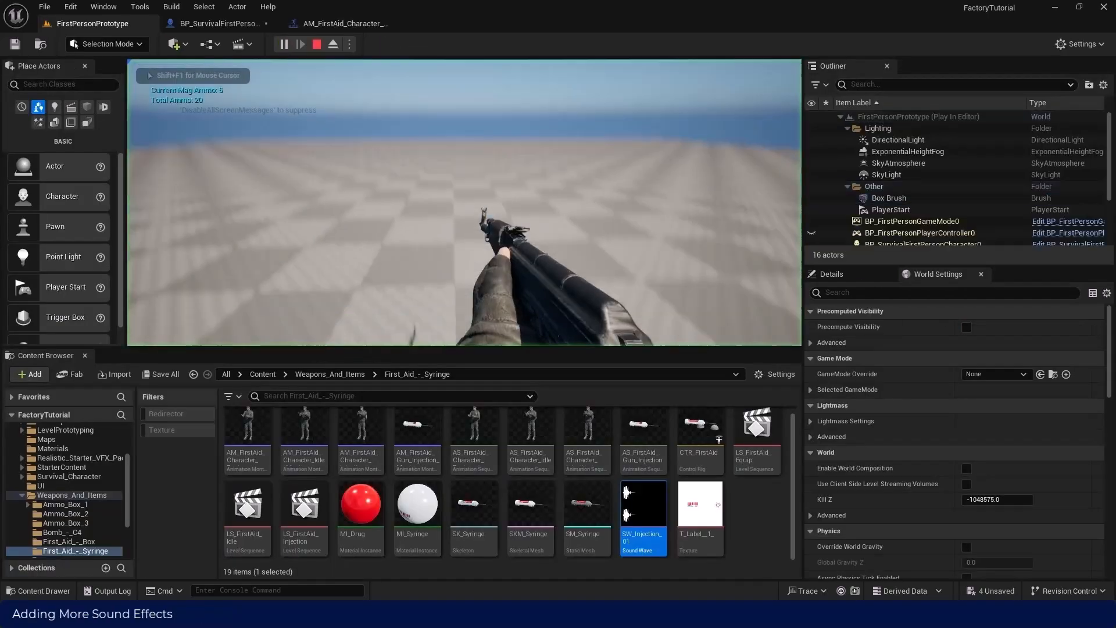
pyautogui.press('4')
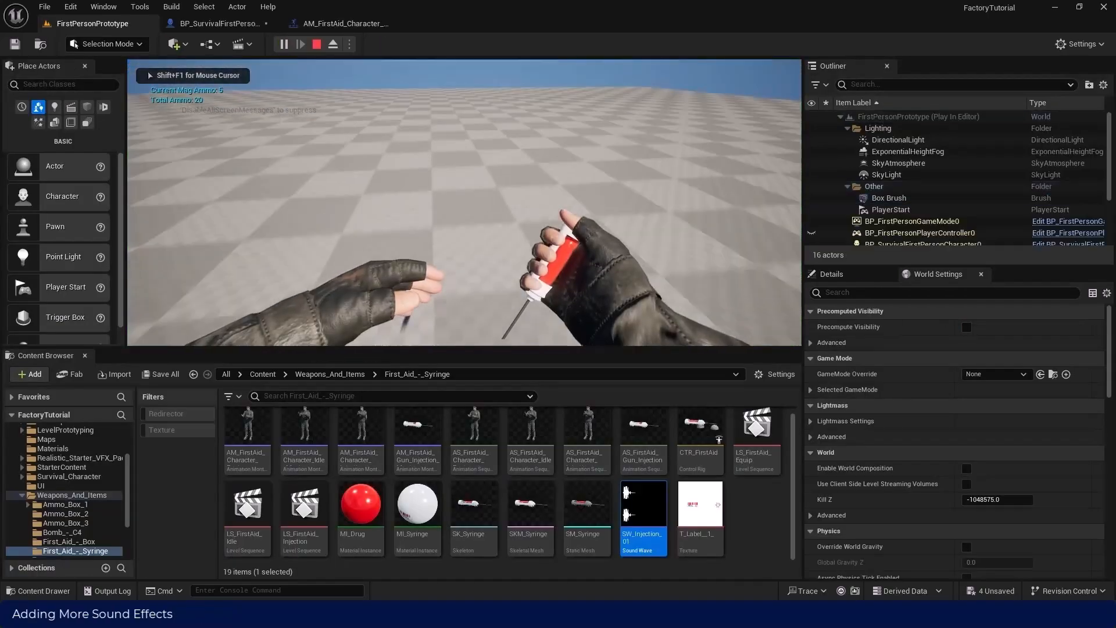
pyautogui.press('F11')
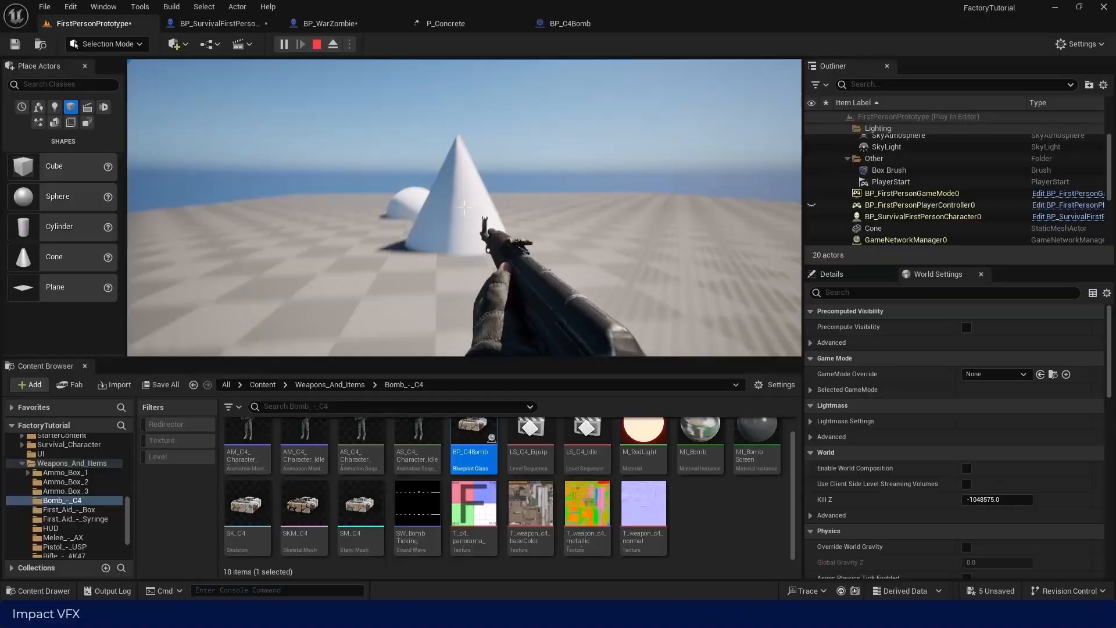
pyautogui.click(463, 203)
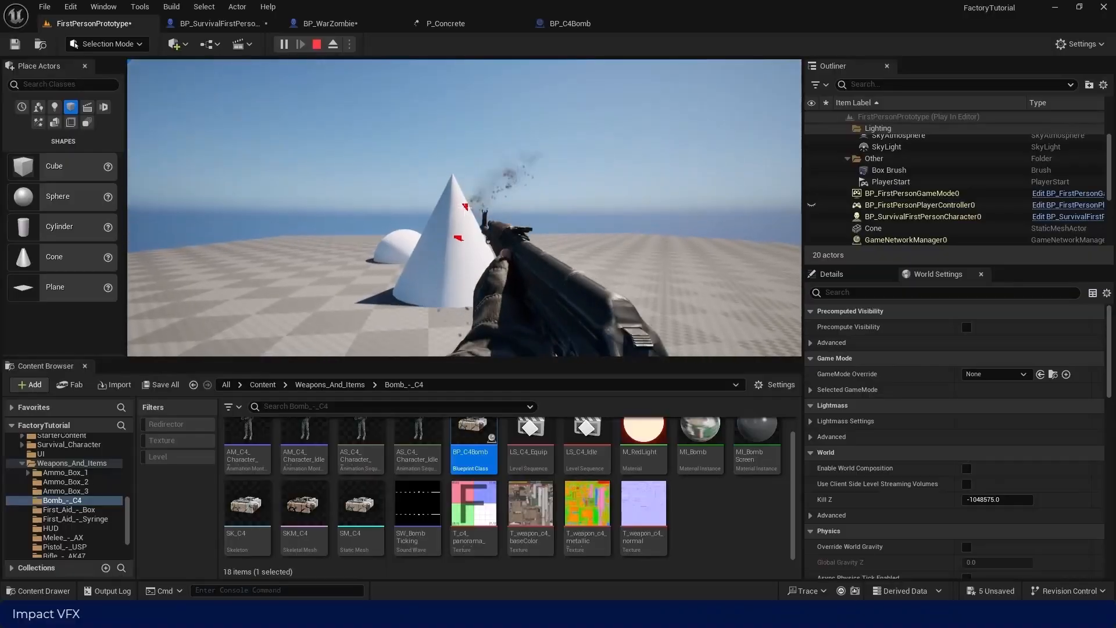
pyautogui.click(465, 205)
pyautogui.press('w')
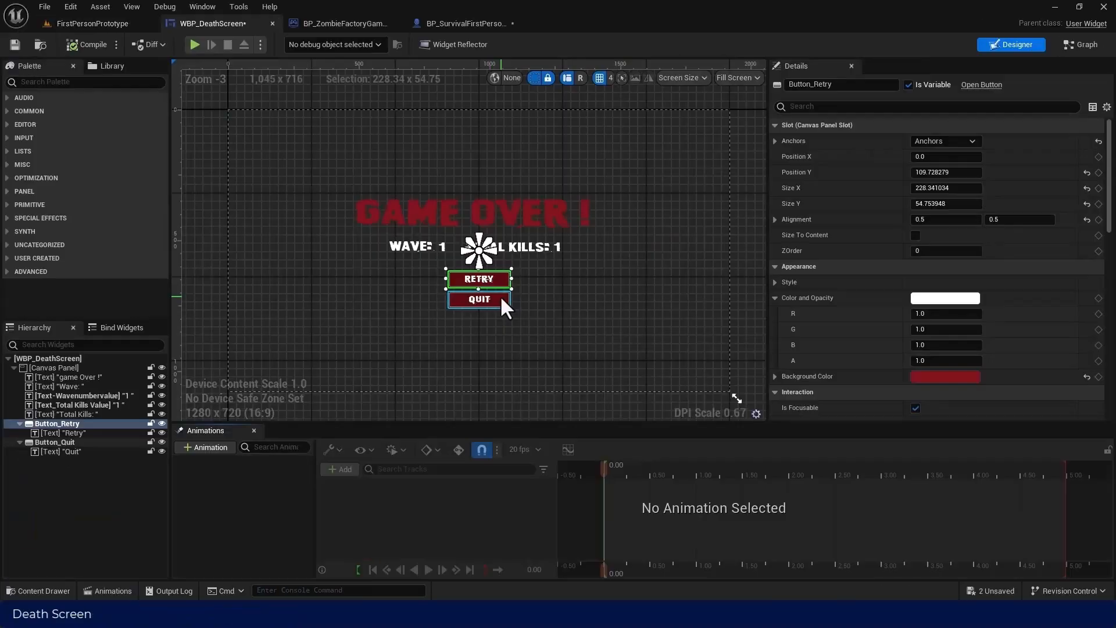
pyautogui.scroll(-5, 818, 280)
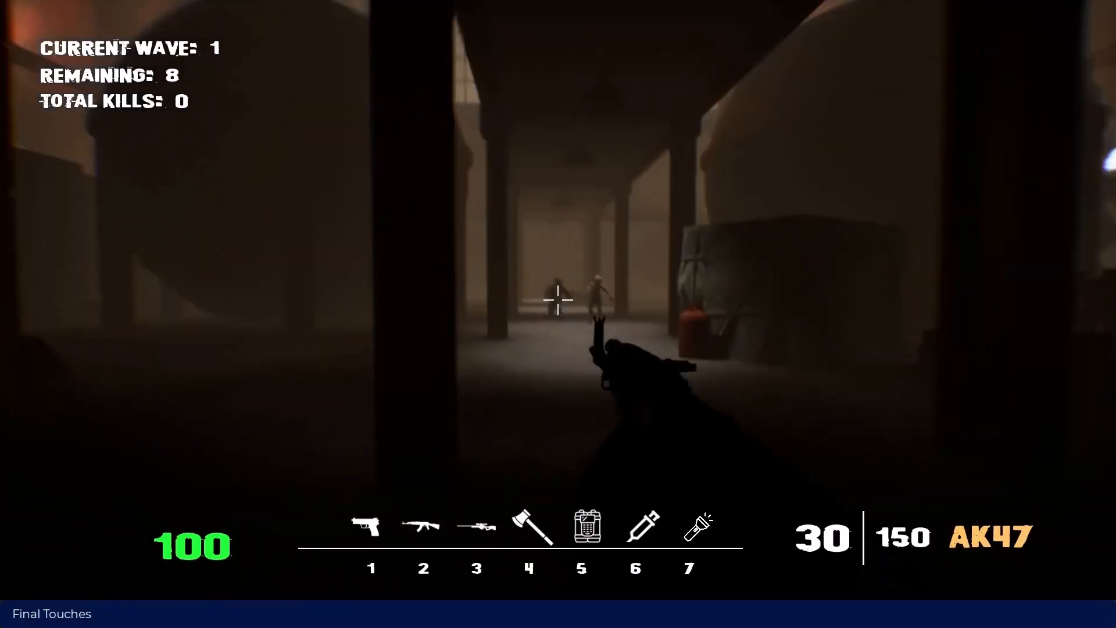
pyautogui.click(558, 300)
pyautogui.click(558, 299)
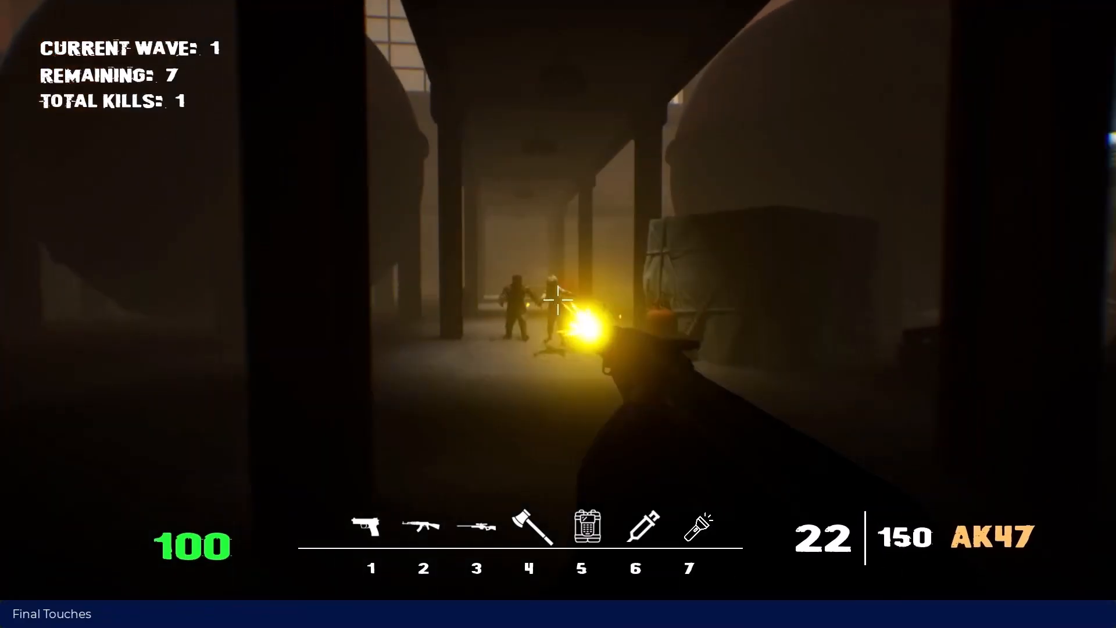
pyautogui.click(559, 300)
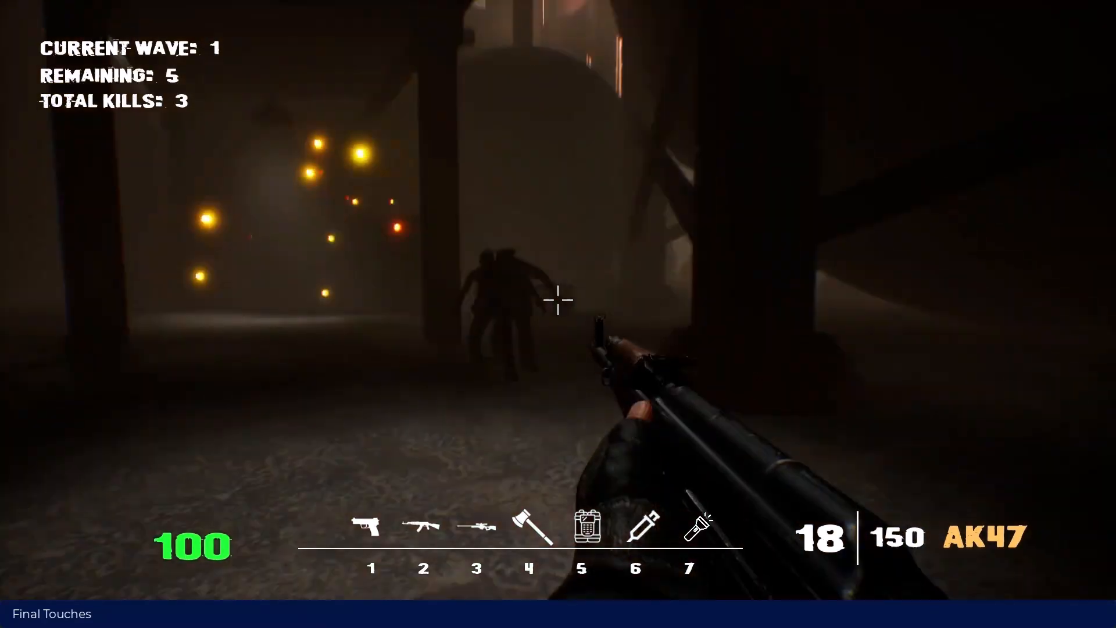
pyautogui.click(559, 299)
pyautogui.press('r')
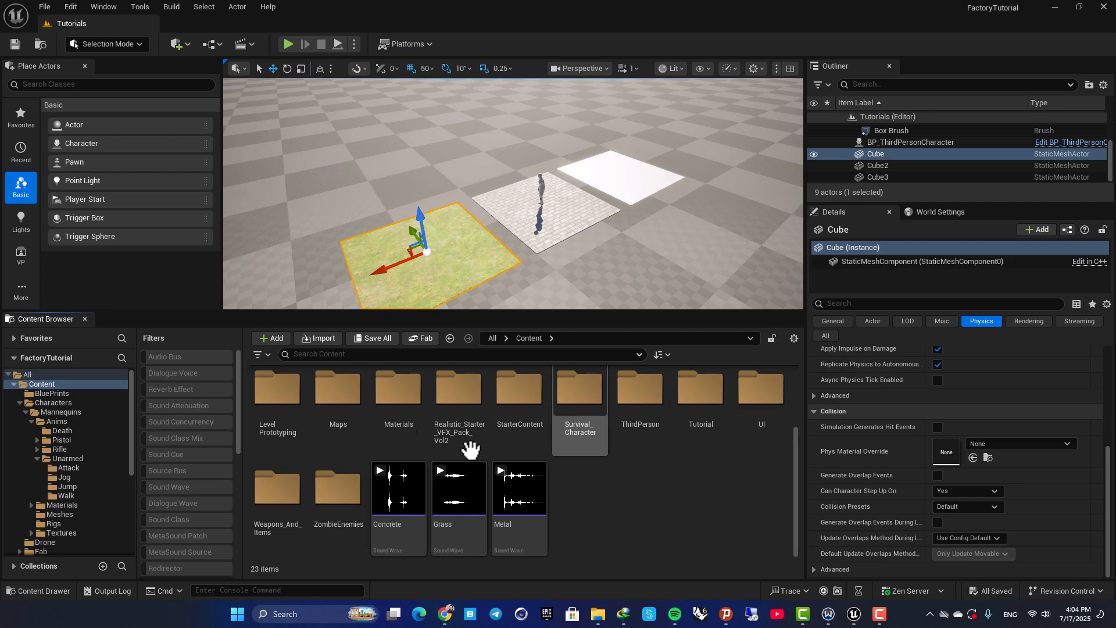
# Preview the Concrete, Grass and Metal footstep sound waves in the Content folder
pyautogui.click(380, 470)
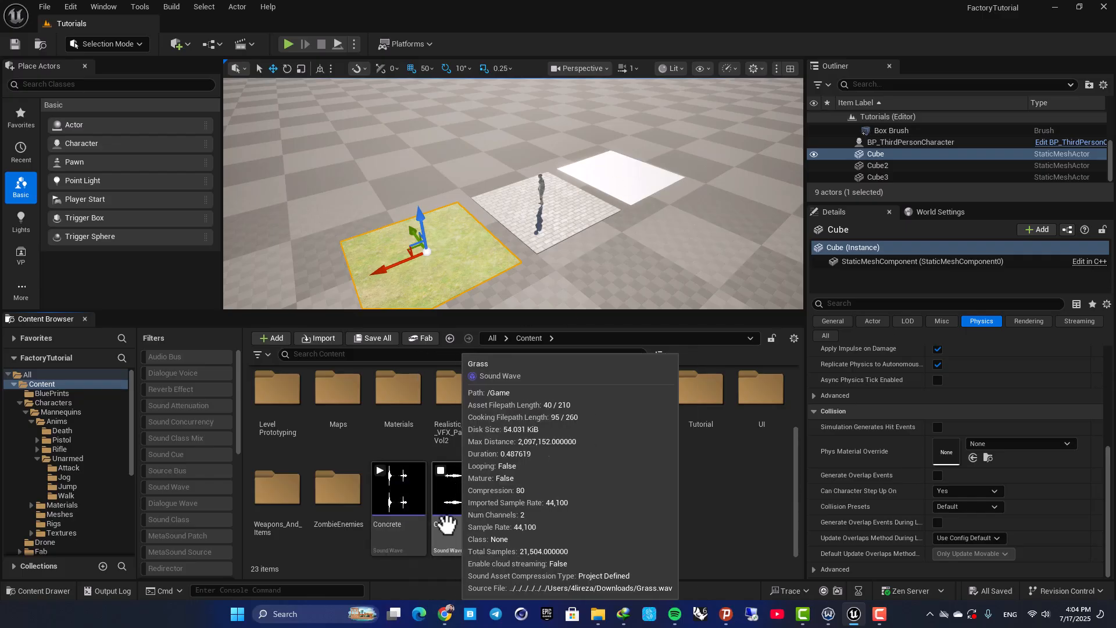
pyautogui.click(521, 493)
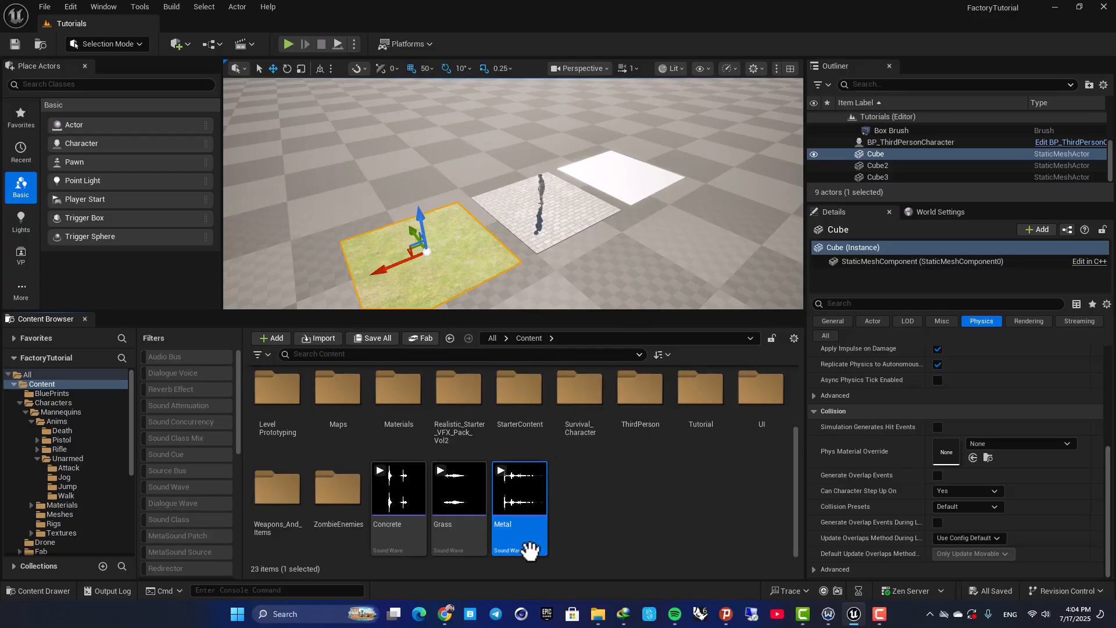
# Switch to Chrome, review Pixabay's metal footstep sound effects and Convertio's M4A to WAV converter, and return to Unreal Editor
pyautogui.click(446, 614)
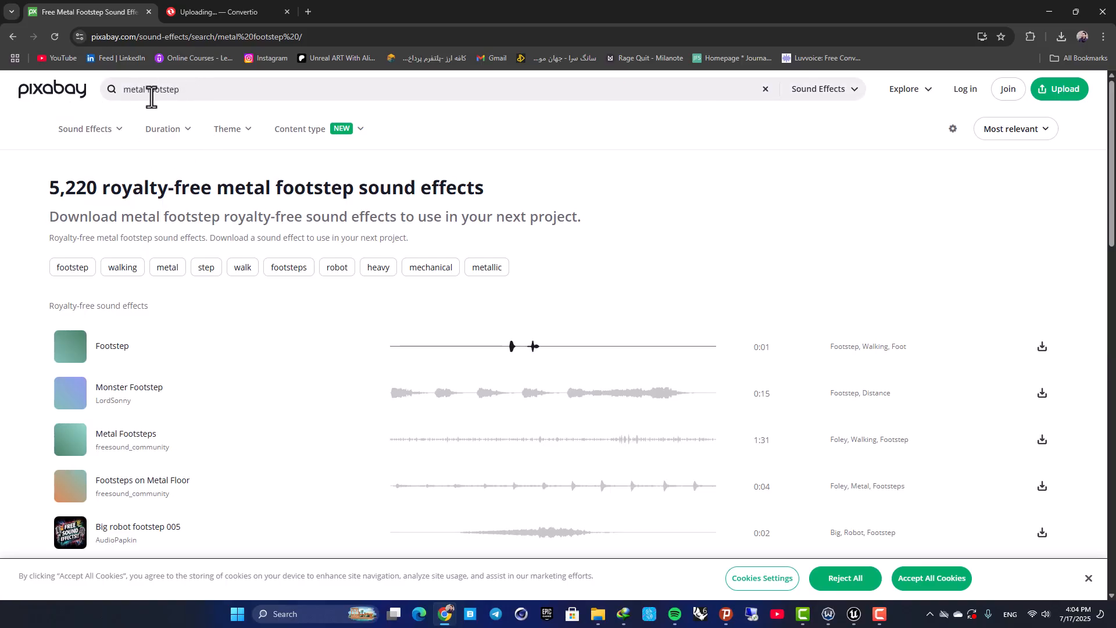
pyautogui.scroll(-3, 198, 230)
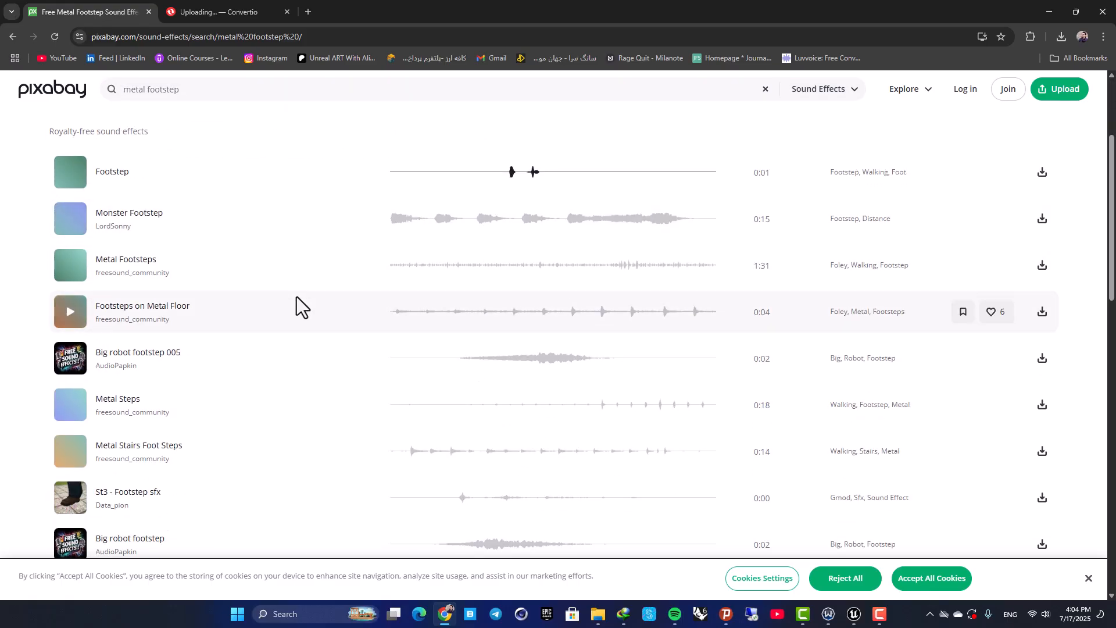
pyautogui.click(234, 11)
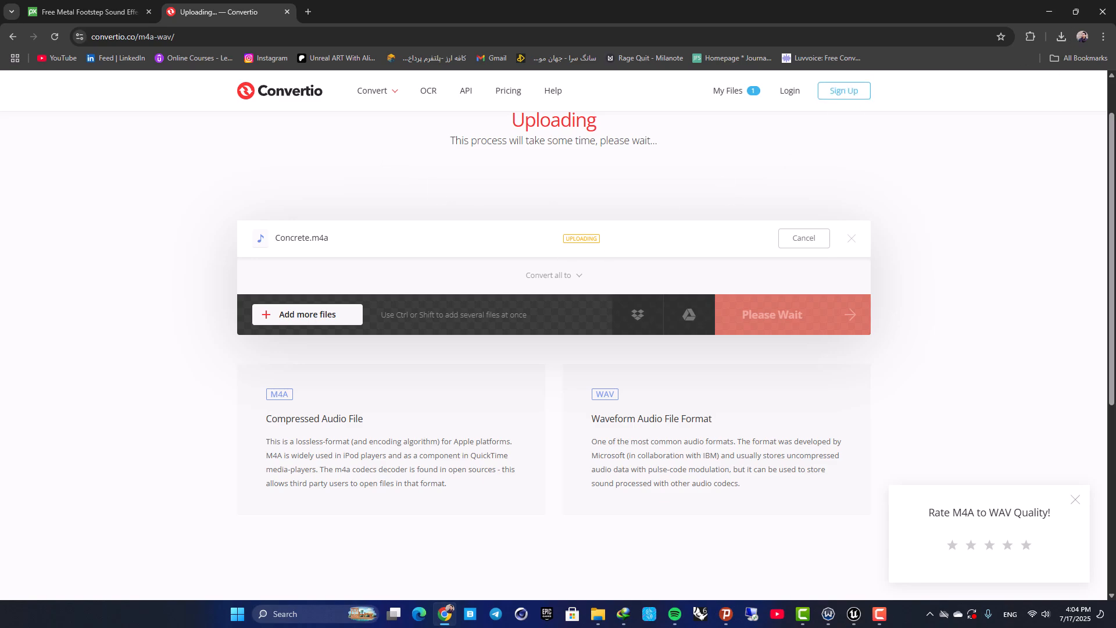
pyautogui.click(1051, 7)
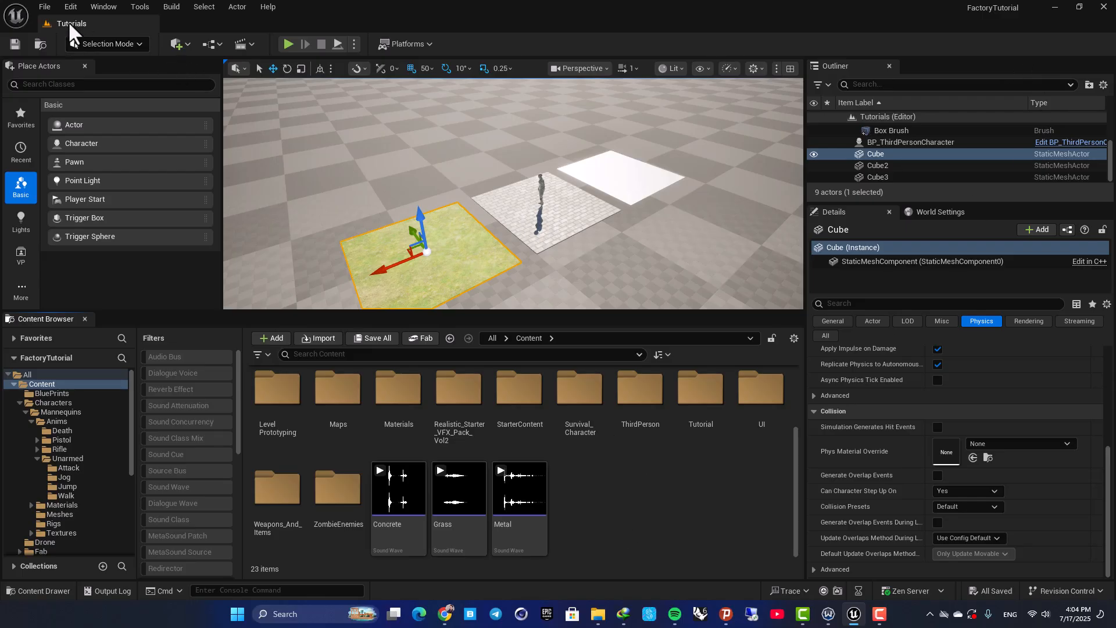
# Open the Project Settings and search them for "surface"
pyautogui.click(44, 6)
pyautogui.click(44, 7)
pyautogui.click(70, 7)
pyautogui.click(356, 234)
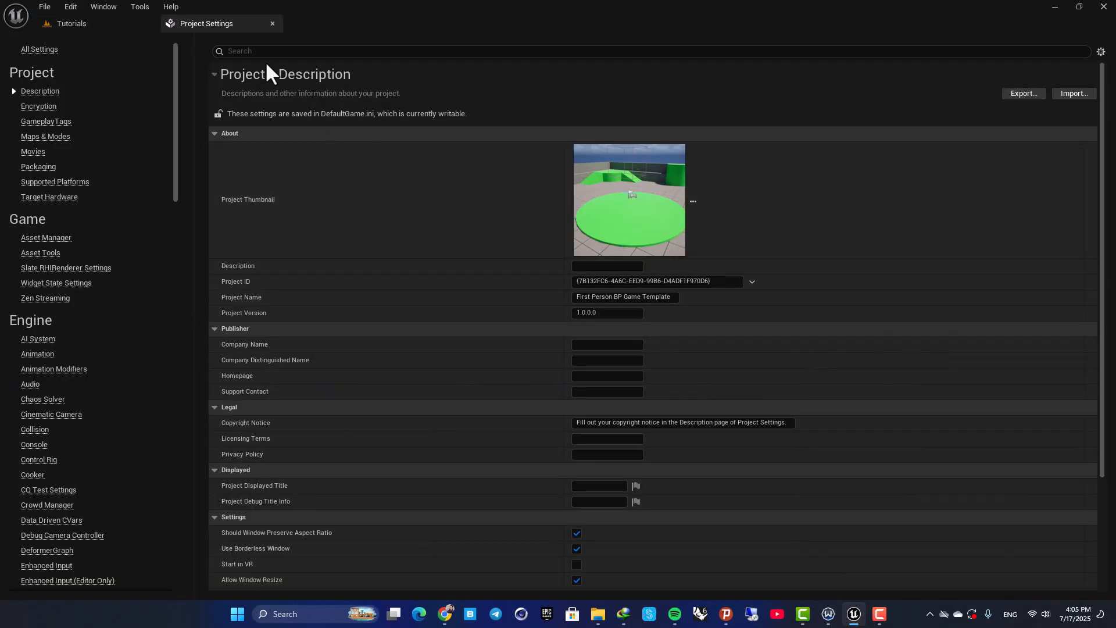
pyautogui.click(260, 53)
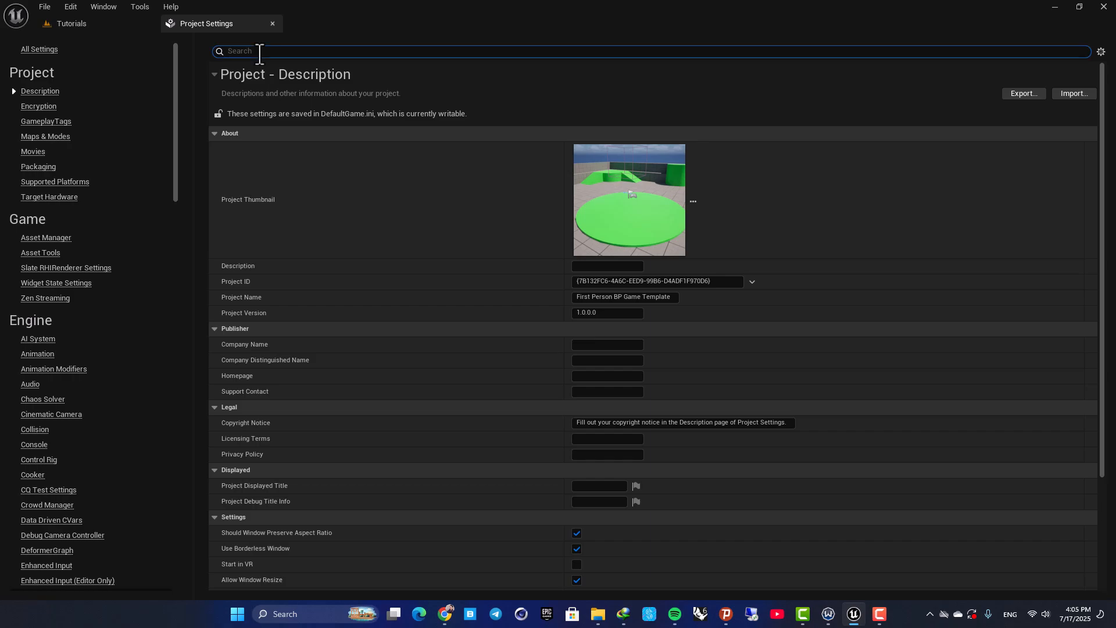
pyautogui.write('sur')
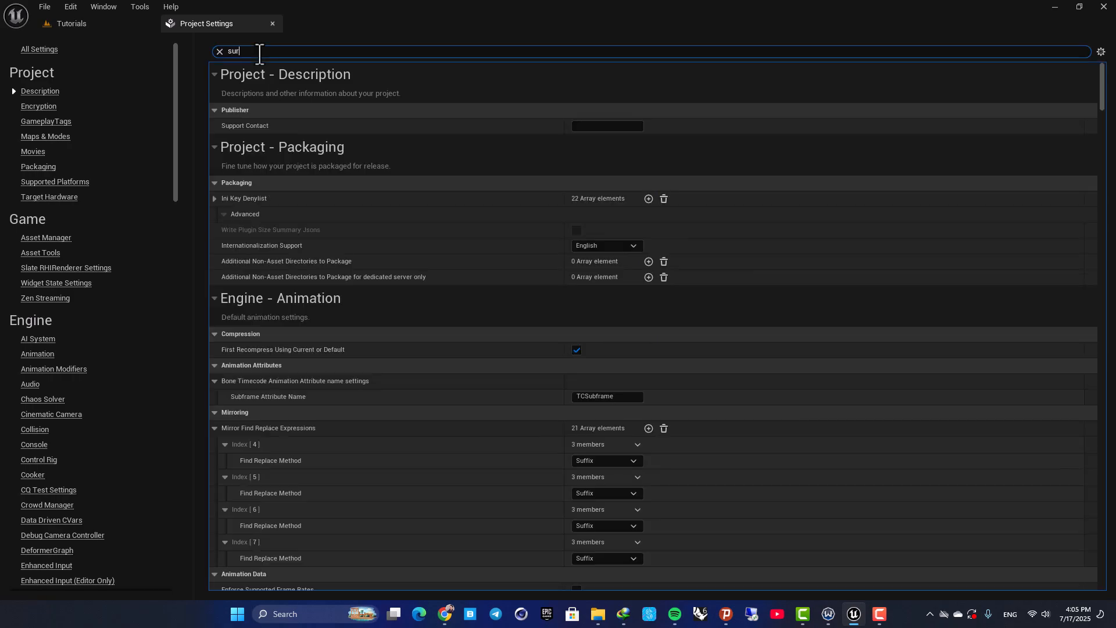
pyautogui.write('face')
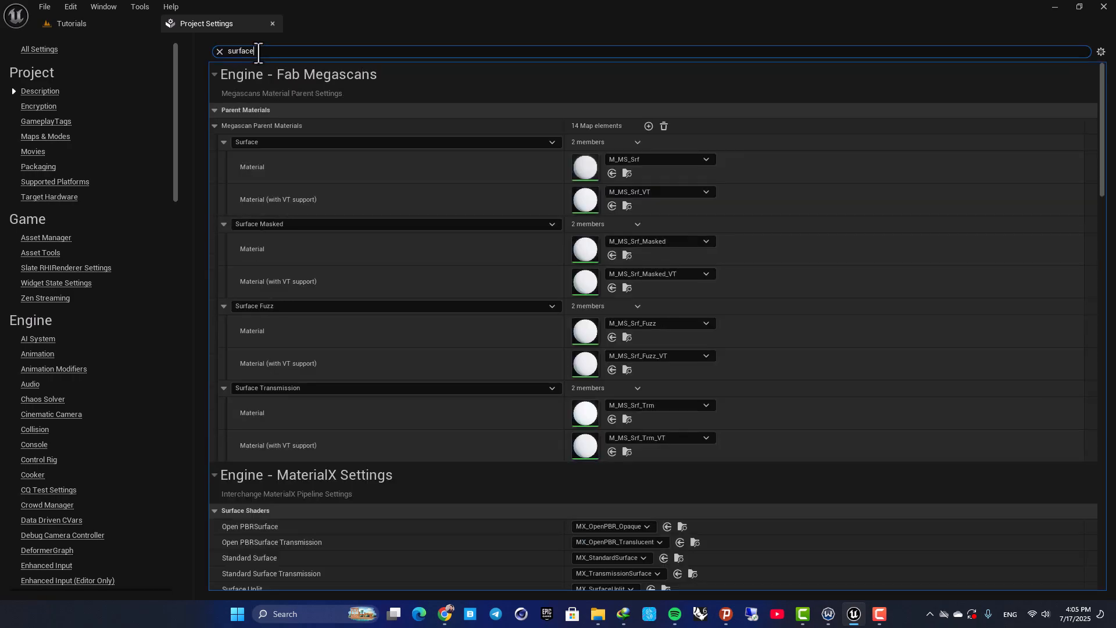
# In the Physical Surface settings, name SurfaceType1 Metal, SurfaceType2 Concrete and SurfaceType3 Grass
pyautogui.scroll(-3, 351, 319)
pyautogui.scroll(-2, 354, 355)
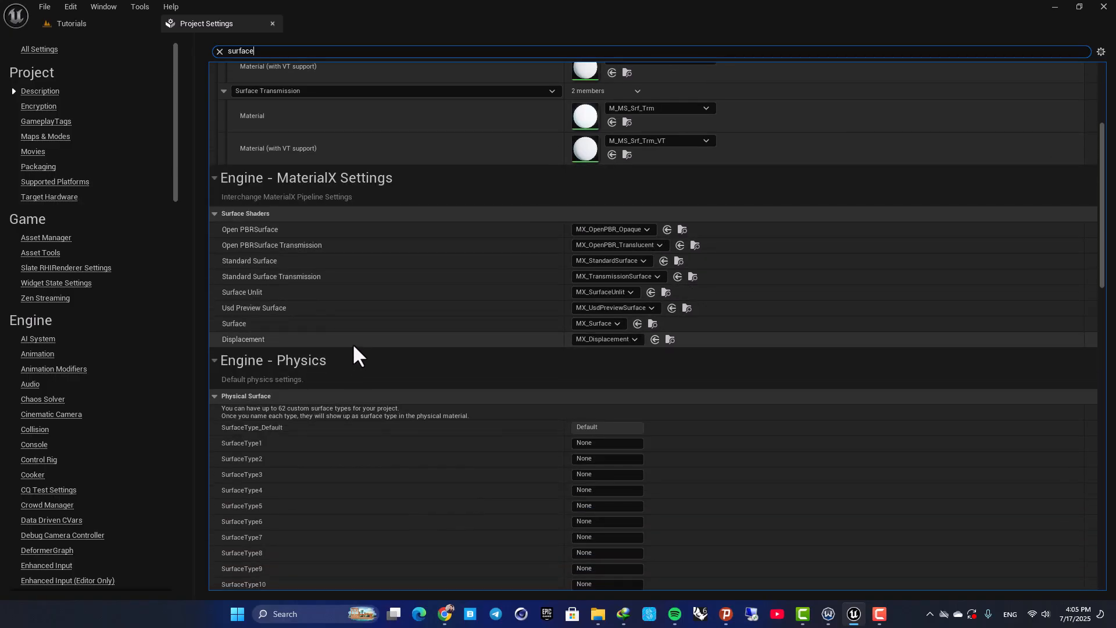
pyautogui.scroll(-2, 353, 345)
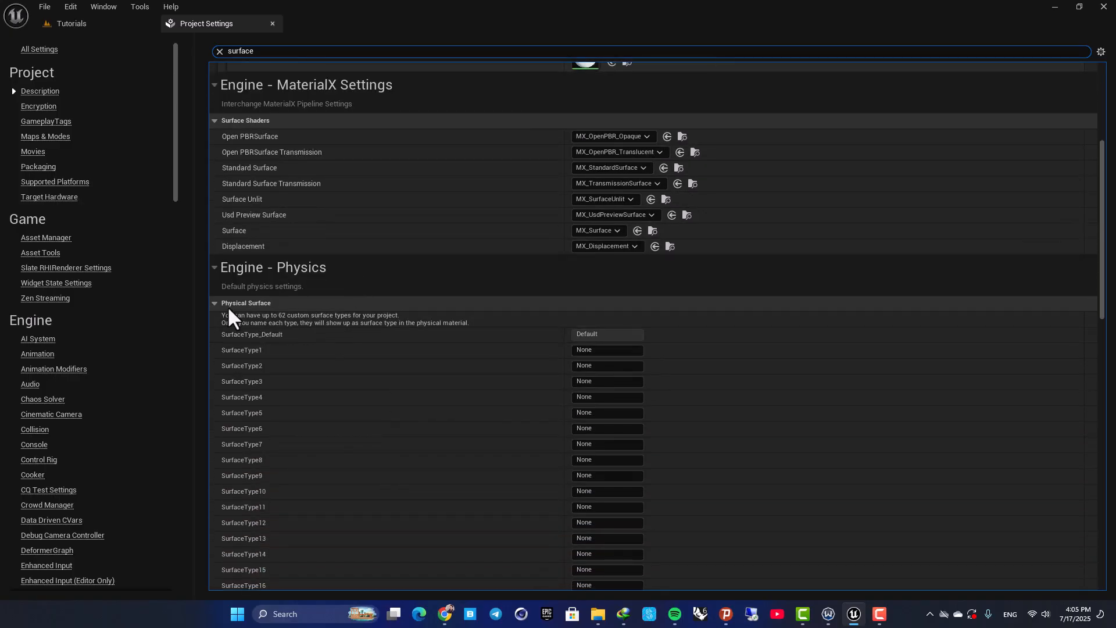
pyautogui.scroll(-2, 357, 393)
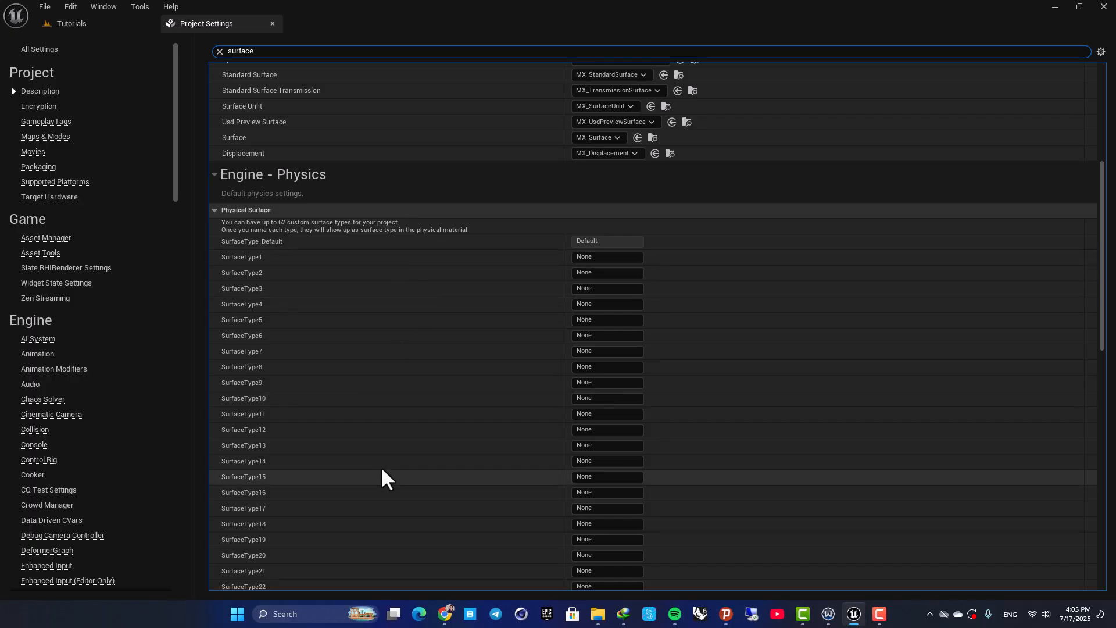
pyautogui.scroll(-12, 348, 369)
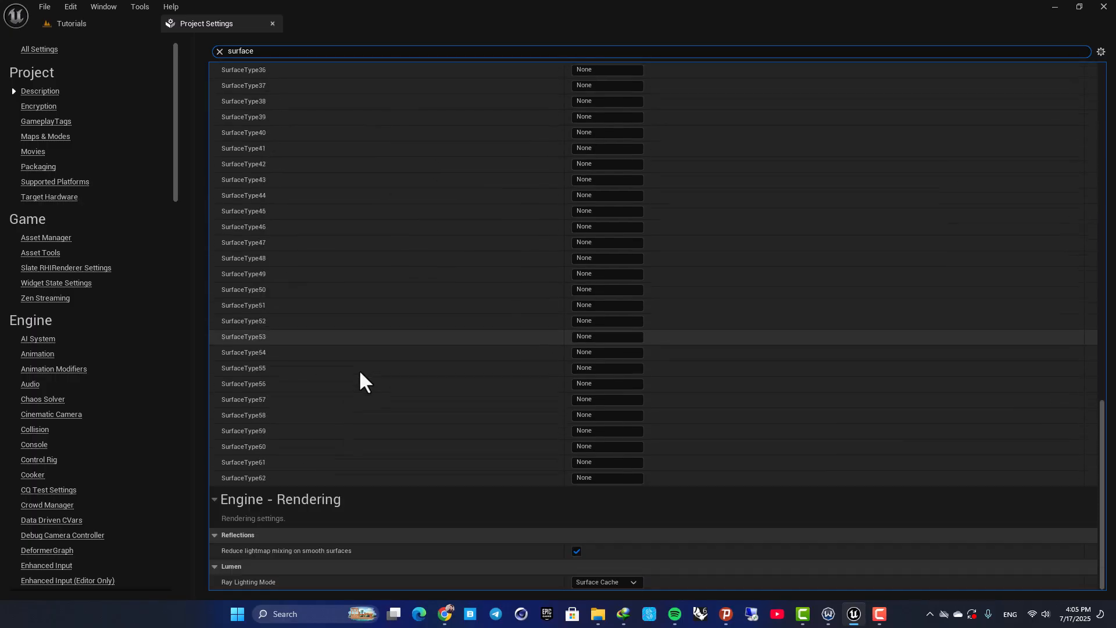
pyautogui.scroll(4, 385, 366)
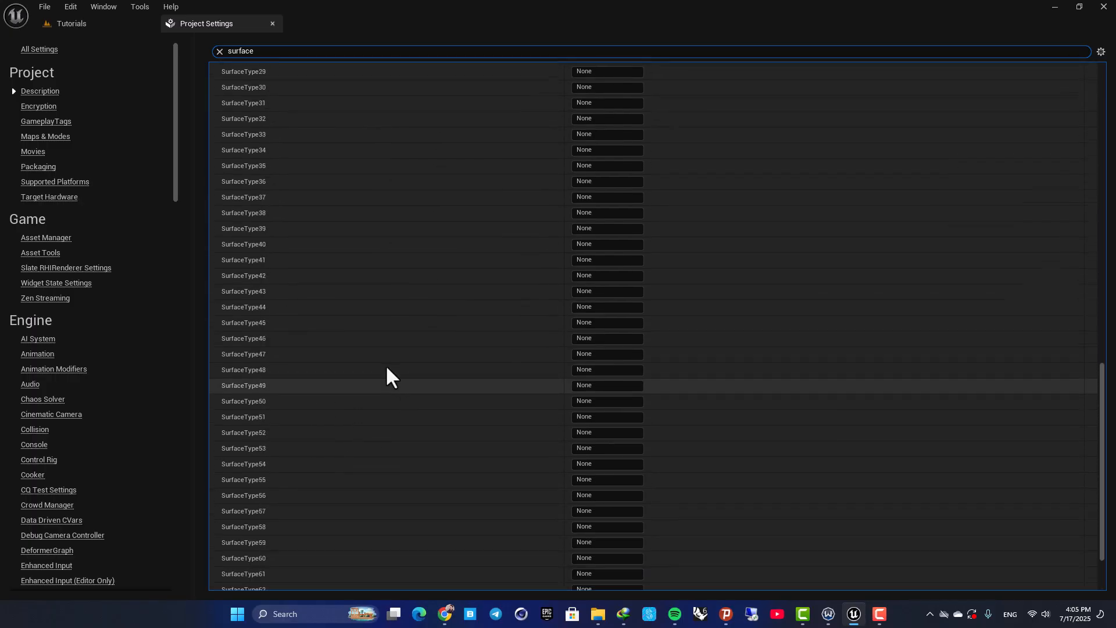
pyautogui.scroll(8, 347, 374)
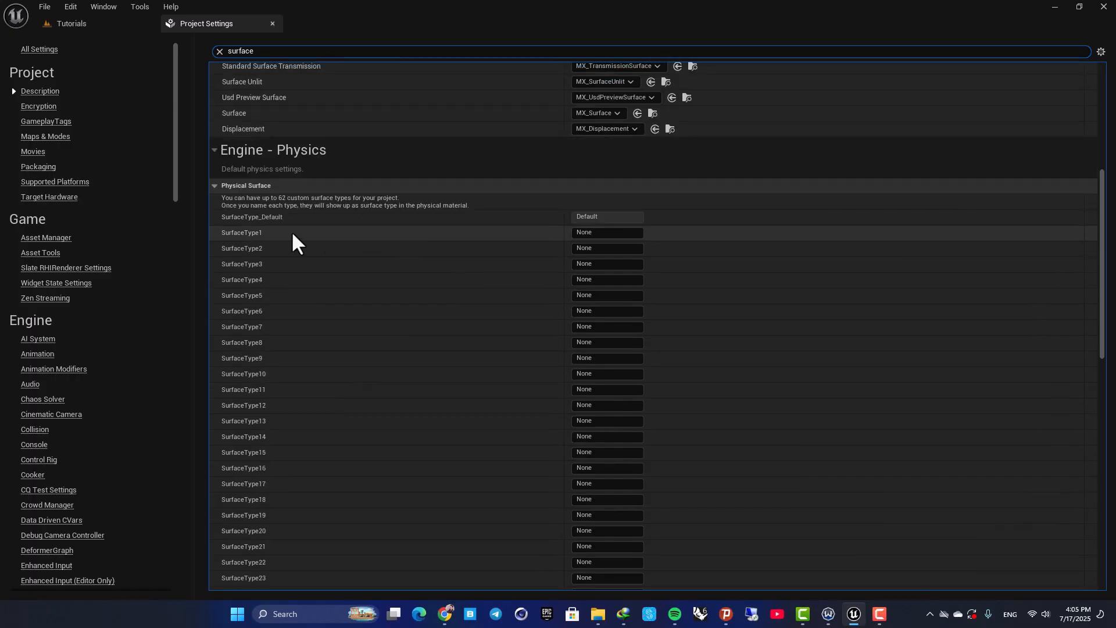
pyautogui.click(596, 233)
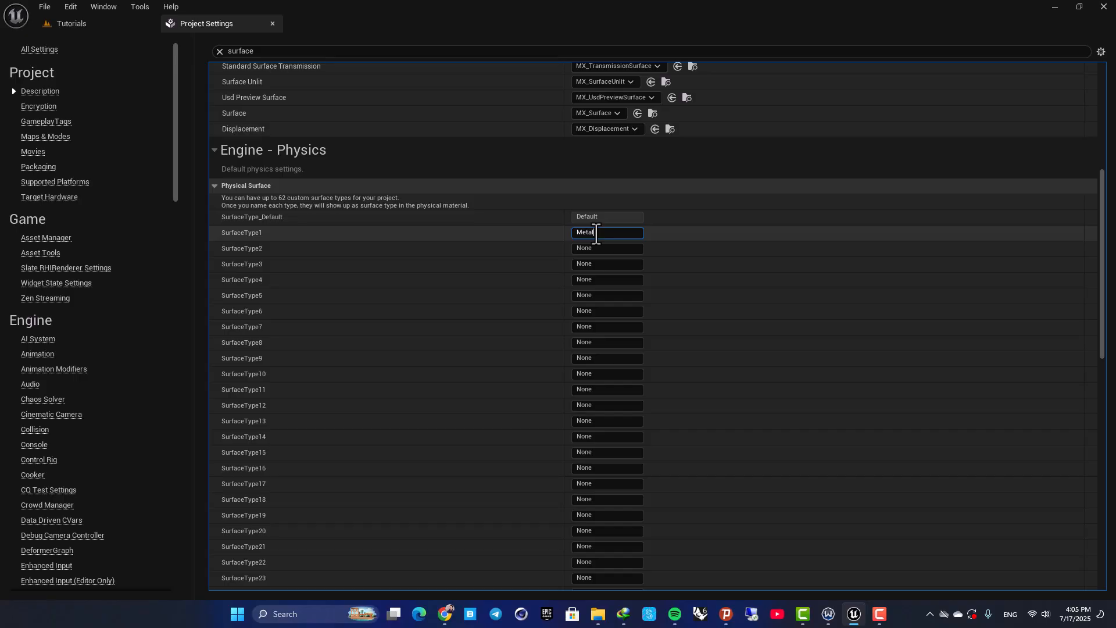
pyautogui.write('Wo')
pyautogui.press('BackSpace')
pyautogui.press('BackSpace')
pyautogui.write('Concrete')
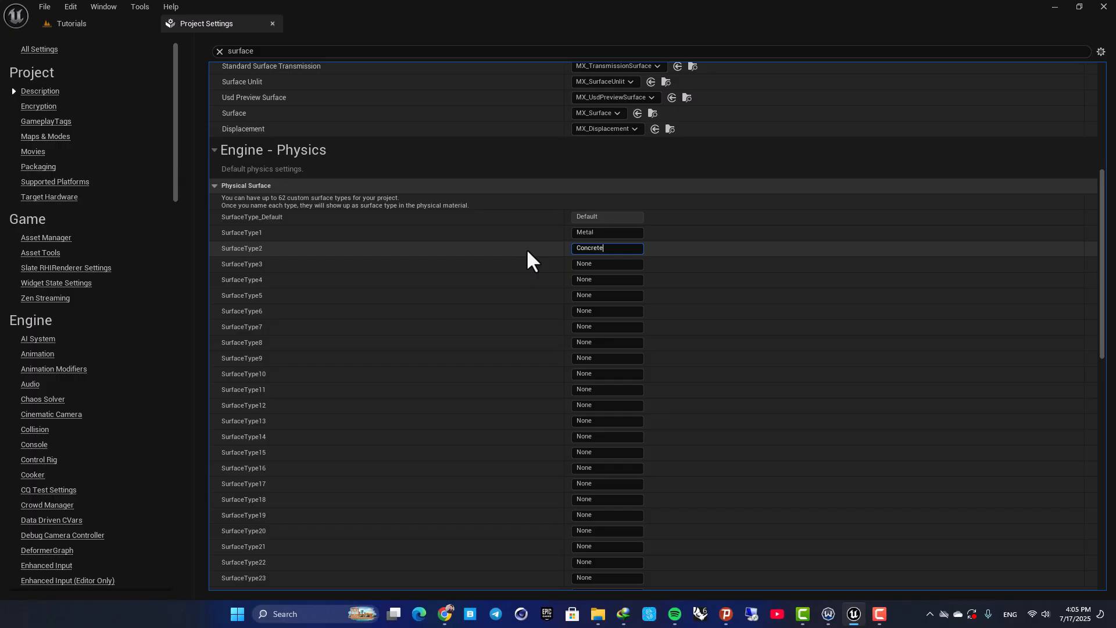
pyautogui.press('Return')
pyautogui.click(596, 263)
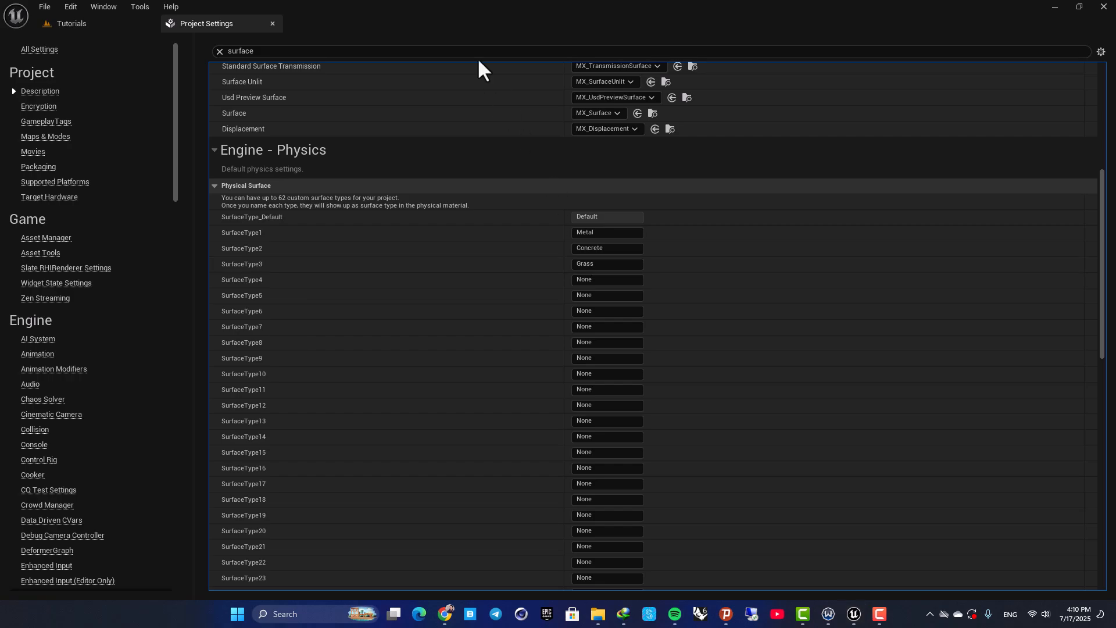
# Create a Physical Material of class PhysicalMaterial in the Content folder and name it PHM_Metal
pyautogui.click(62, 21)
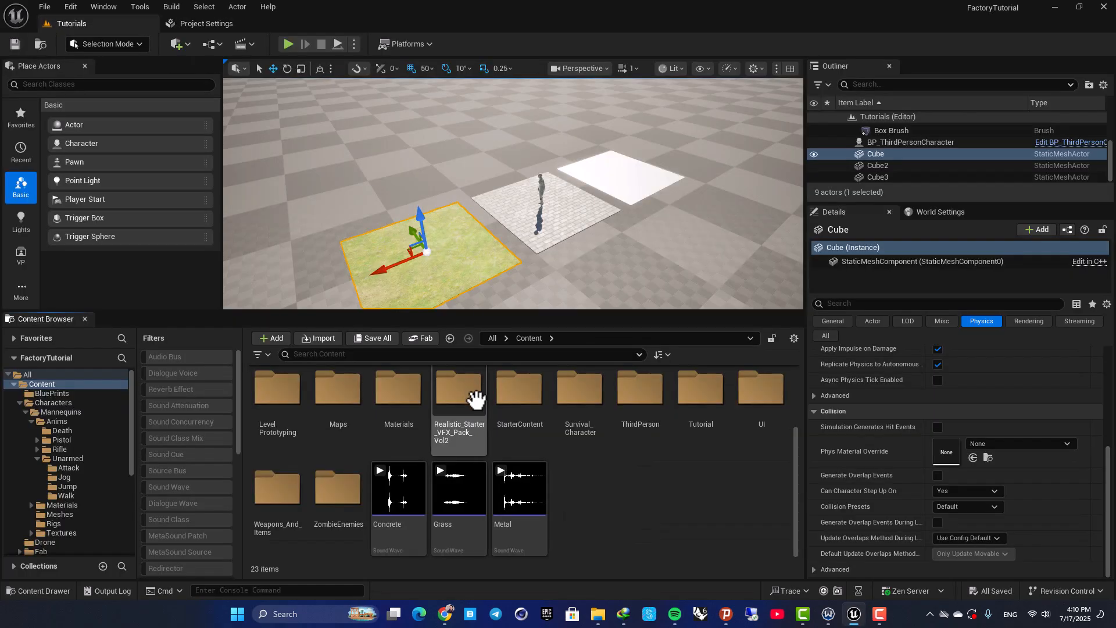
pyautogui.rightClick(604, 488)
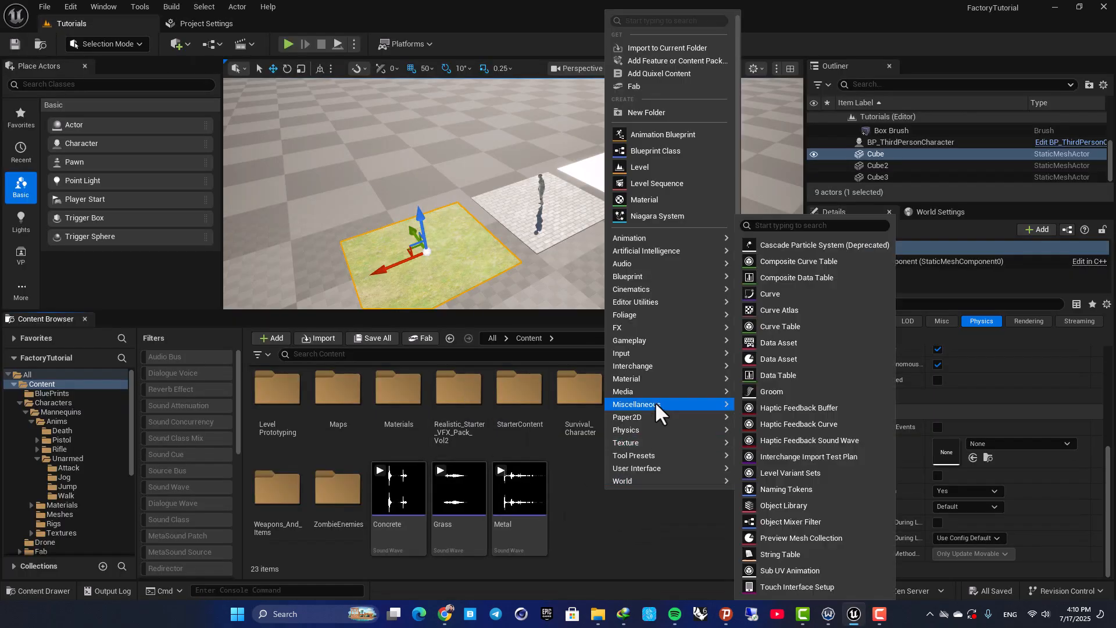
pyautogui.write('phys')
pyautogui.click(646, 57)
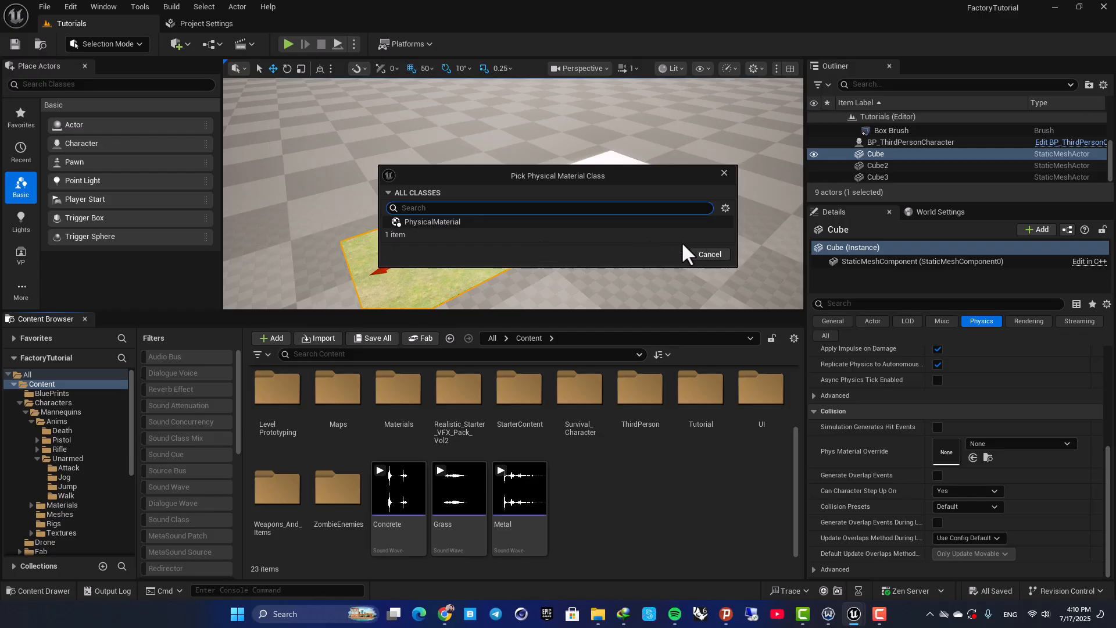
pyautogui.click(532, 225)
pyautogui.click(681, 255)
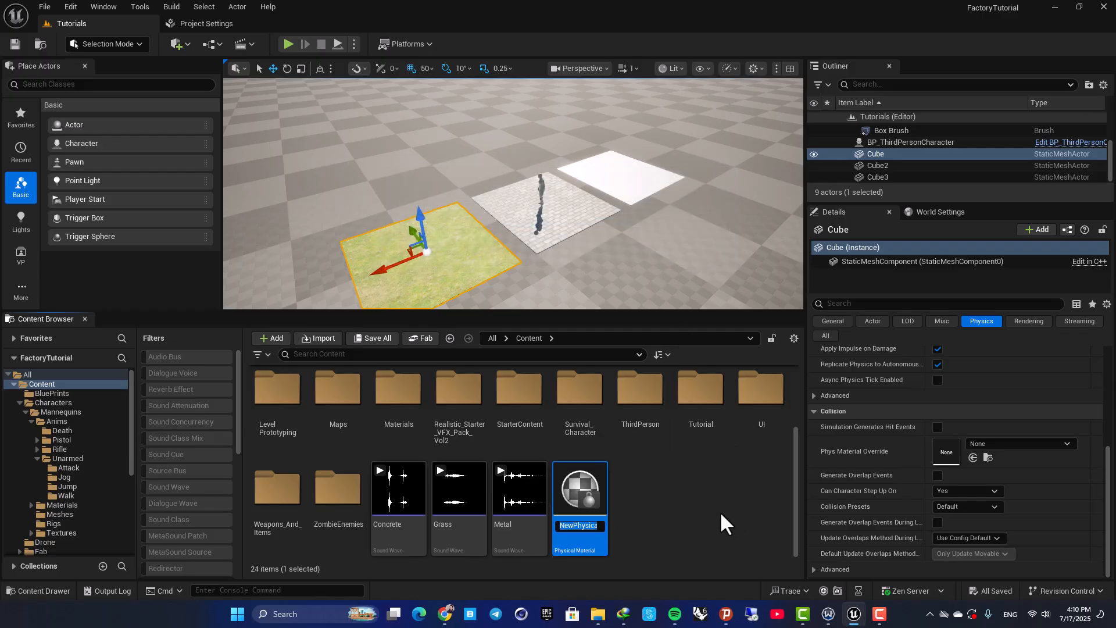
pyautogui.write('PHM_Metal')
pyautogui.press('Return')
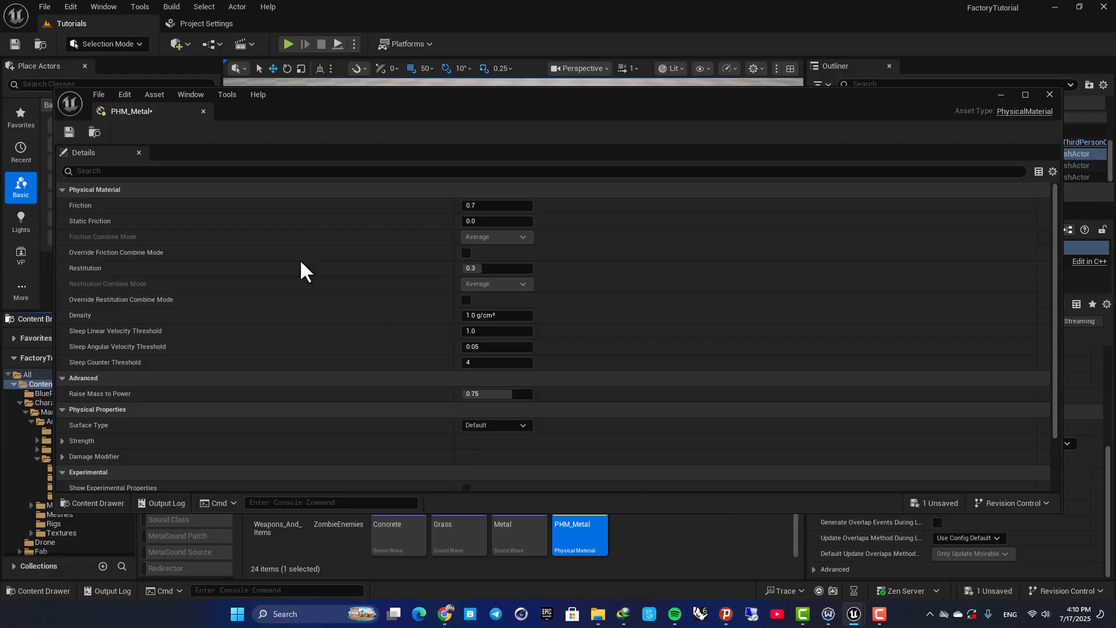
# Dock the PHM_Metal editor in the main window and set its Surface Type to Metal
pyautogui.moveTo(127, 111); pyautogui.dragTo(257, 24)
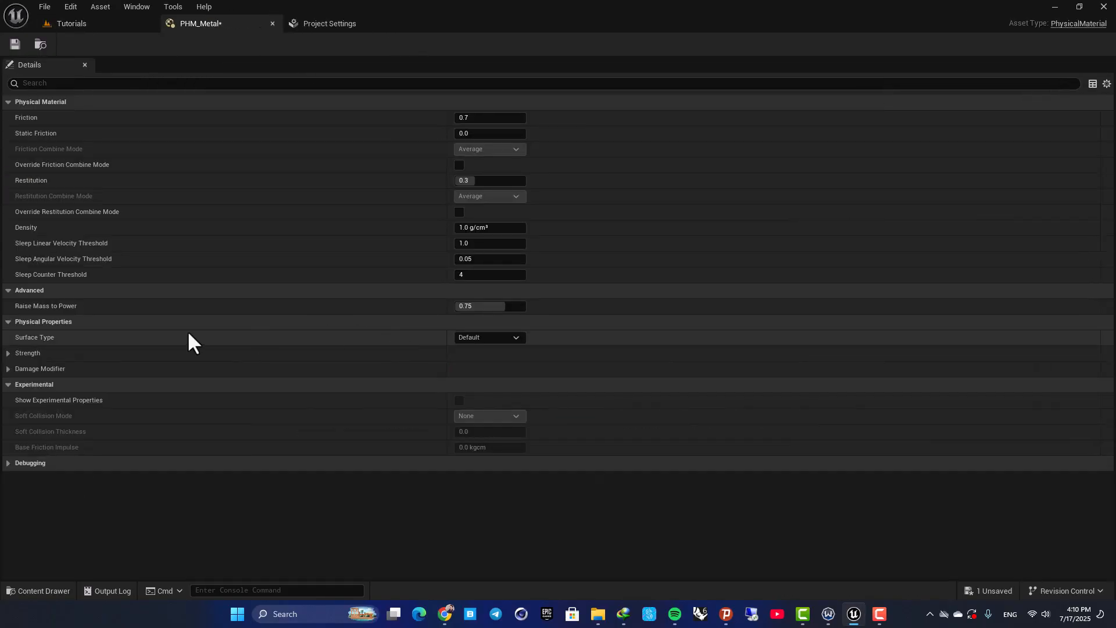
pyautogui.click(510, 337)
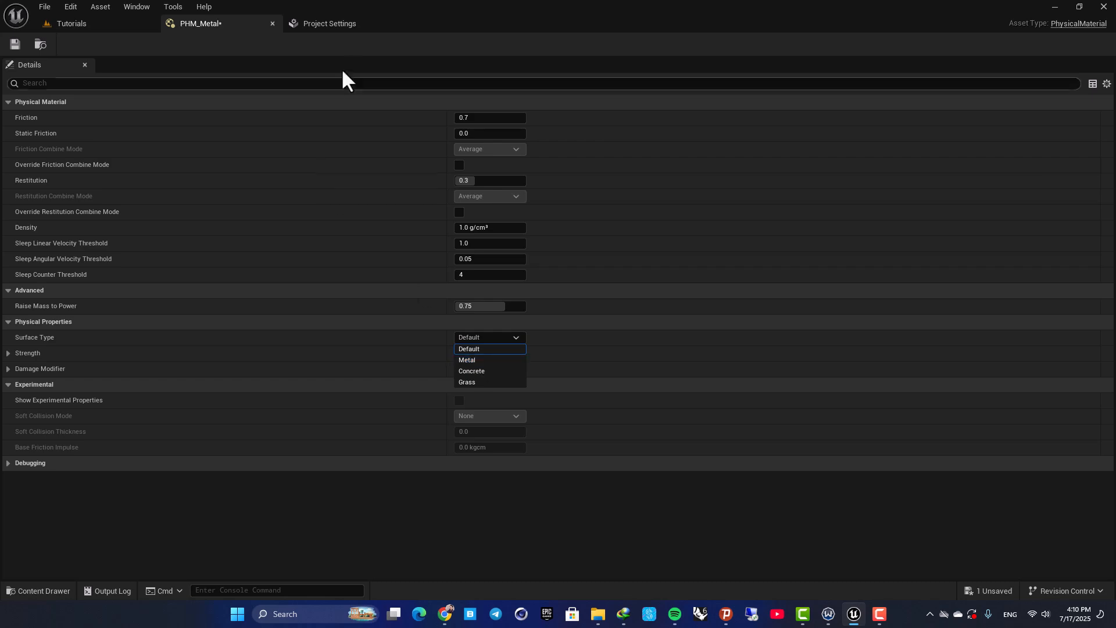
pyautogui.click(472, 359)
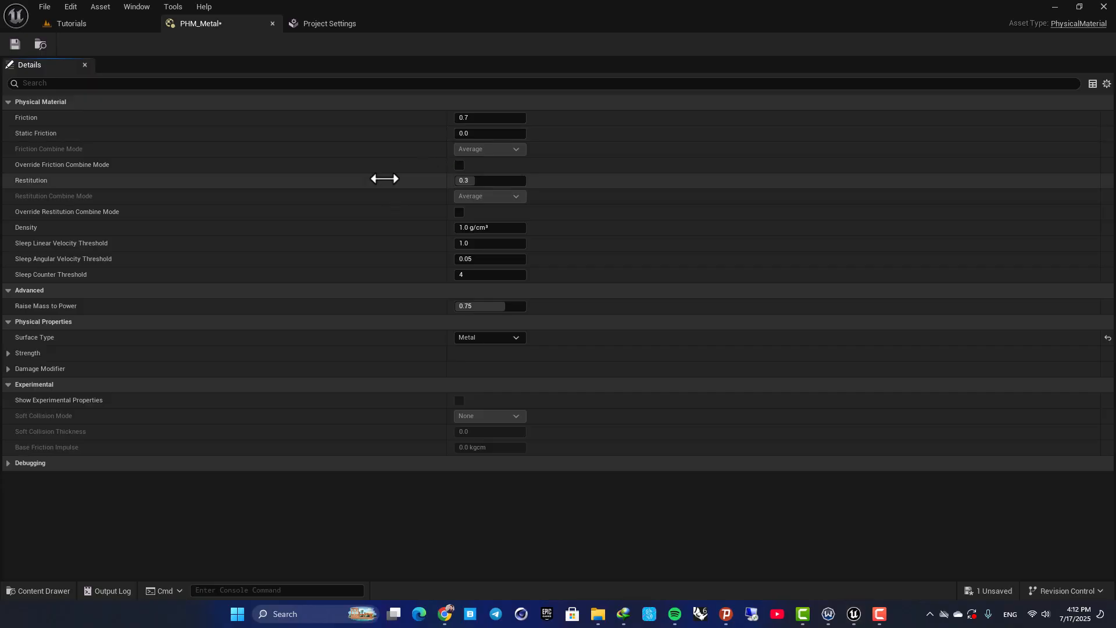
# Duplicate the PHM_Metal physical material in the Content folder and name the copy PHM_Concrete
pyautogui.click(101, 22)
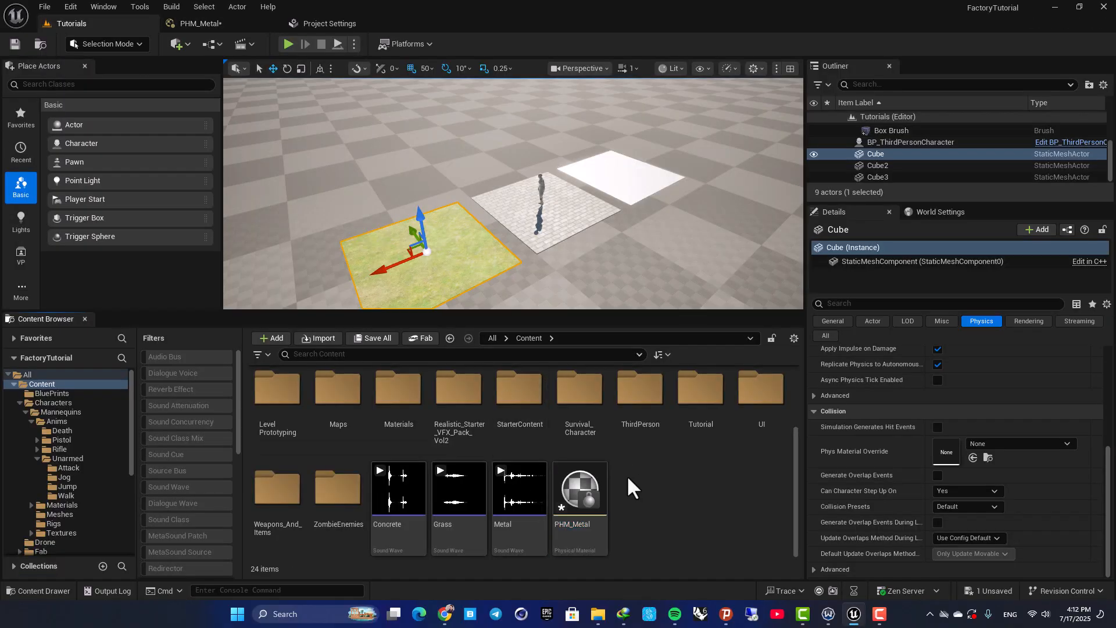
pyautogui.hotkey('ctrl', 'd')
pyautogui.write('PHM_M')
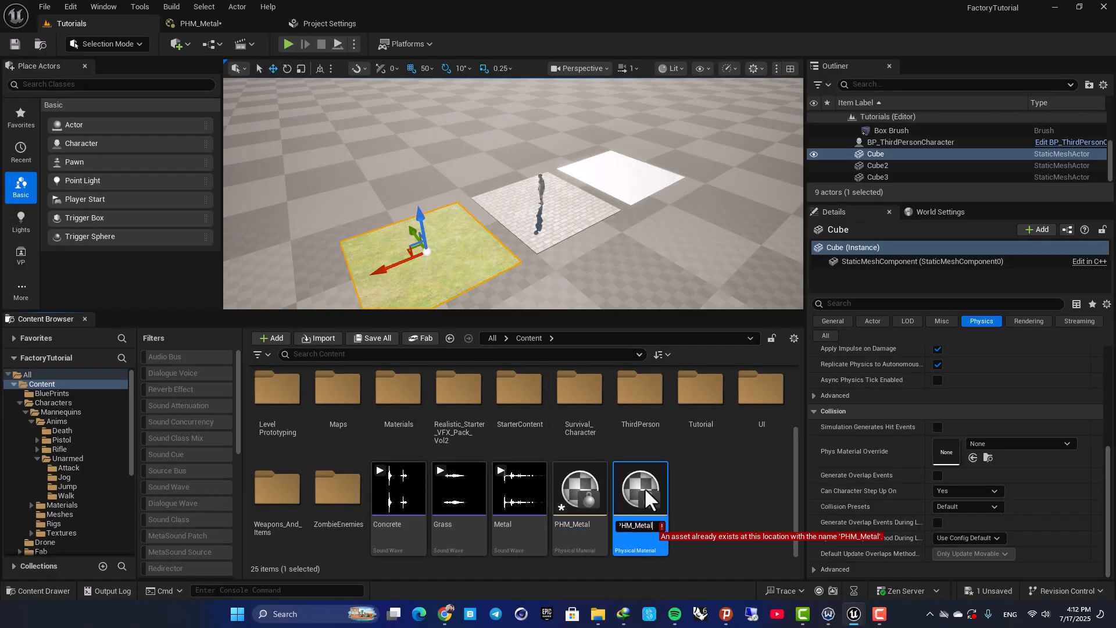
pyautogui.press('BackSpace')
pyautogui.write('Concr')
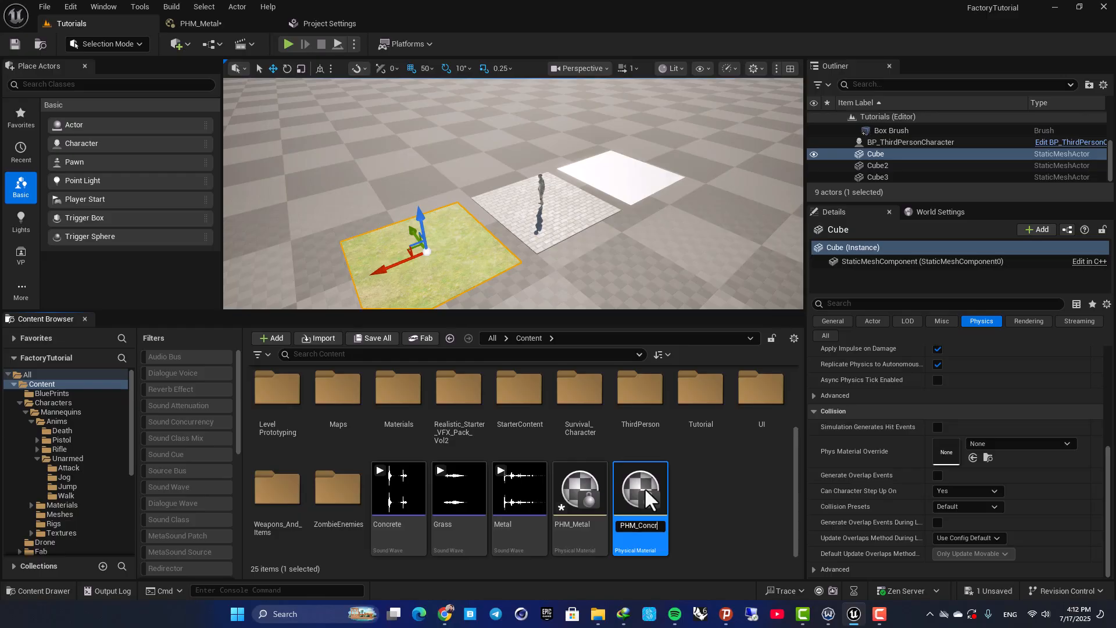
pyautogui.write('ete')
pyautogui.press('Return')
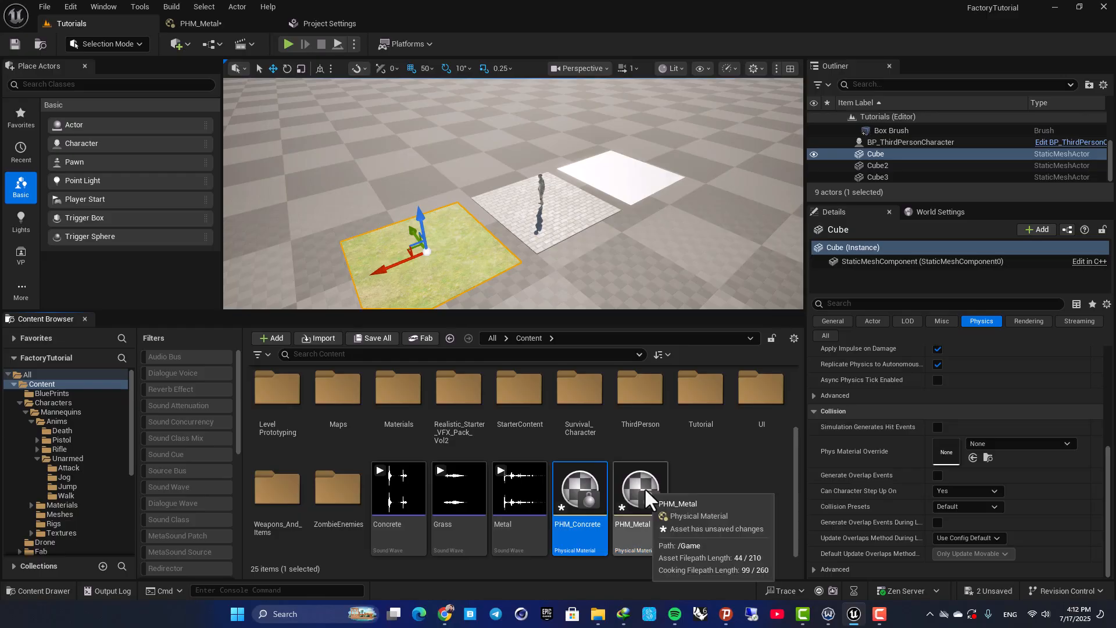
# Open PHM_Concrete and set its Surface Type to Concrete
pyautogui.doubleClick(644, 487)
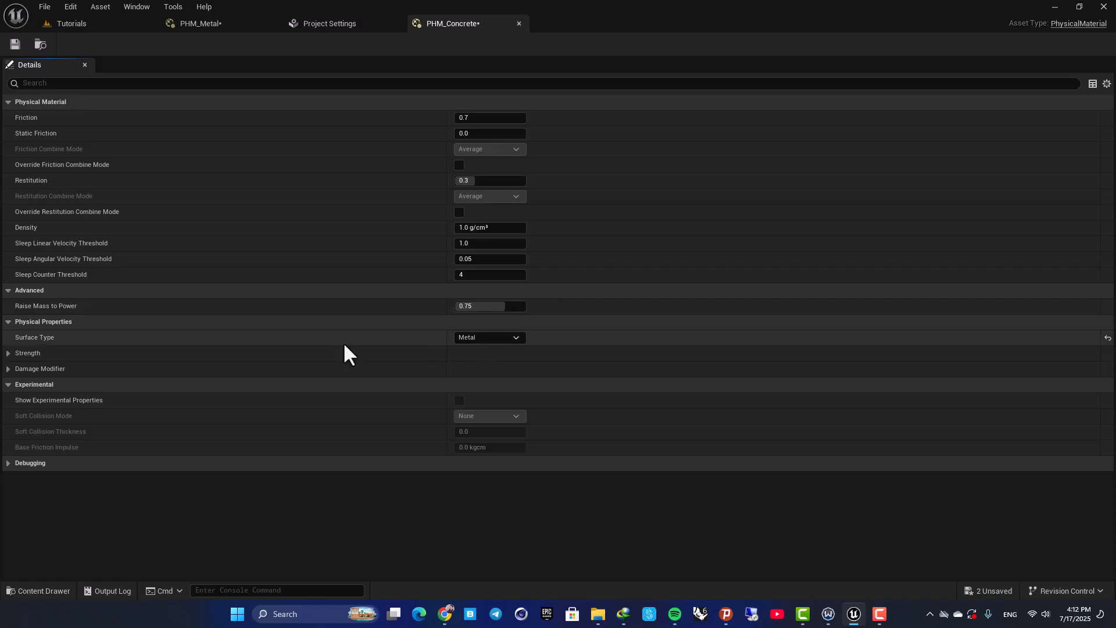
pyautogui.click(467, 339)
pyautogui.click(490, 368)
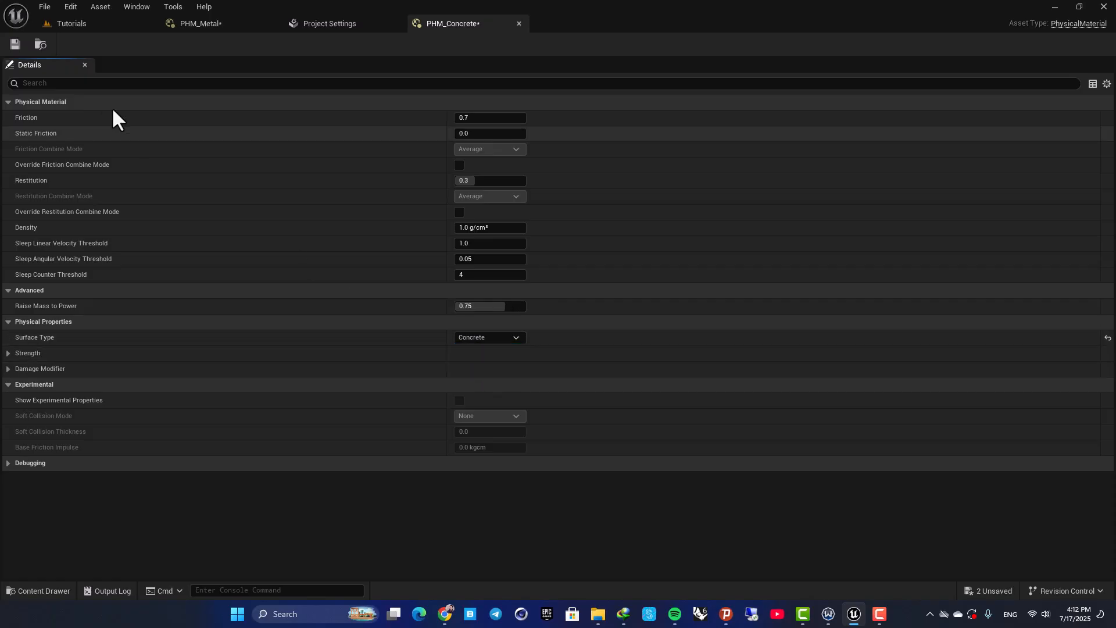
# Return to the level and duplicate PHM_Metal once more, naming the copy PHM_Grass
pyautogui.click(116, 26)
pyautogui.click(689, 492)
pyautogui.click(640, 484)
pyautogui.hotkey('ctrl', 'd')
pyautogui.write('PHM_')
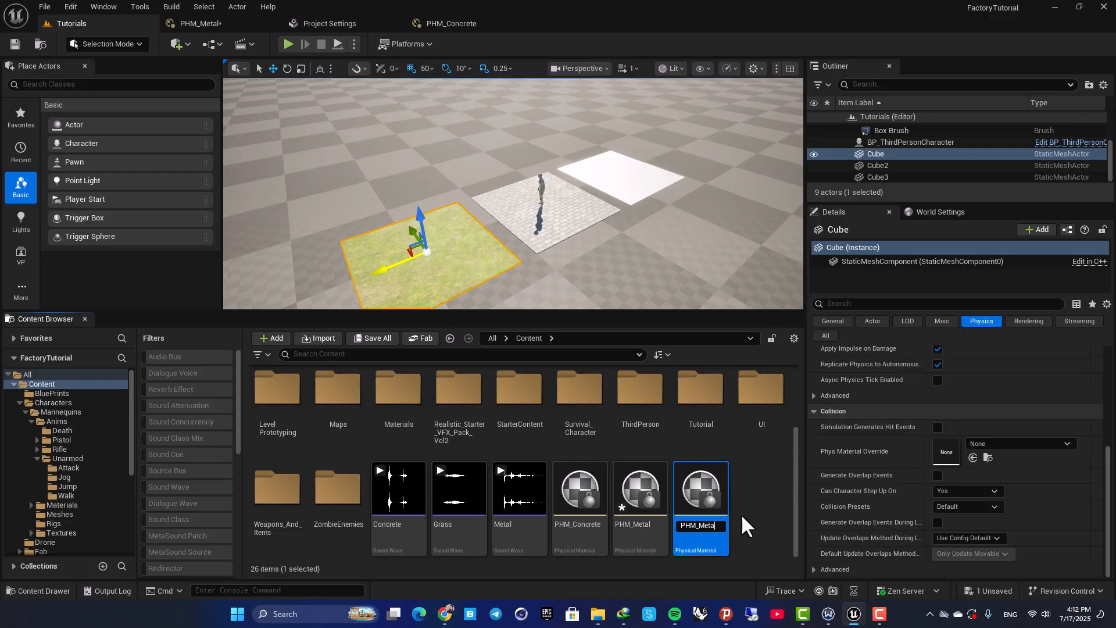
pyautogui.write('Grass')
pyautogui.press('Return')
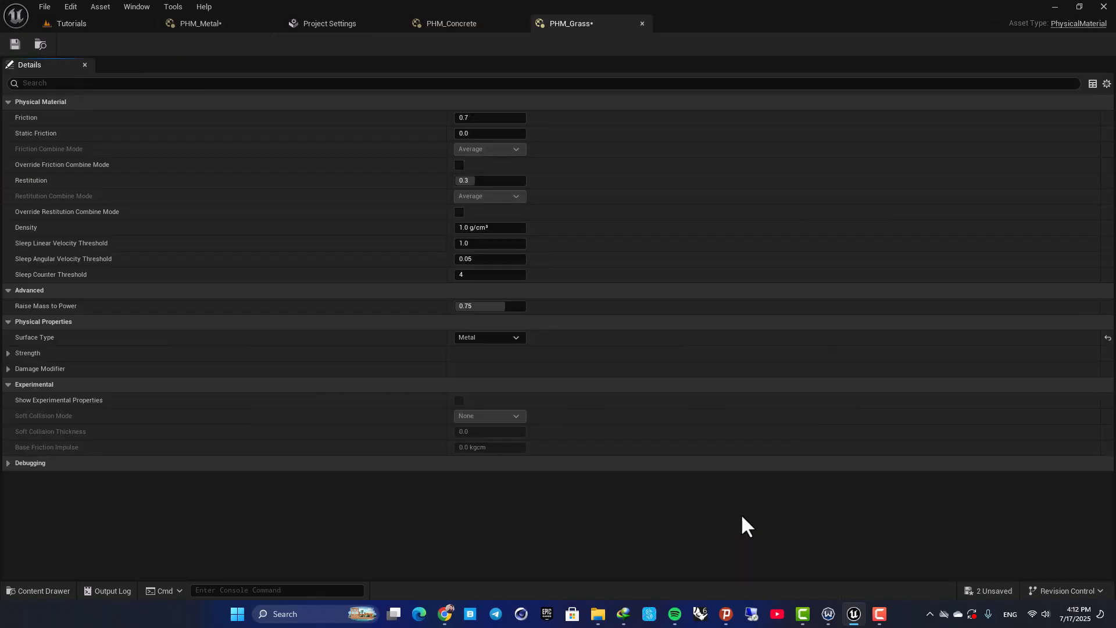
# Set PHM_Grass's Surface Type to Grass and close the physical material editors and the Project Settings
pyautogui.click(459, 337)
pyautogui.click(482, 383)
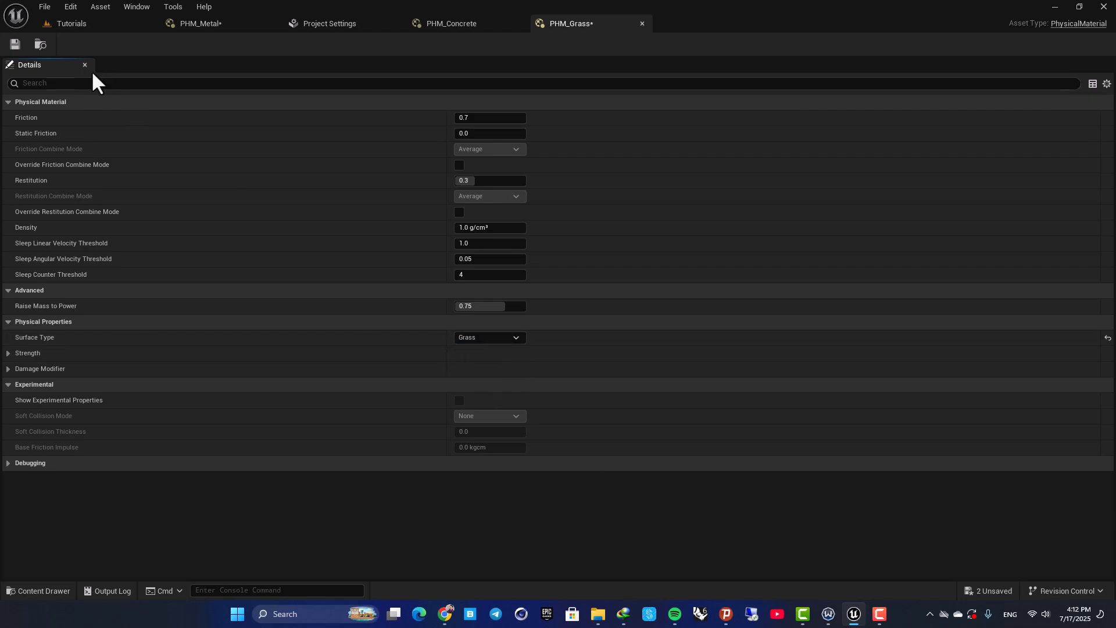
pyautogui.middleClick(465, 22)
pyautogui.middleClick(453, 24)
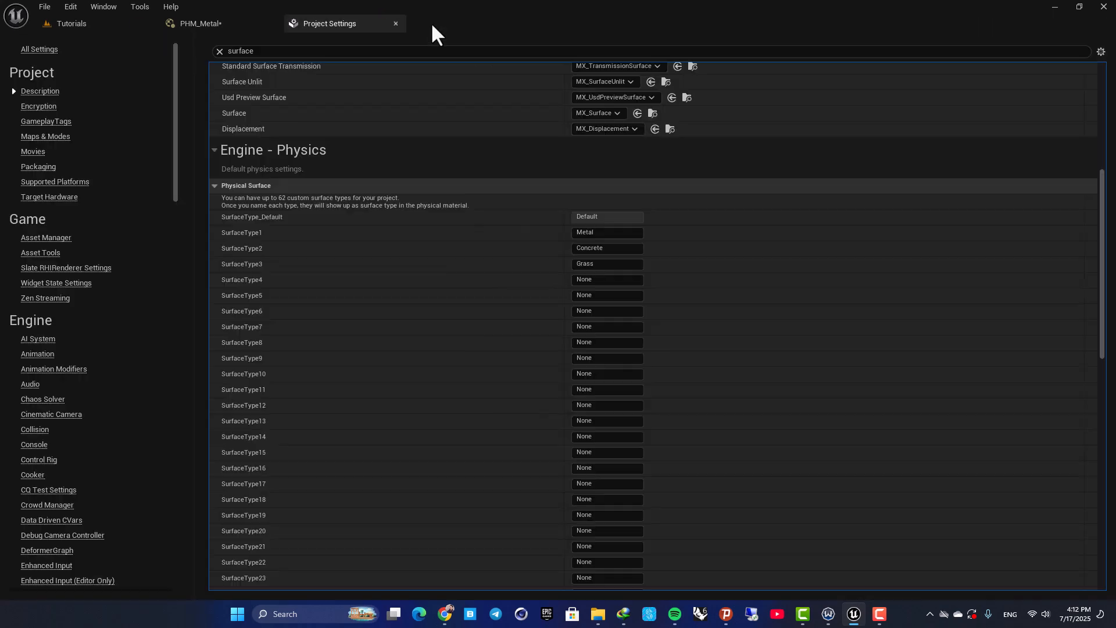
pyautogui.middleClick(287, 27)
pyautogui.middleClick(264, 27)
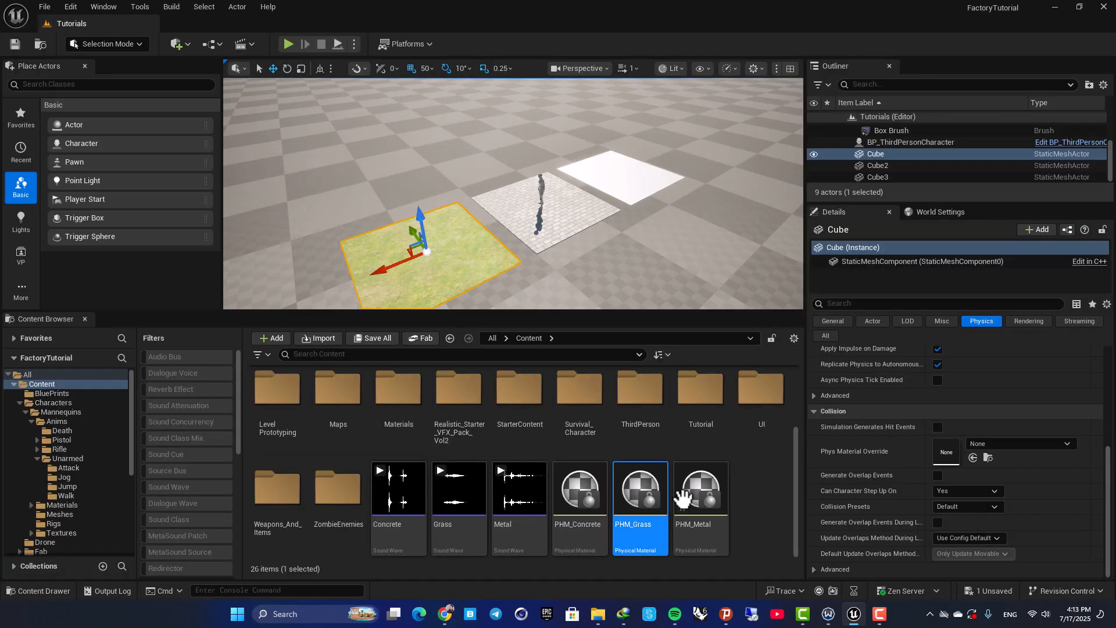
# Assign PHM_Grass as the Phys Material Override in the grass floor cube's collision settings
pyautogui.moveTo(580, 180)
pyautogui.mouseDown(button='right')
pyautogui.moveTo(553, 203)
pyautogui.moveTo(580, 186)
pyautogui.mouseUp(button='right')
pyautogui.press('w')
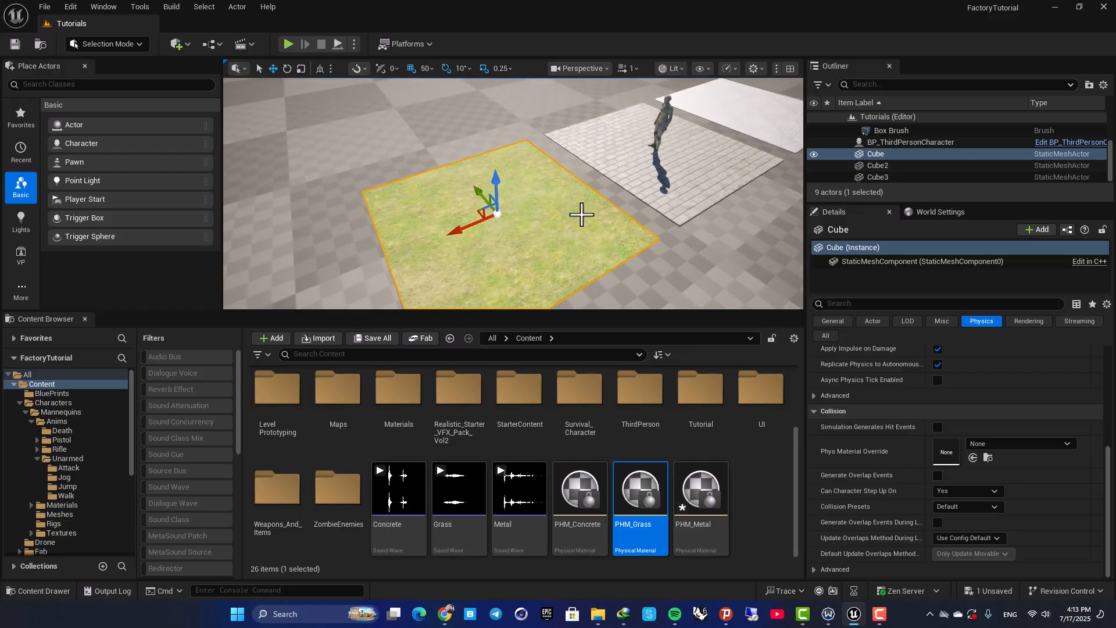
pyautogui.click(578, 488)
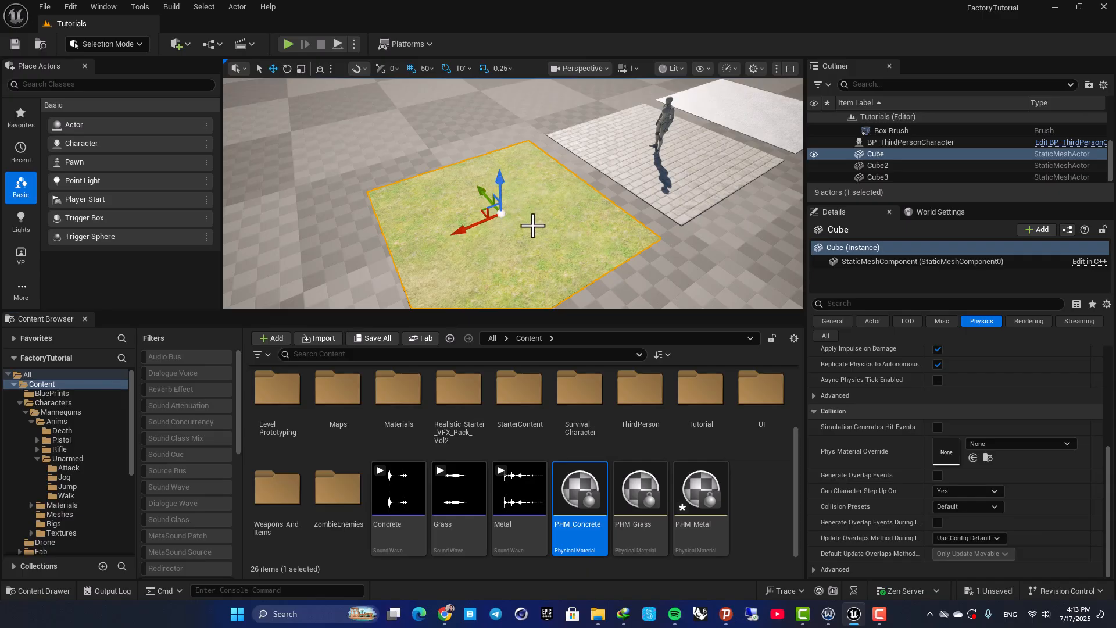
pyautogui.scroll(6, 855, 456)
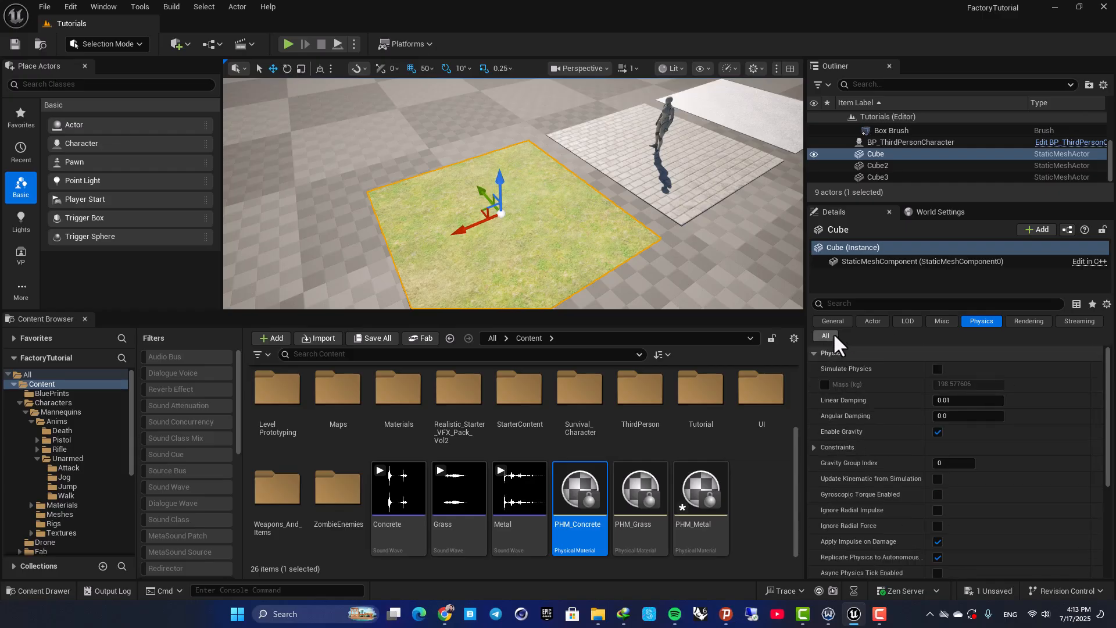
pyautogui.scroll(-5, 889, 421)
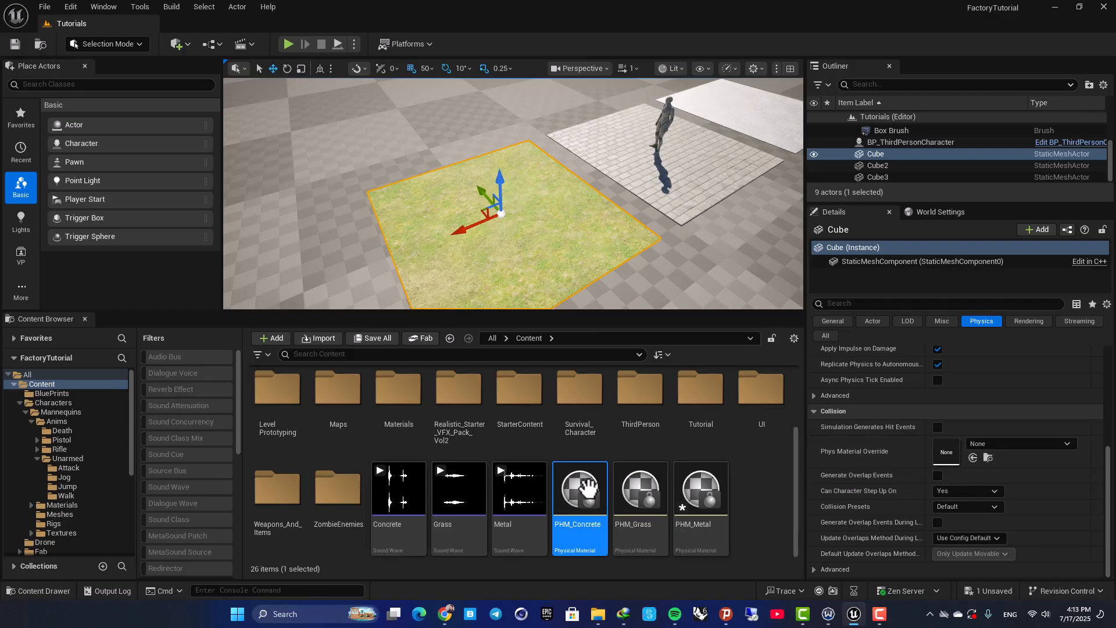
pyautogui.click(640, 478)
pyautogui.moveTo(640, 478); pyautogui.dragTo(950, 462)
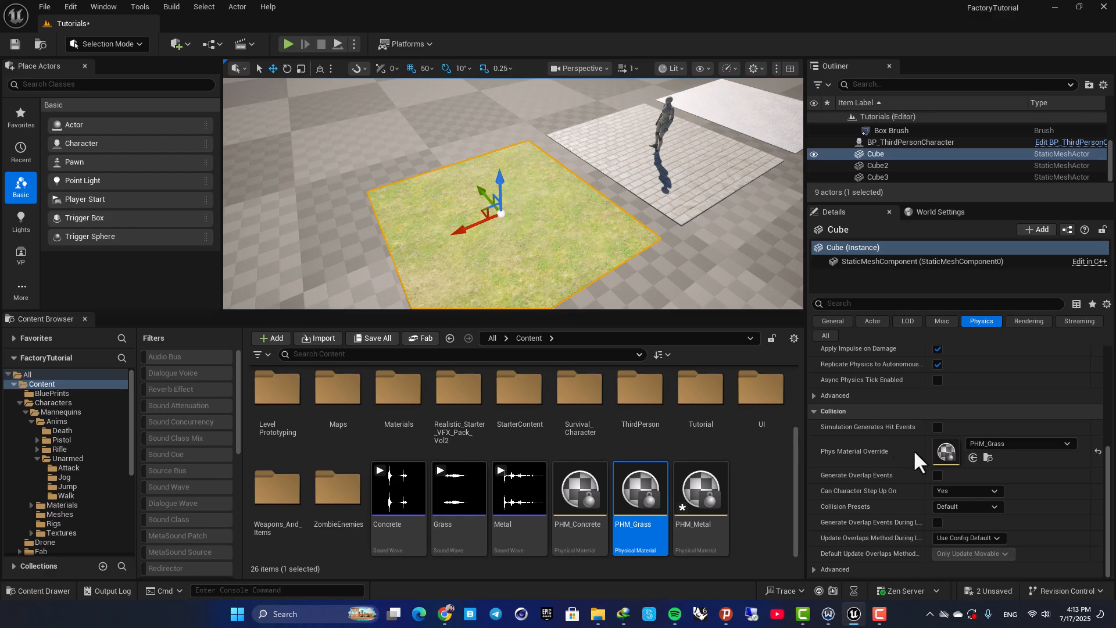
# Open the grass floor's M_Ground_Grass material and examine the Physical Material options in its details
pyautogui.click(835, 321)
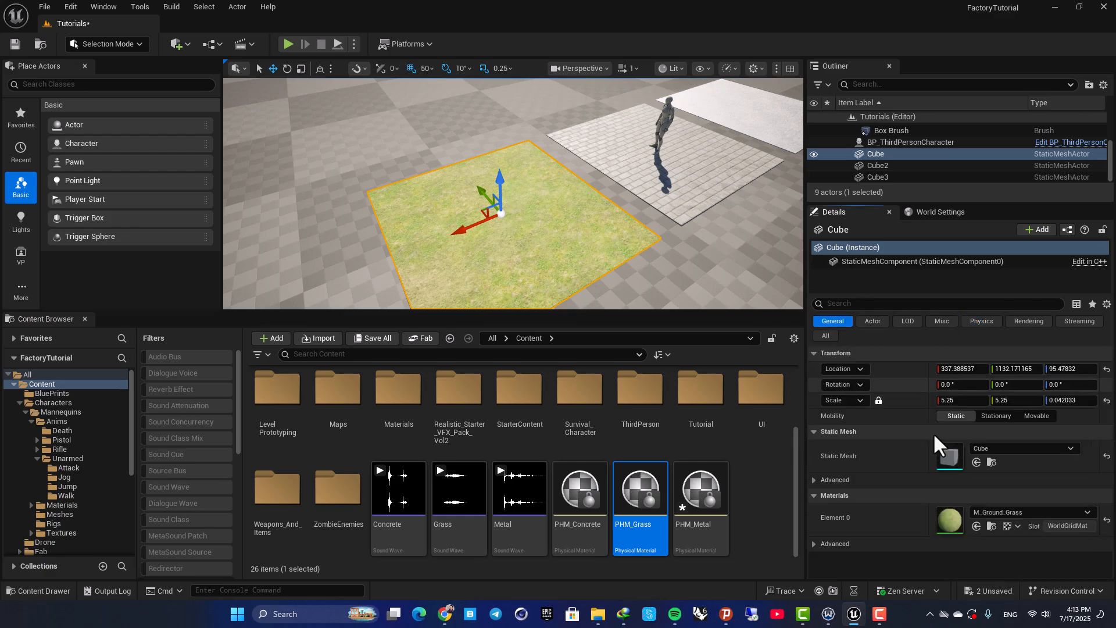
pyautogui.doubleClick(953, 518)
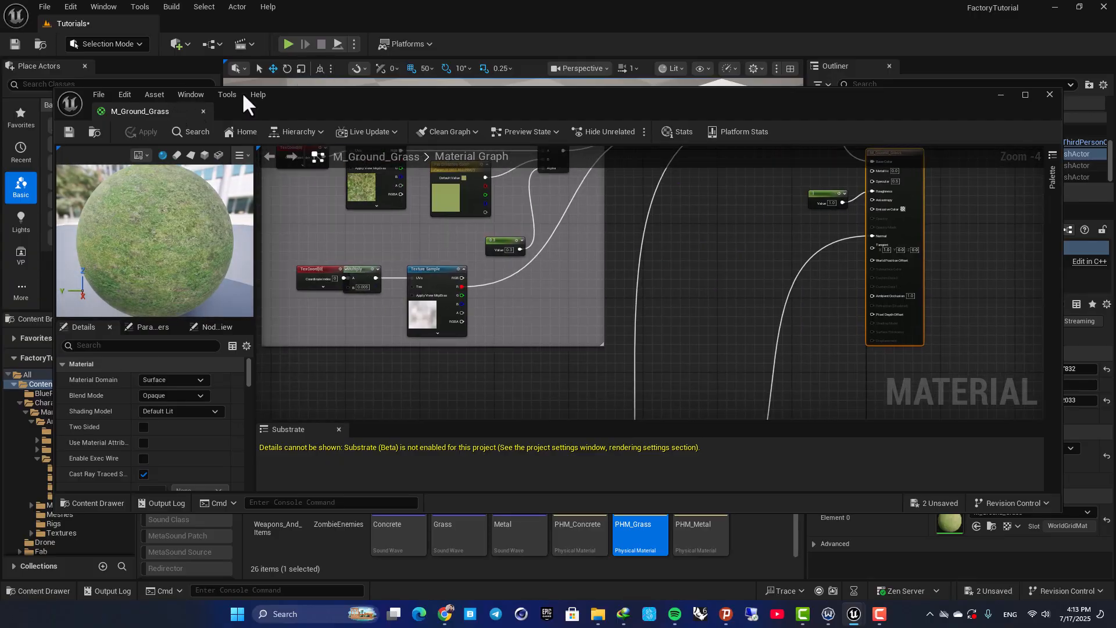
pyautogui.moveTo(192, 110); pyautogui.dragTo(278, 29)
pyautogui.scroll(-6, 51, 412)
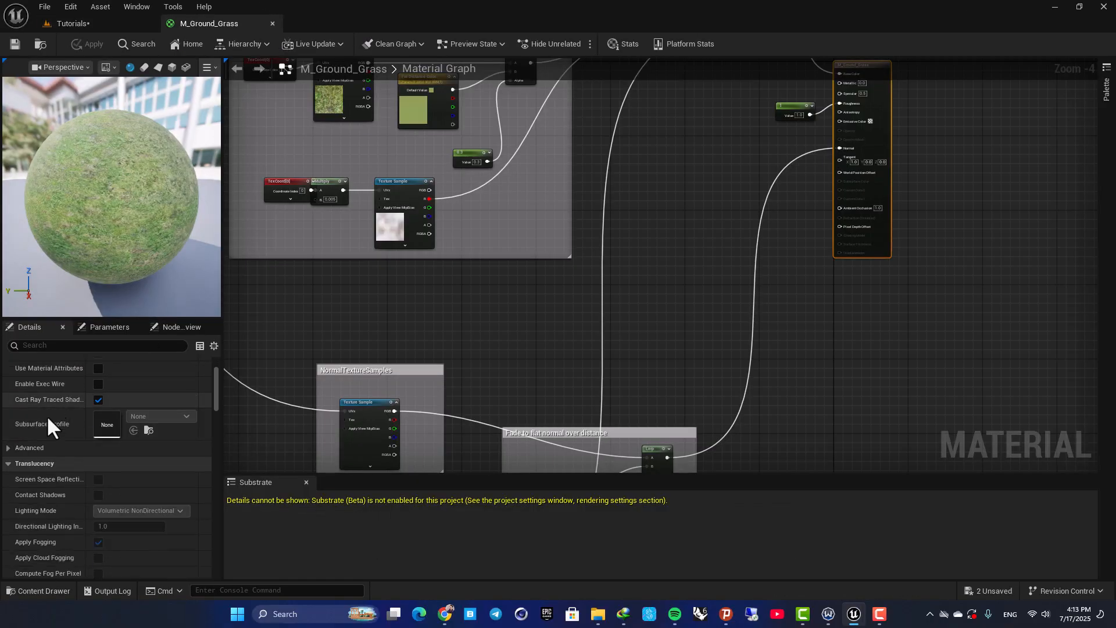
pyautogui.scroll(-3, 55, 422)
pyautogui.scroll(3, 55, 422)
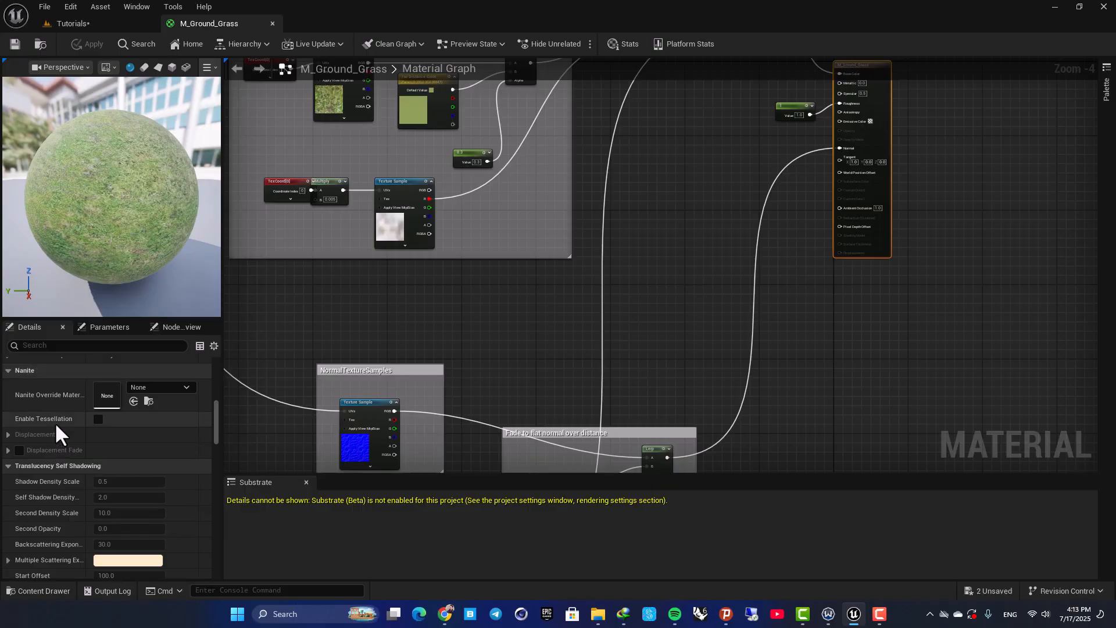
pyautogui.scroll(-4, 55, 422)
pyautogui.scroll(-6, 54, 422)
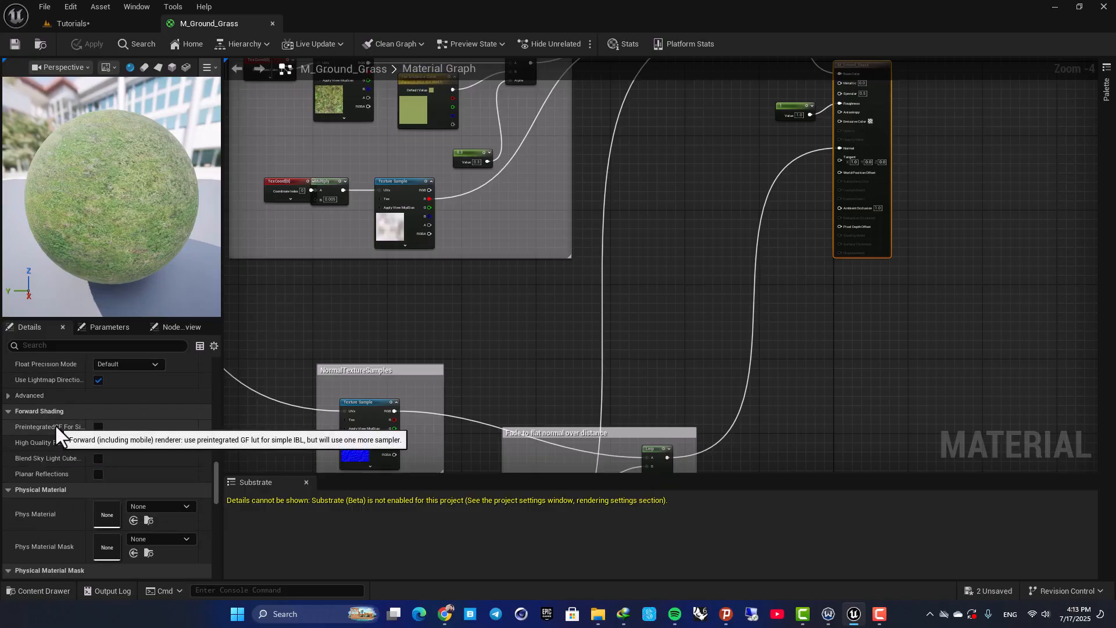
pyautogui.scroll(-6, 56, 431)
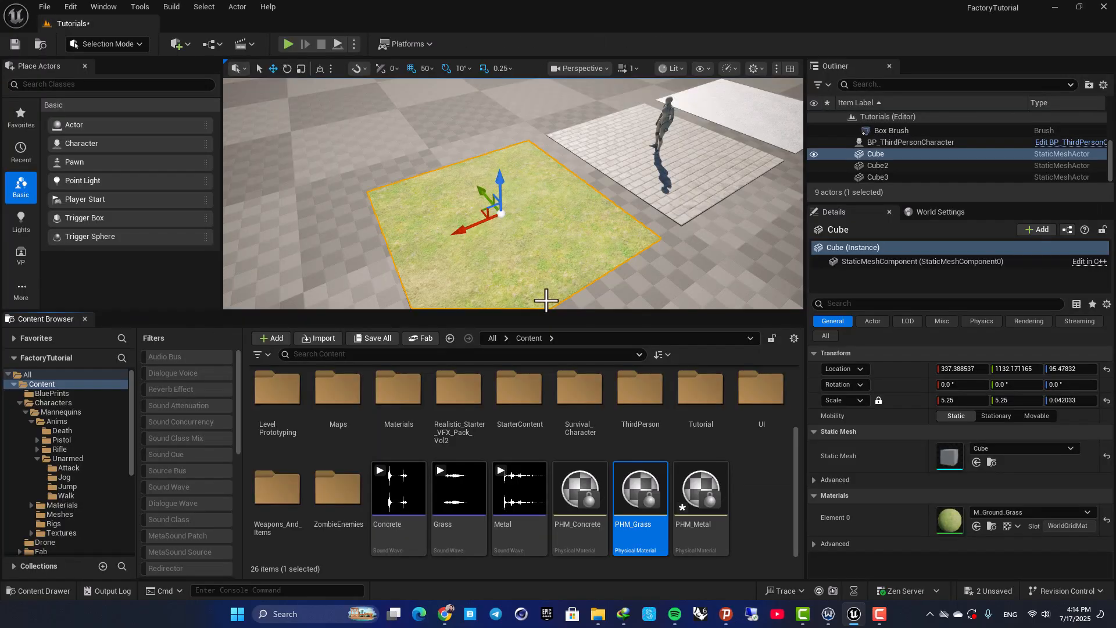
# Select the brick-paved floor cube and assign PHM_Concrete as its Phys Material Override
pyautogui.moveTo(593, 226); pyautogui.dragTo(508, 192, button='right')
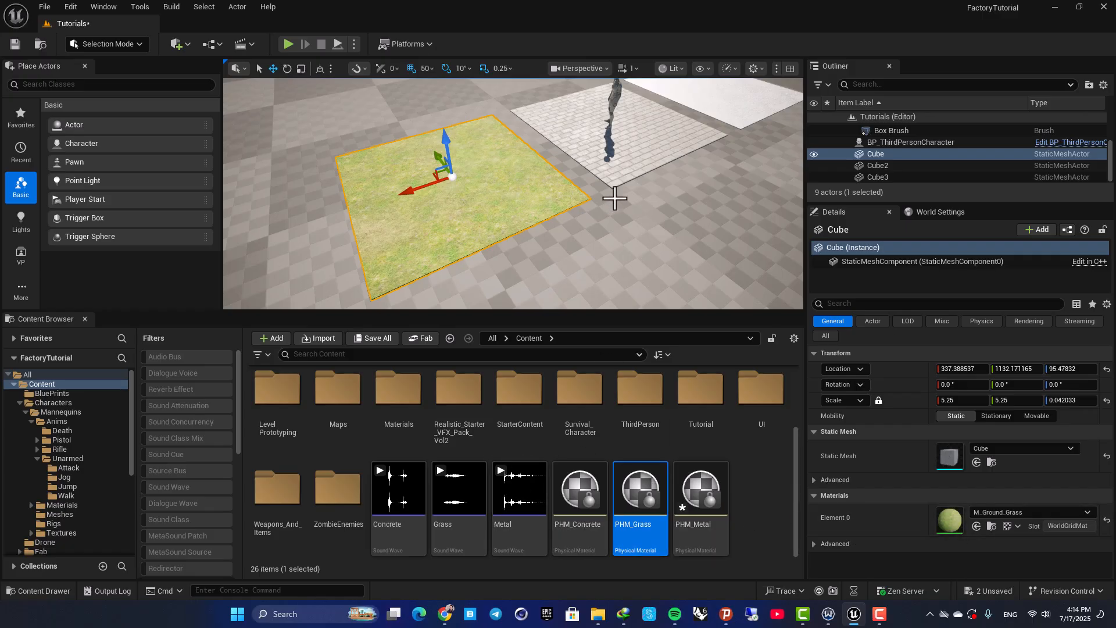
pyautogui.click(657, 140)
pyautogui.click(982, 321)
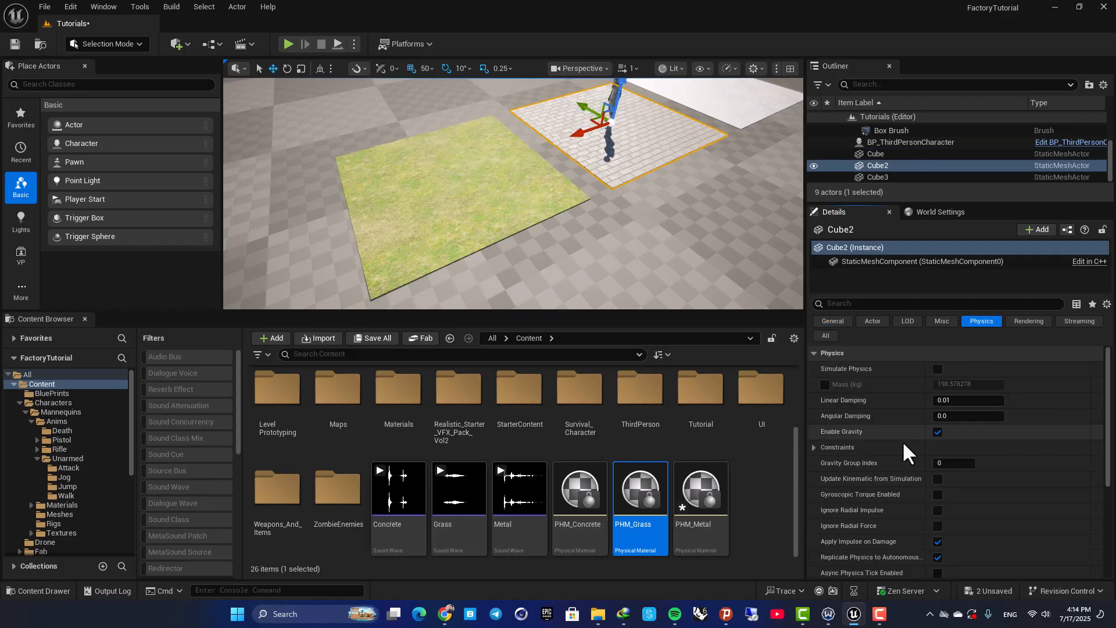
pyautogui.scroll(-5, 894, 452)
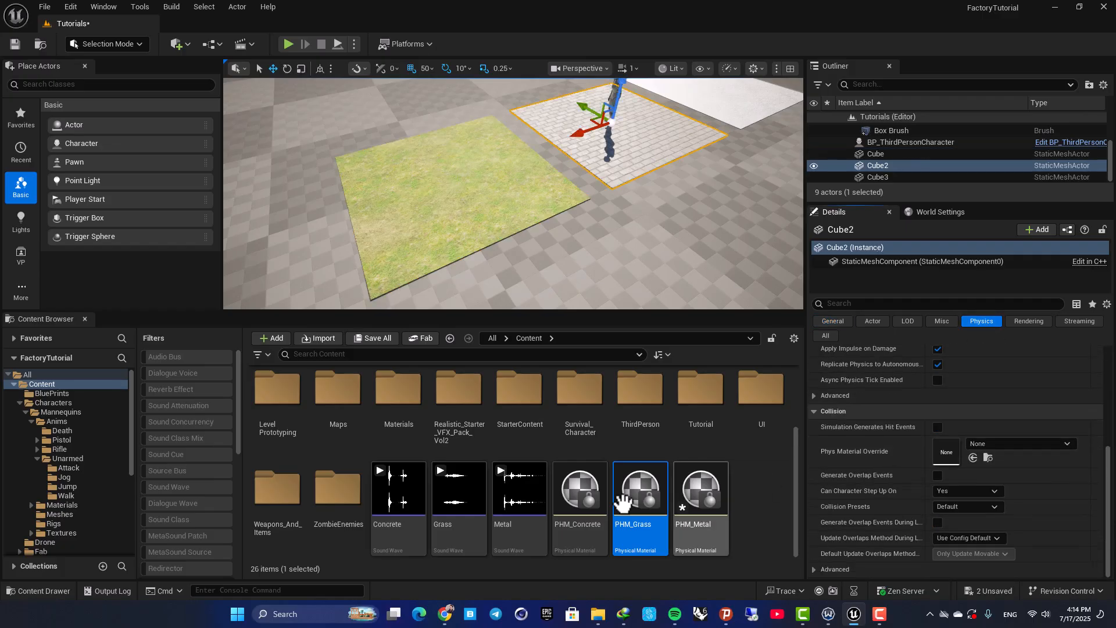
pyautogui.moveTo(580, 491); pyautogui.dragTo(945, 453)
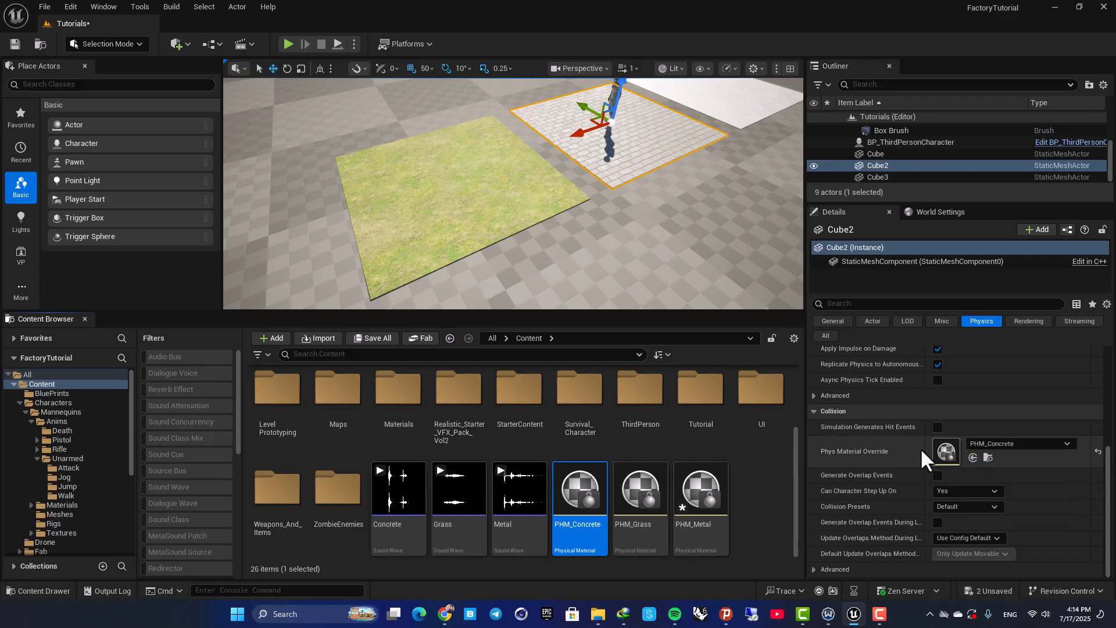
# Select the plain white floor cube and assign PHM_Metal as its Phys Material Override
pyautogui.press('f')
pyautogui.press('w')
pyautogui.moveTo(563, 227); pyautogui.dragTo(628, 259, button='right')
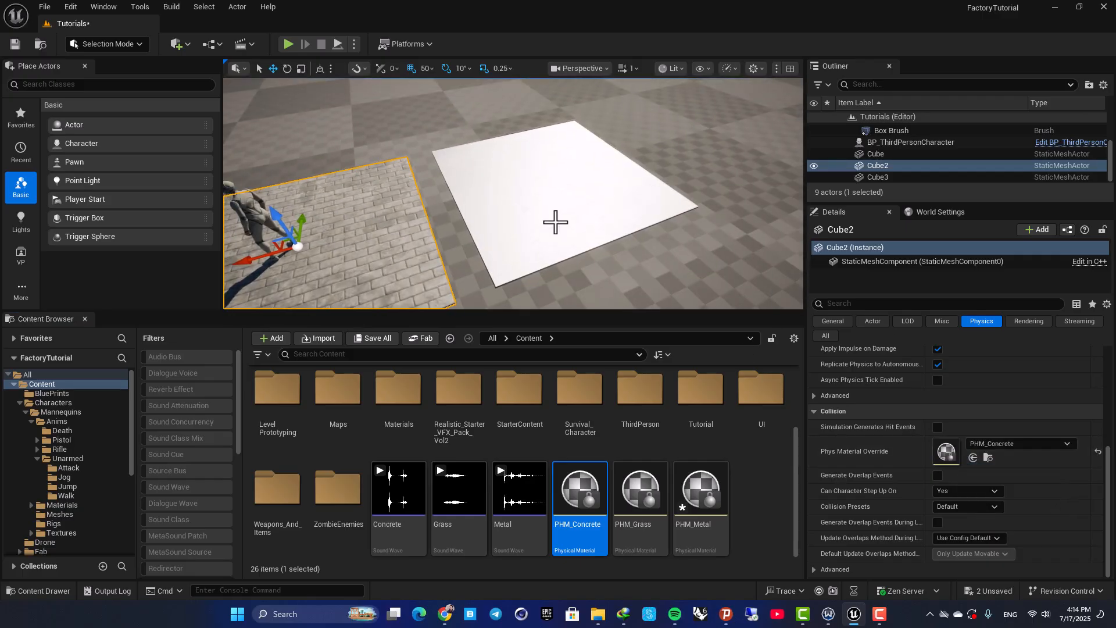
pyautogui.click(563, 227)
pyautogui.moveTo(700, 495); pyautogui.dragTo(954, 446)
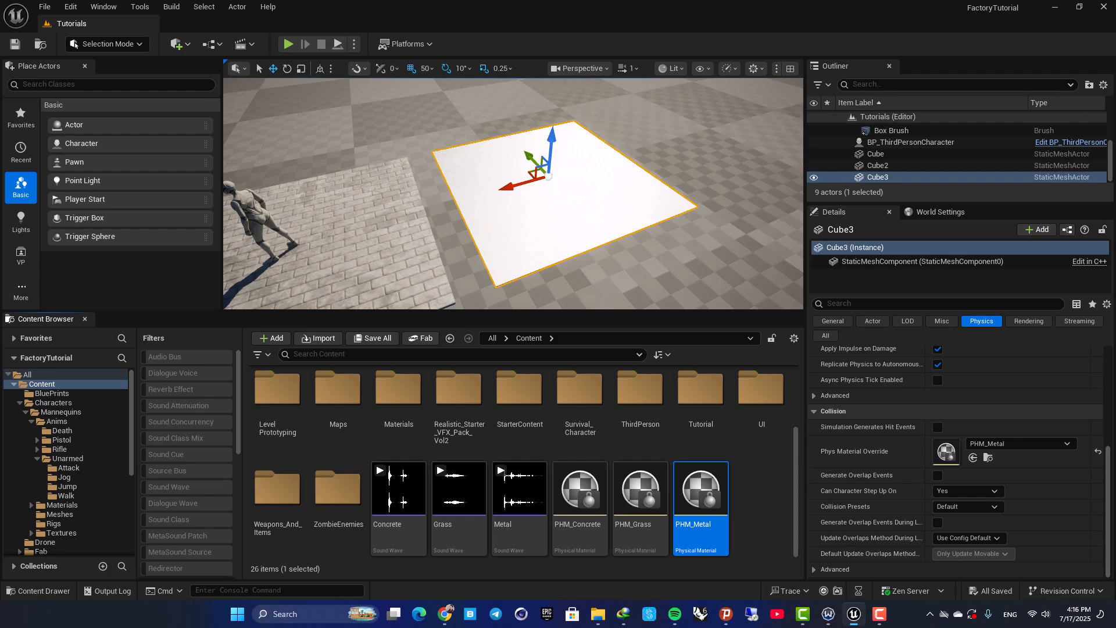
# Play-test the level by running the character across the metal, concrete and grass floors, and stop the session
pyautogui.moveTo(524, 198); pyautogui.dragTo(431, 174, button='right')
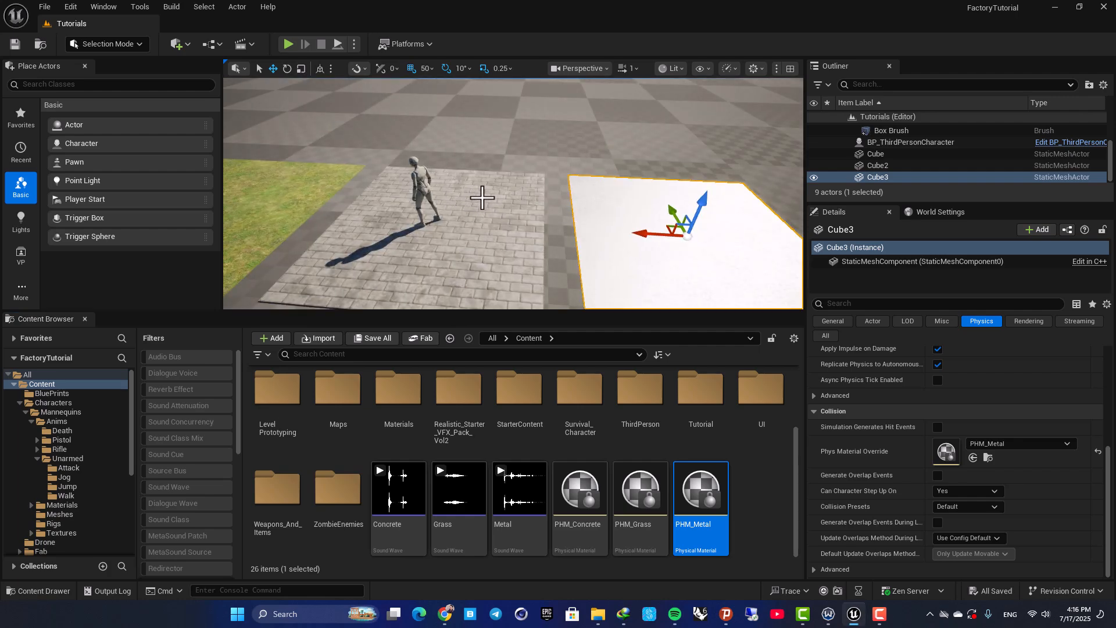
pyautogui.click(287, 44)
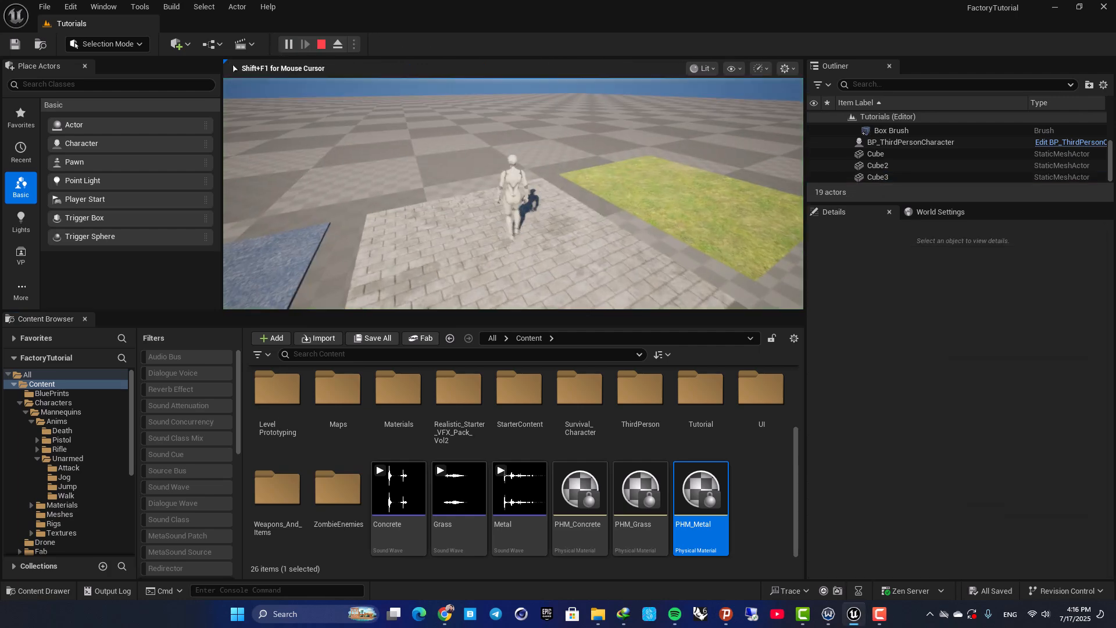
pyautogui.press('w')
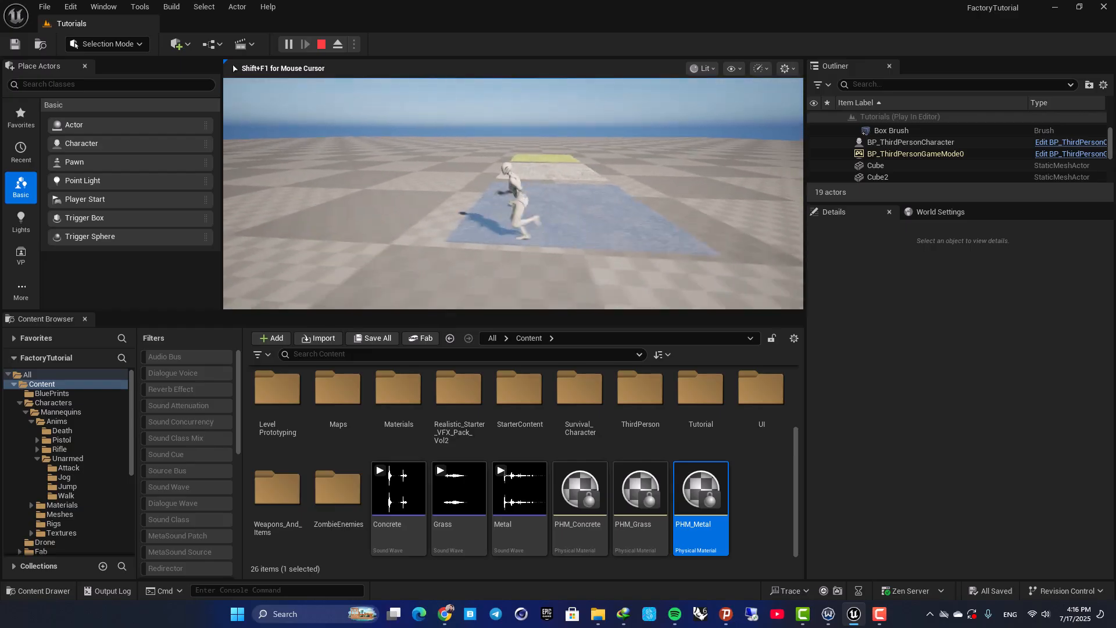
pyautogui.press('a')
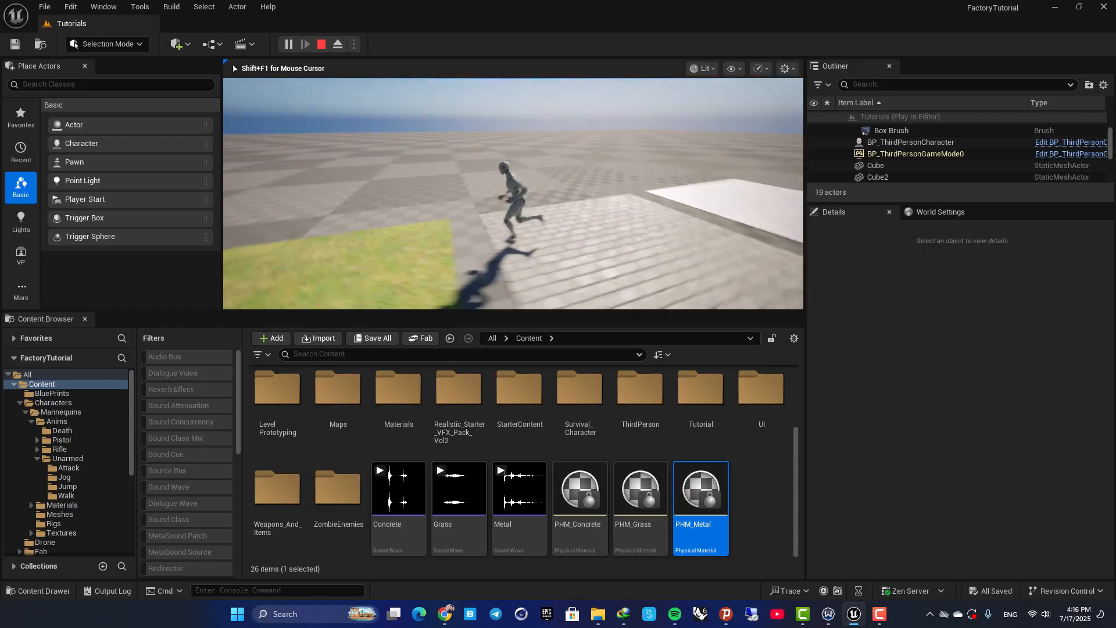
pyautogui.press('s')
pyautogui.press('w')
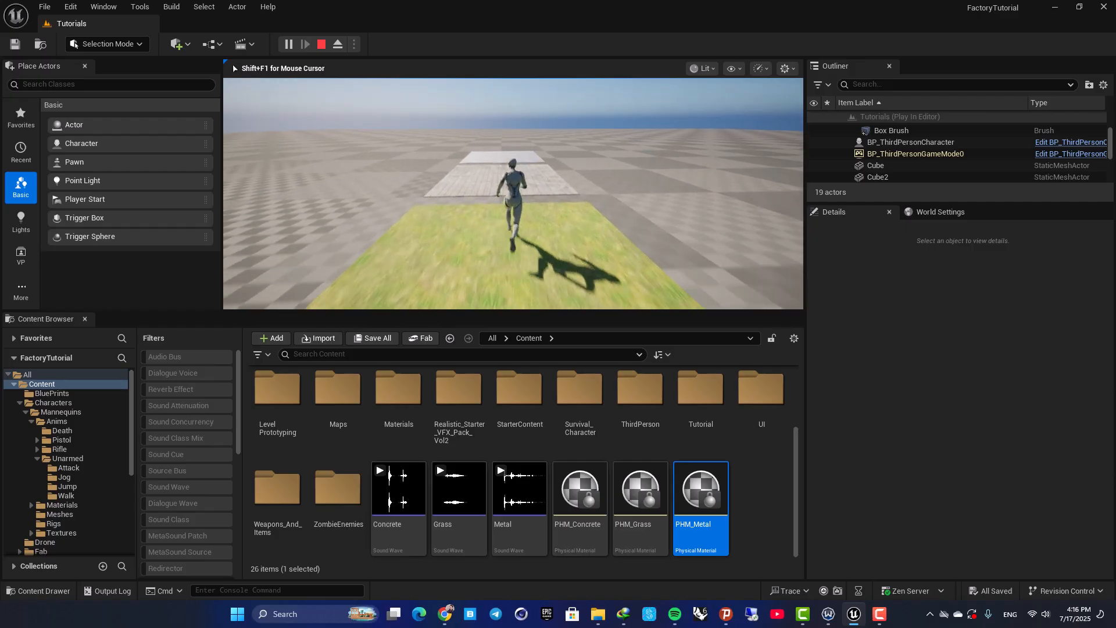
pyautogui.press('s')
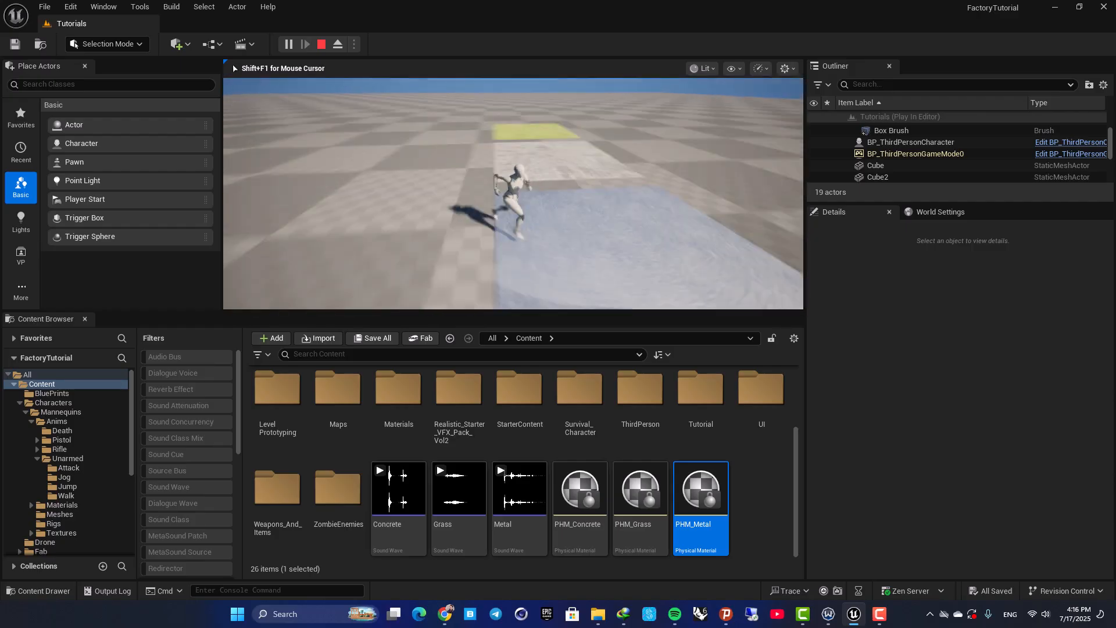
pyautogui.press('w')
pyautogui.press('d')
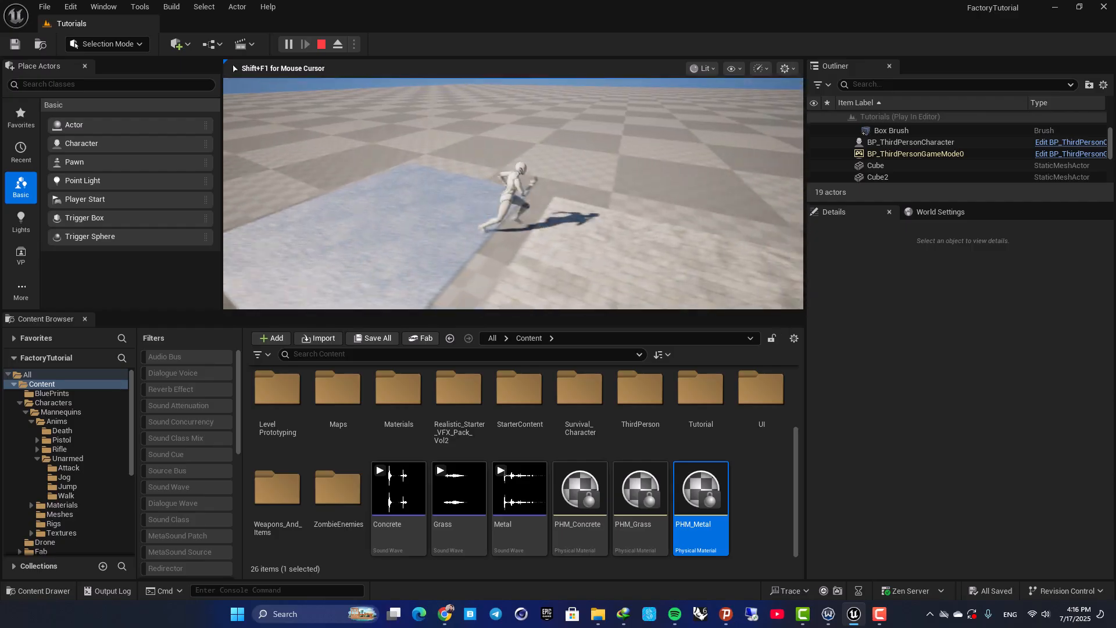
pyautogui.press('s')
pyautogui.press('d')
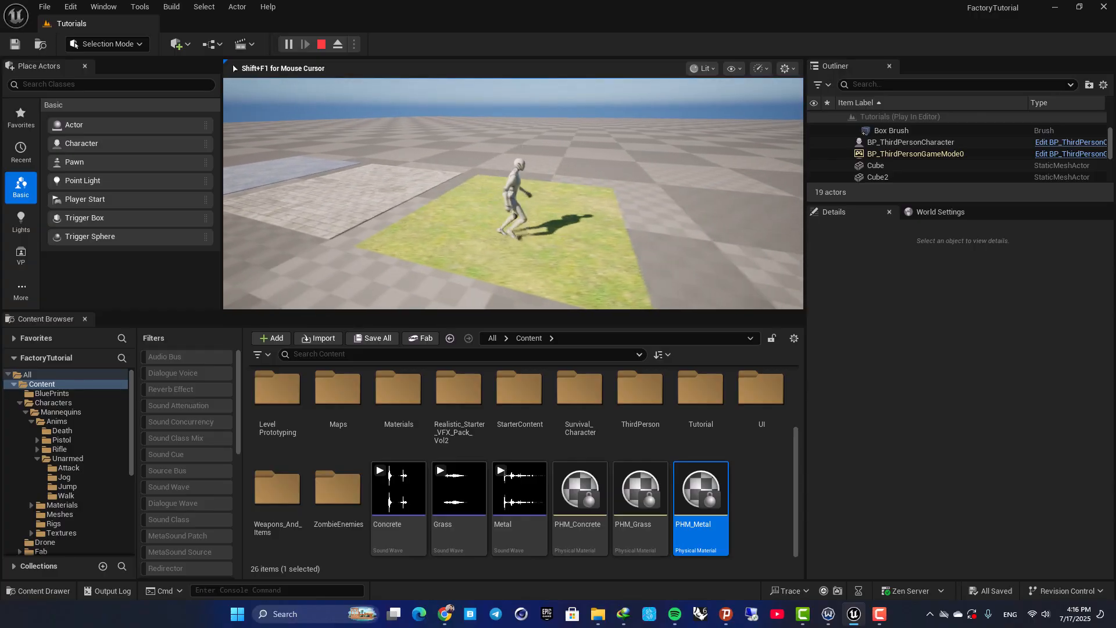
pyautogui.press('a')
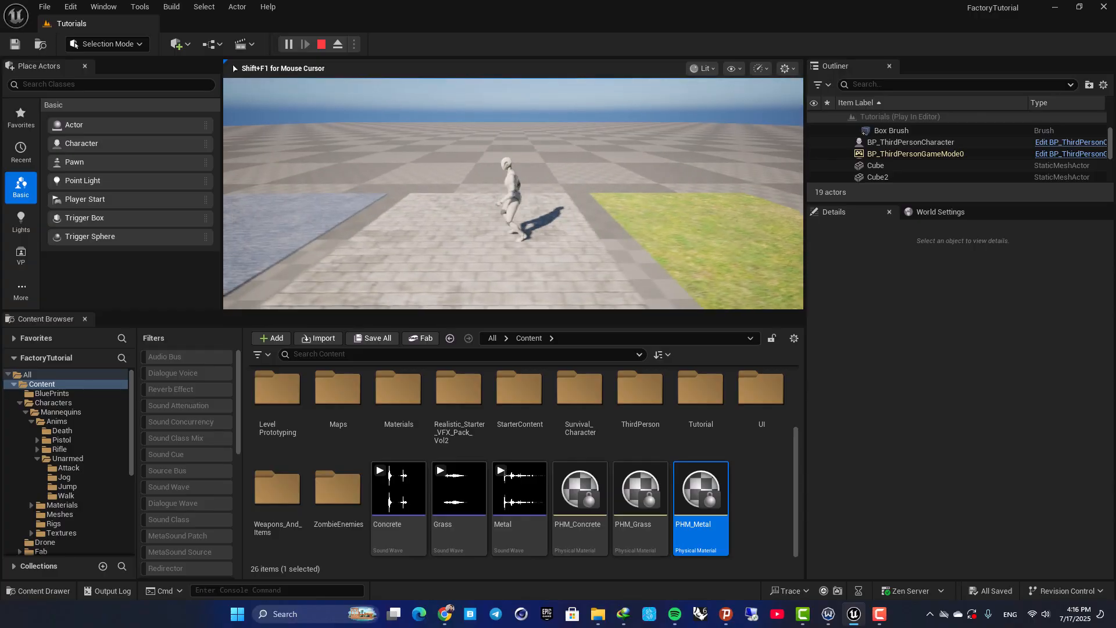
pyautogui.press('a')
pyautogui.press('d')
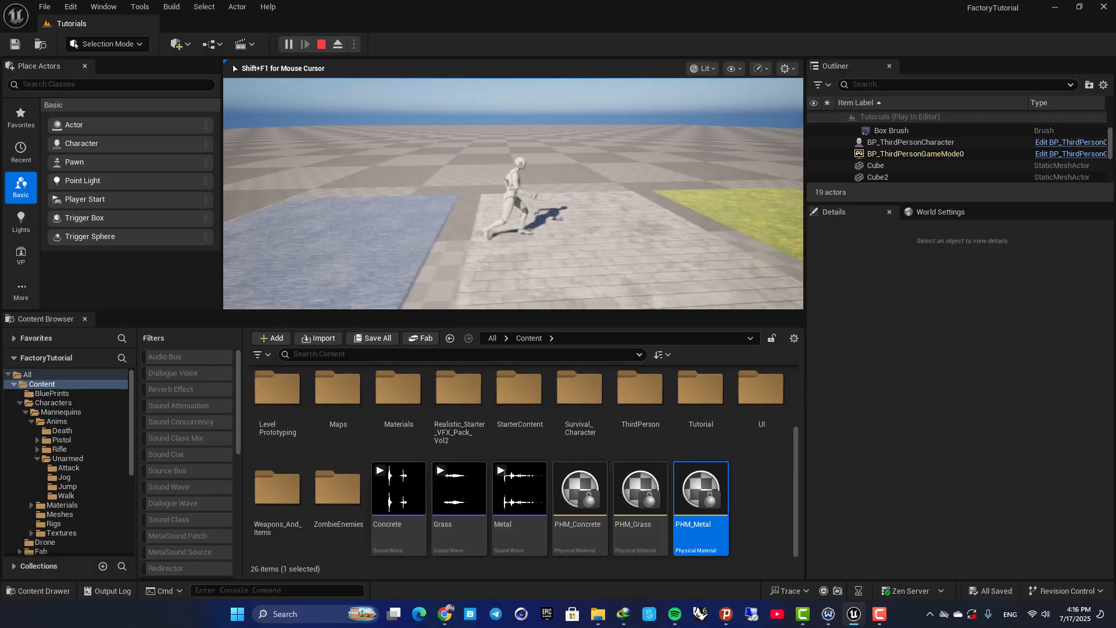
pyautogui.press('Escape')
# Open the ABP_Unarmed animation blueprint from the third-person character's Anim Class and examine its EventGraph
pyautogui.click(629, 205)
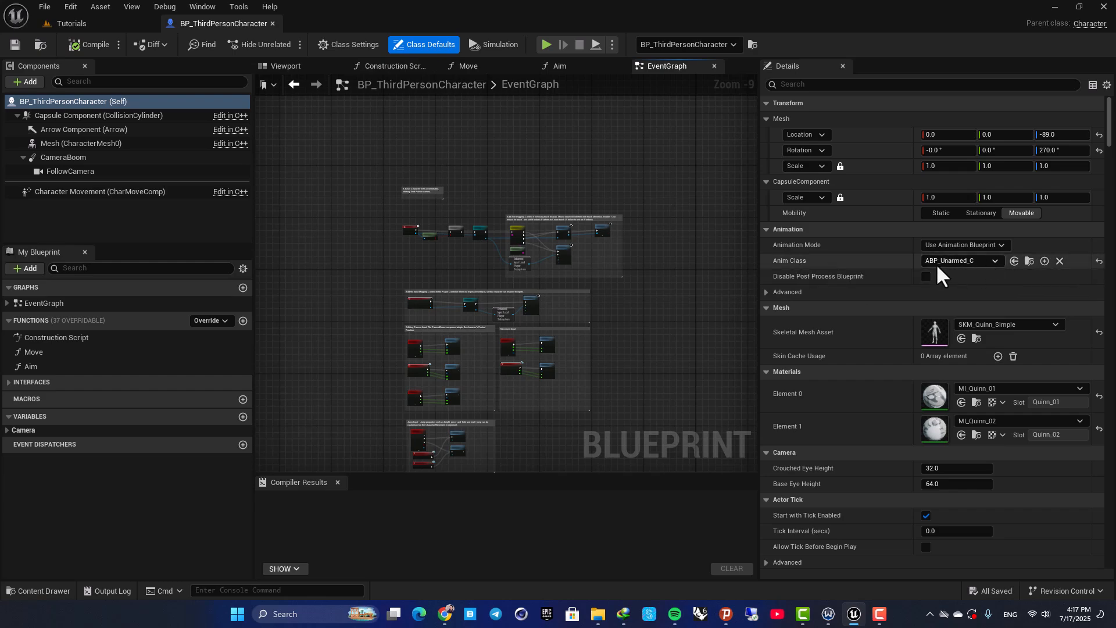
pyautogui.click(1029, 261)
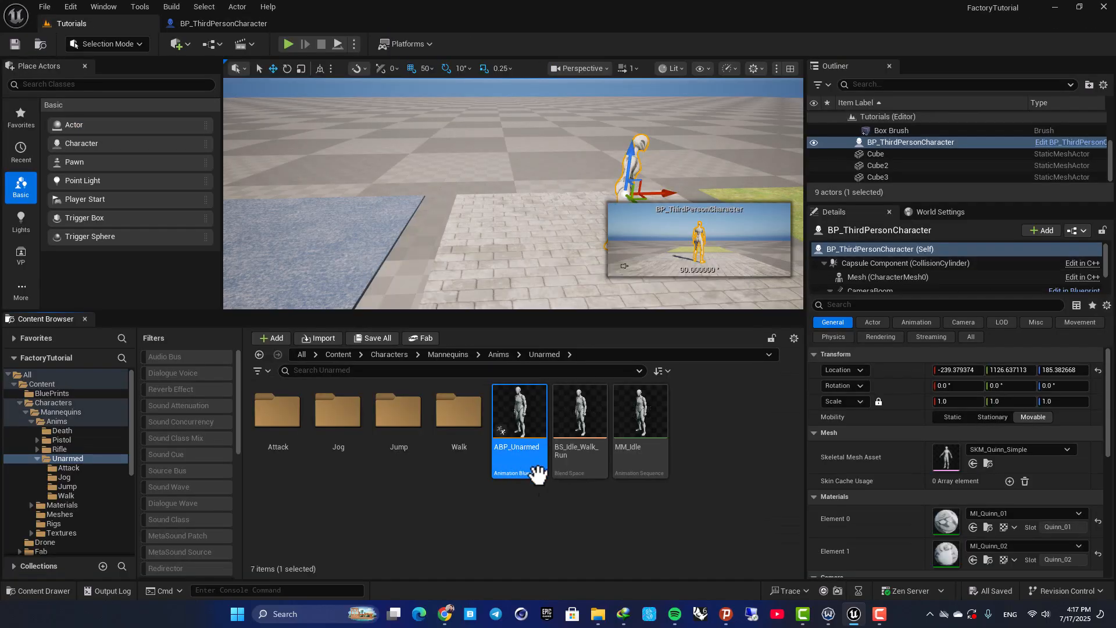
pyautogui.doubleClick(546, 416)
pyautogui.moveTo(592, 290); pyautogui.dragTo(523, 391, button='right')
pyautogui.moveTo(601, 229); pyautogui.dragTo(545, 154, button='right')
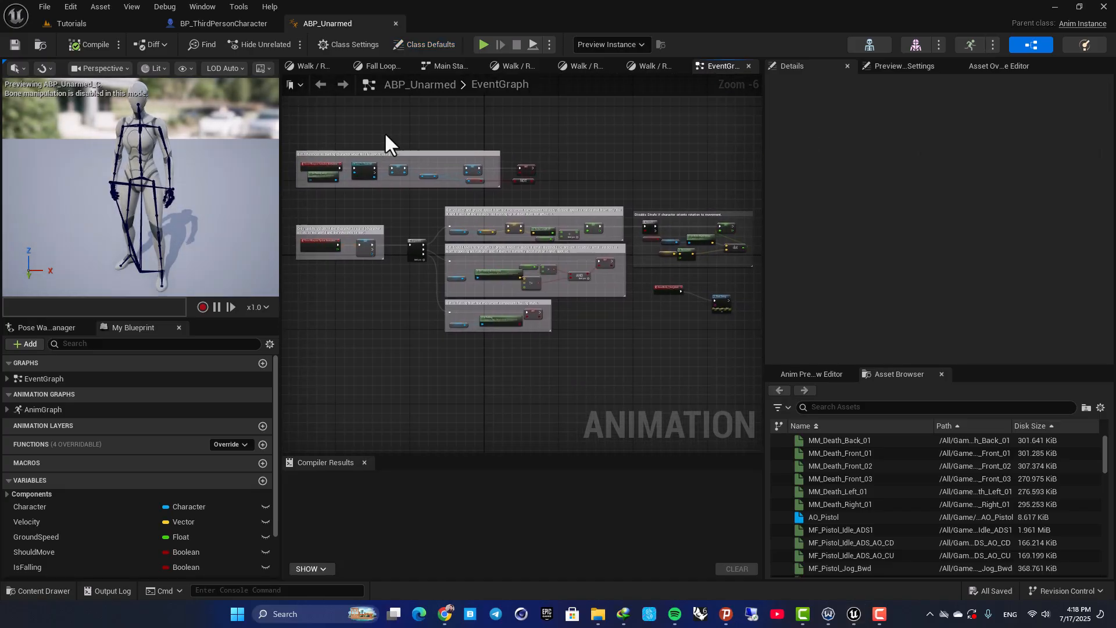
pyautogui.moveTo(315, 123); pyautogui.dragTo(754, 336)
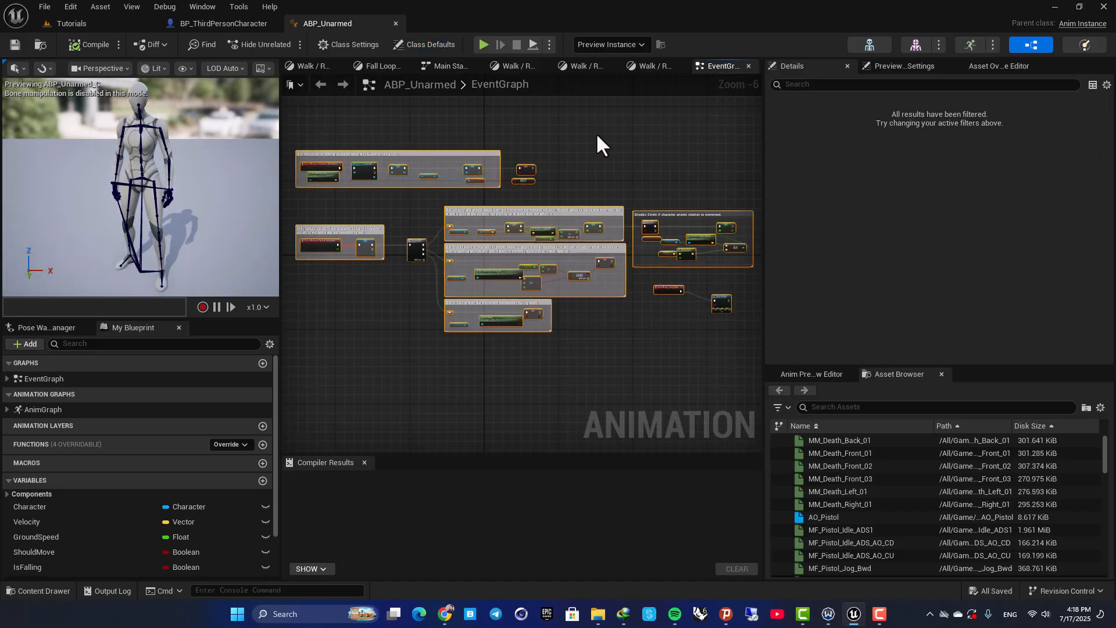
# Open the BS_Idle_Walk_Run blend space from Locomotion's Walk / Run state and preview the forward jog at Forward 1.0
pyautogui.click(644, 66)
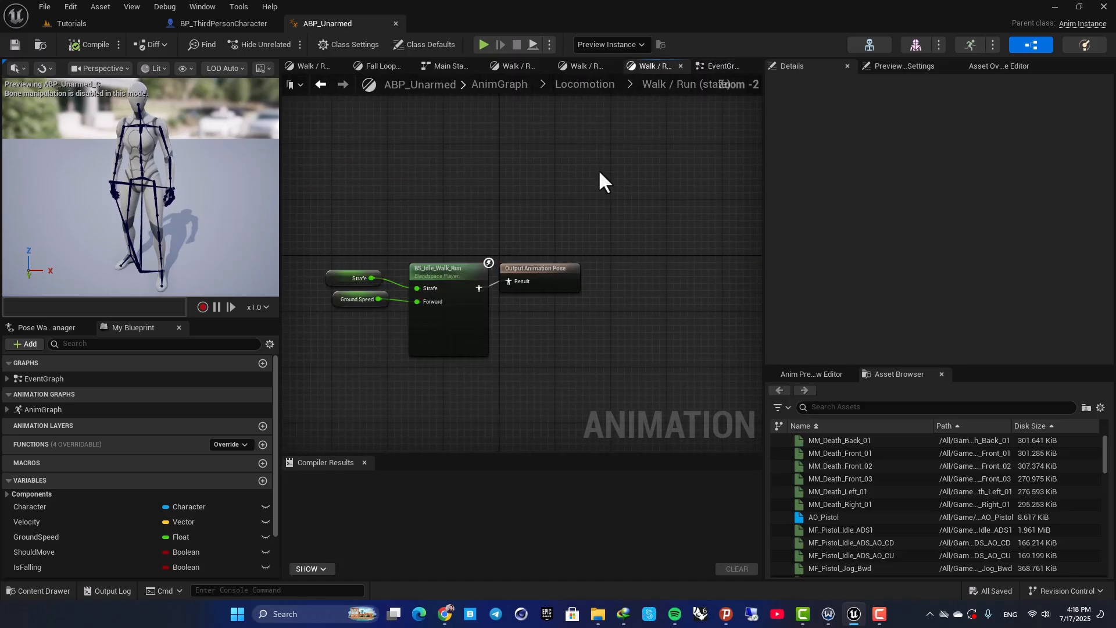
pyautogui.click(585, 85)
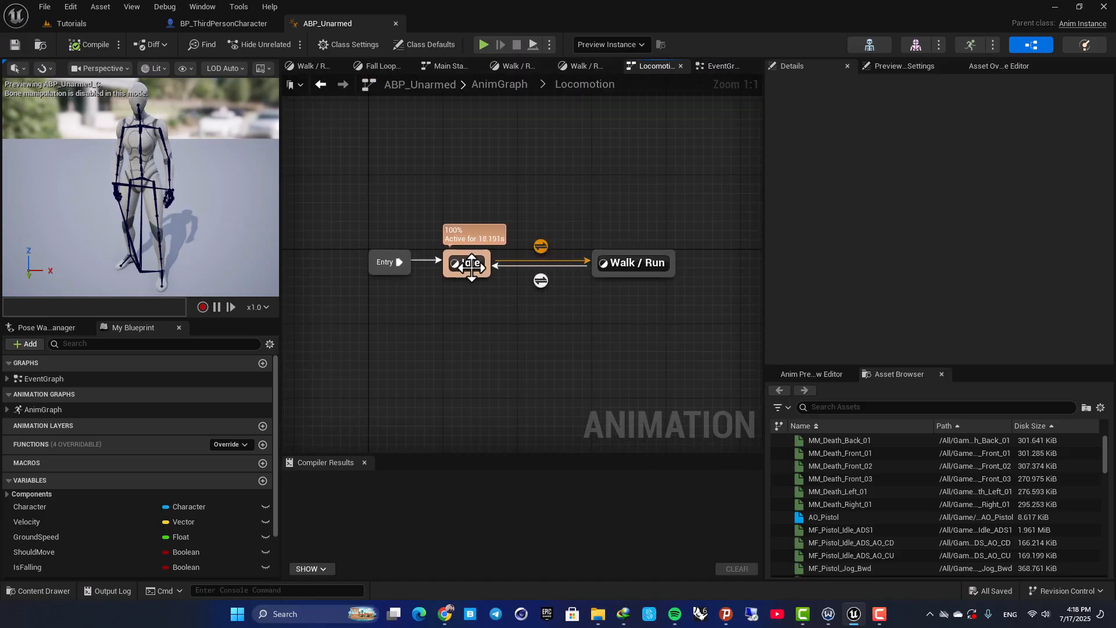
pyautogui.doubleClick(619, 261)
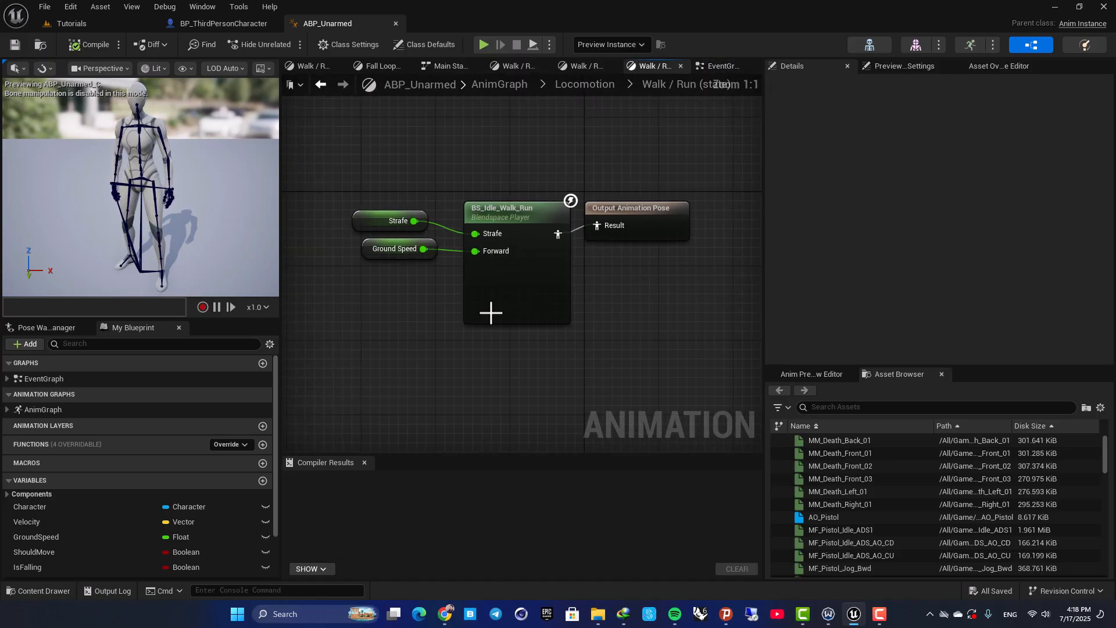
pyautogui.click(514, 221)
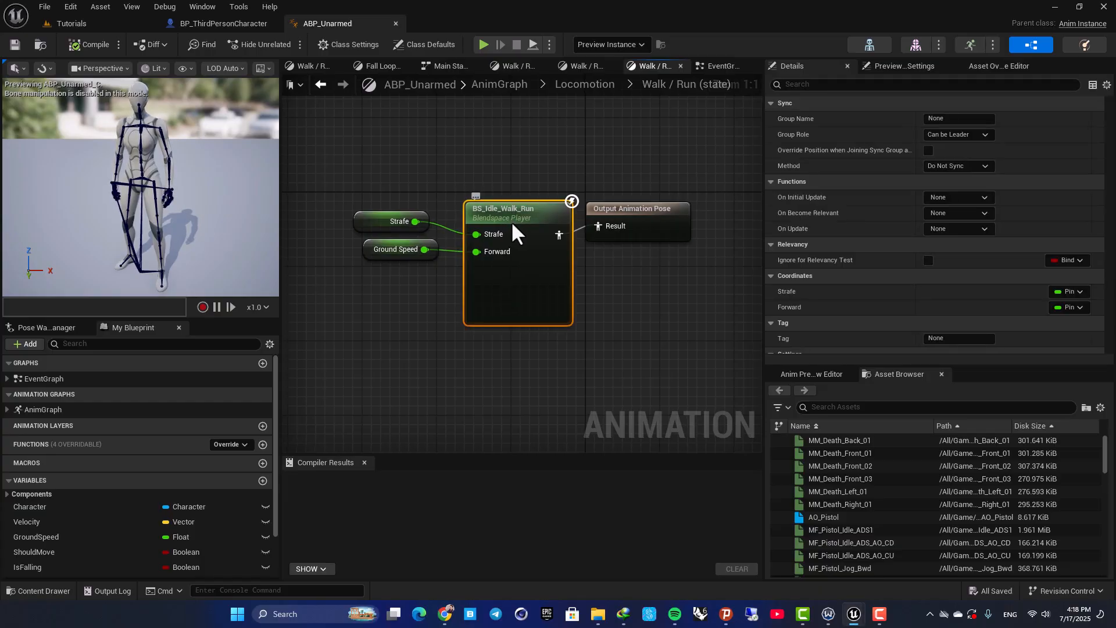
pyautogui.doubleClick(513, 226)
pyautogui.moveTo(195, 114); pyautogui.dragTo(469, 26)
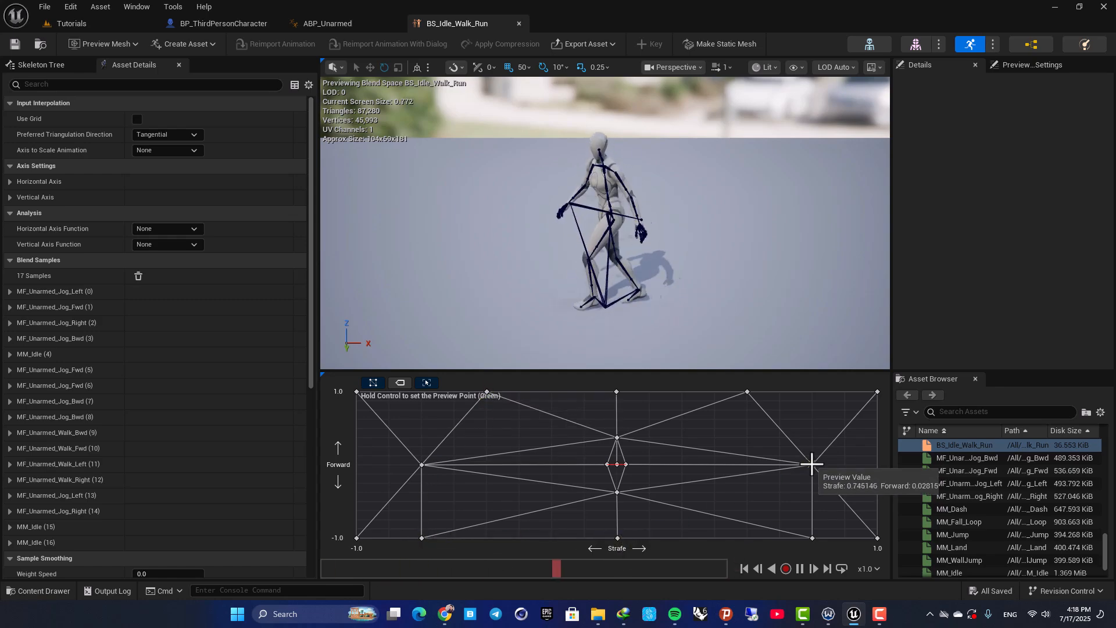
pyautogui.click(616, 392)
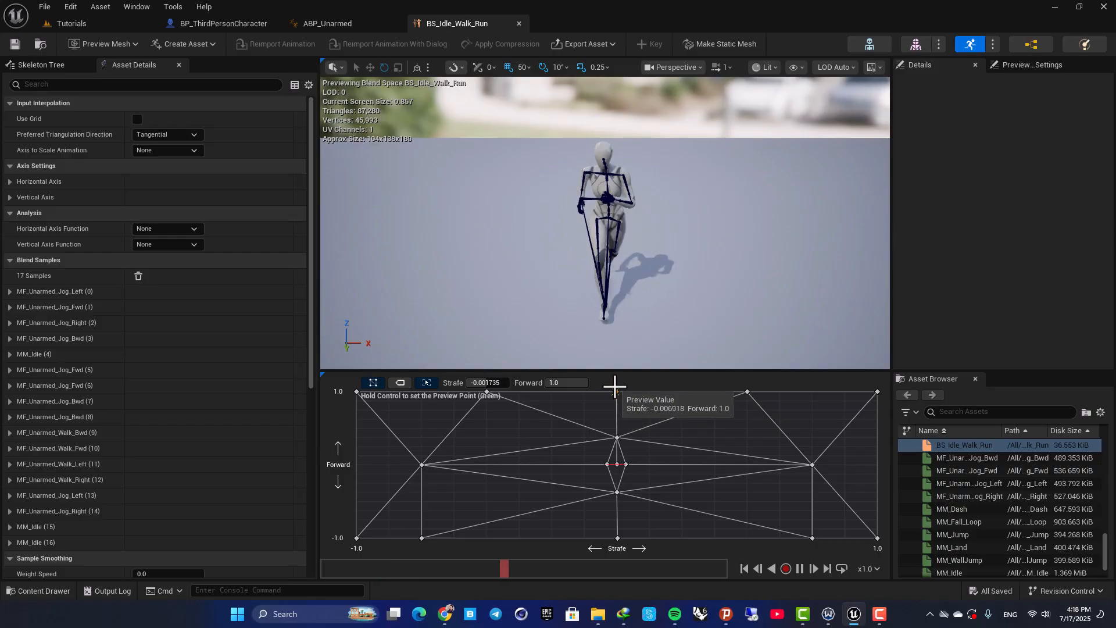
# Leave the blend space and open the MF_Unarmed_Jog_Fwd animation from the Unarmed animations' Jog folder
pyautogui.click(329, 24)
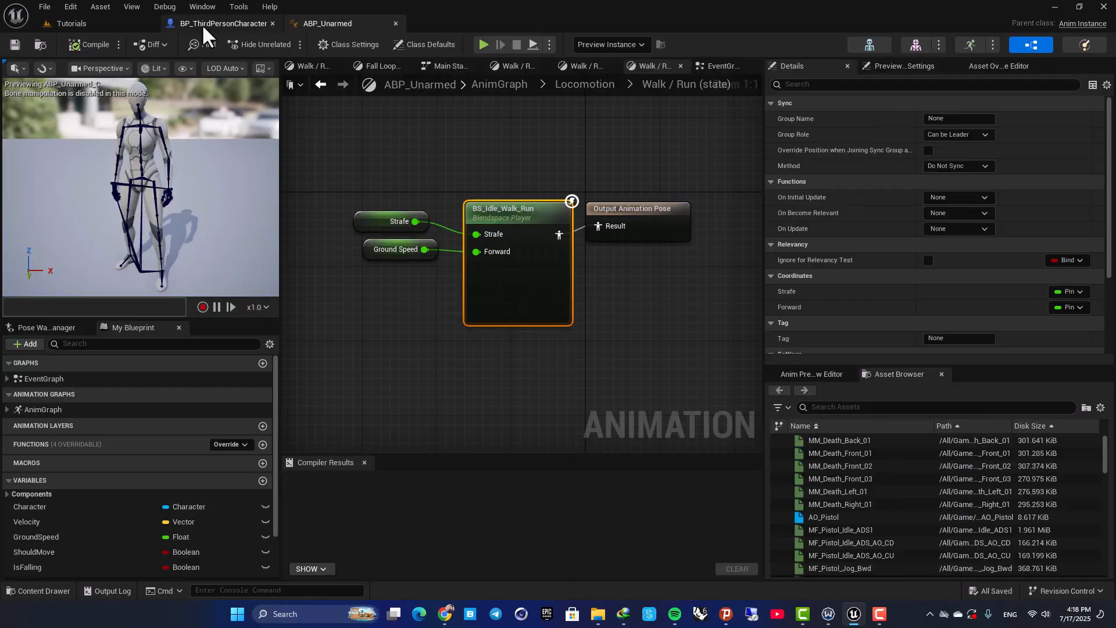
pyautogui.click(90, 24)
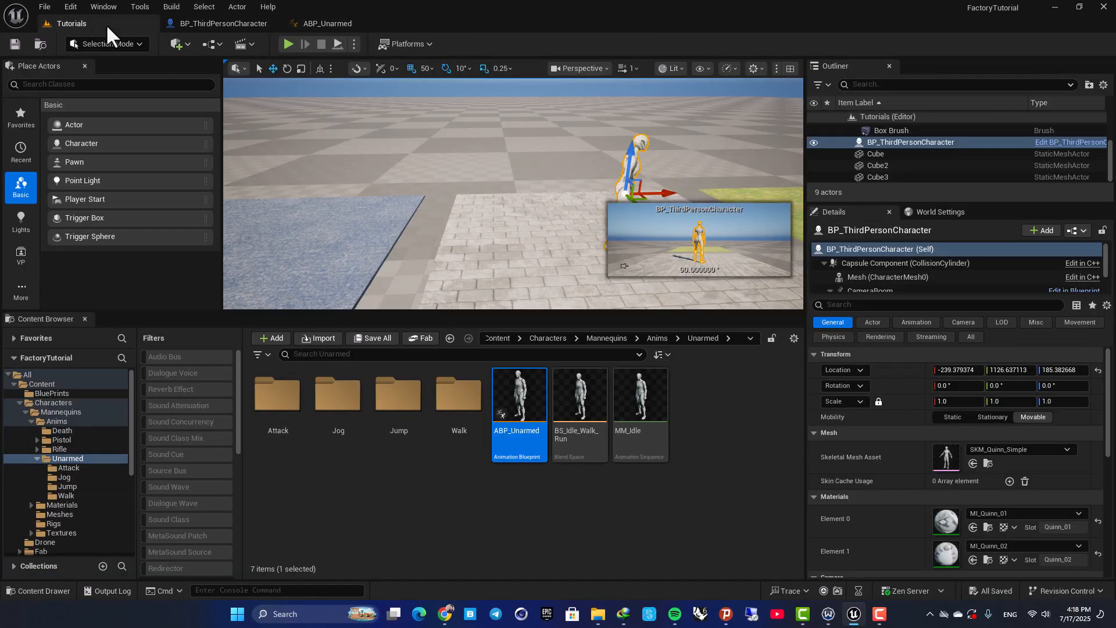
pyautogui.click(488, 549)
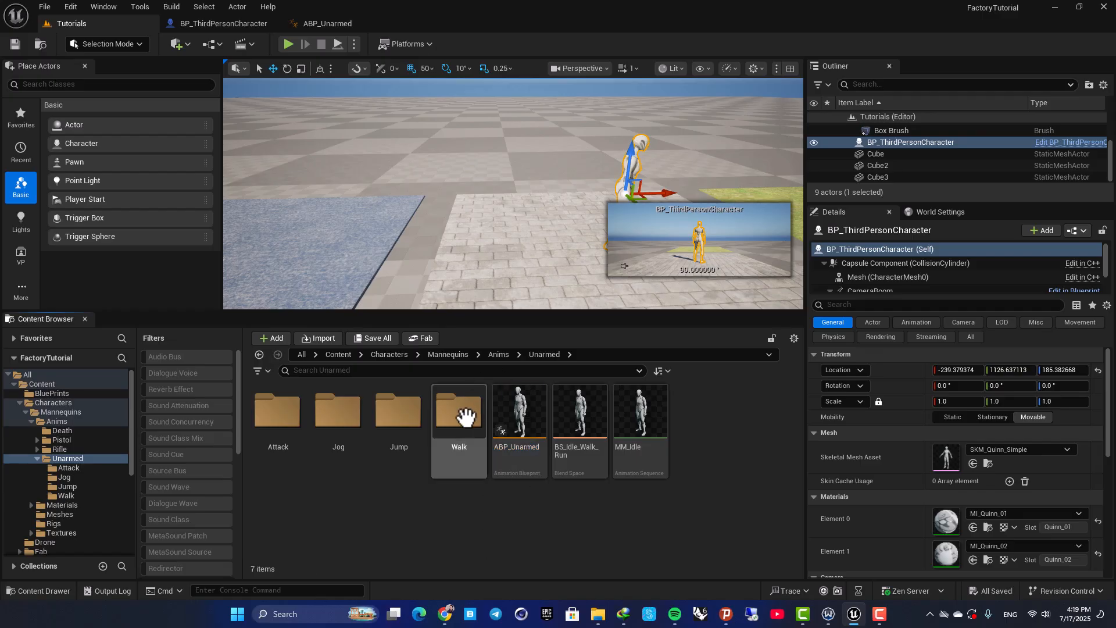
pyautogui.doubleClick(339, 409)
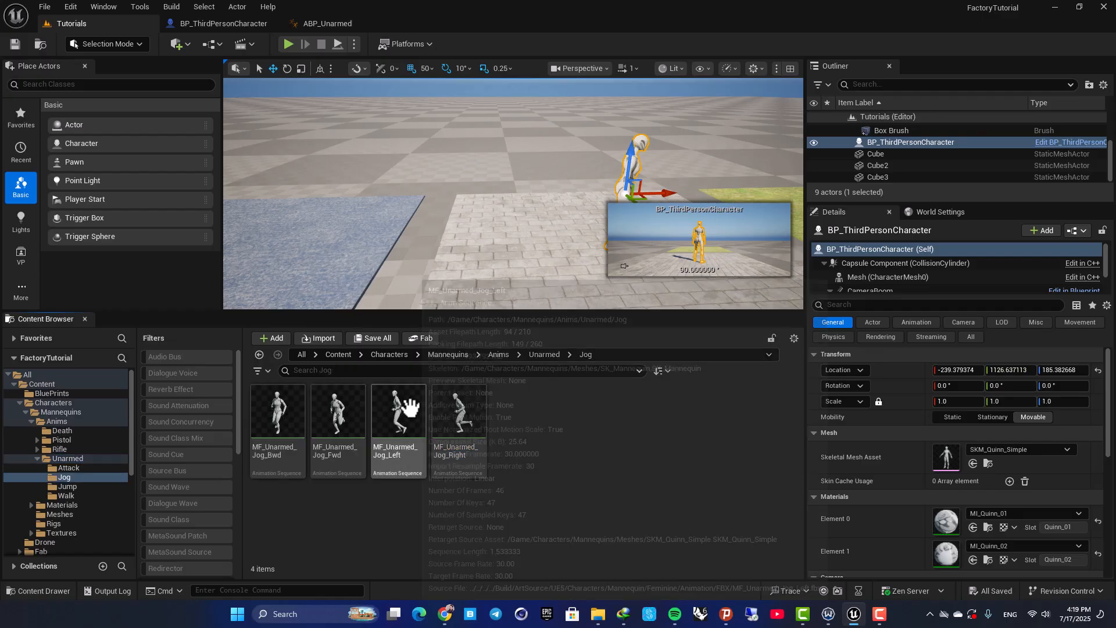
pyautogui.click(346, 404)
pyautogui.doubleClick(361, 413)
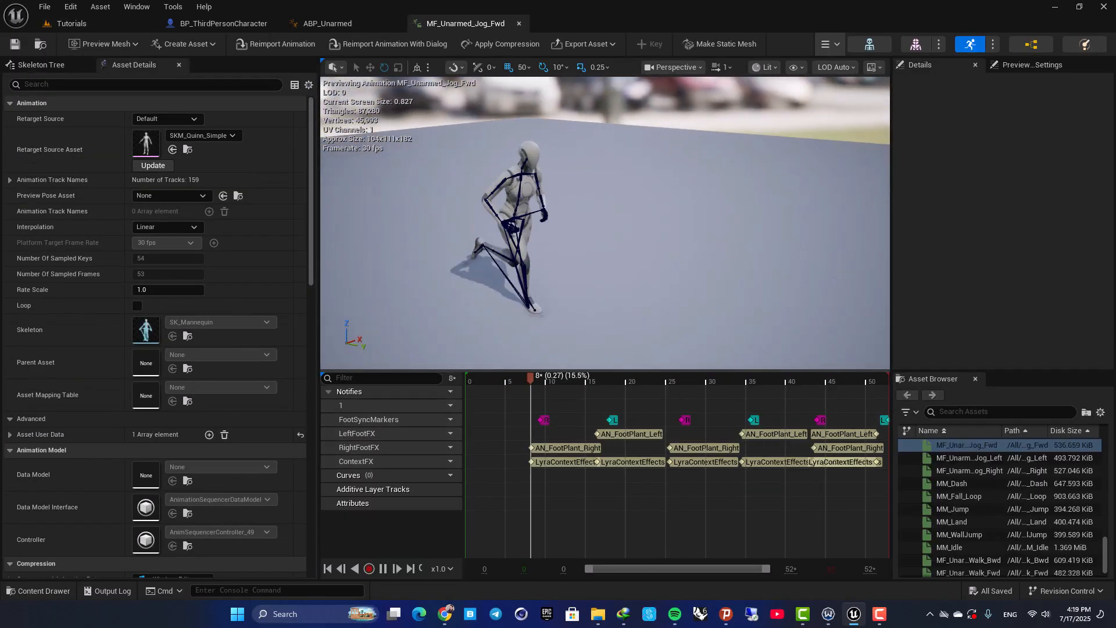
# Pause the forward jog animation and scrub through it to examine the right and left foot contacts at about frames 8 and 16
pyautogui.moveTo(617, 302); pyautogui.dragTo(646, 278, button='right')
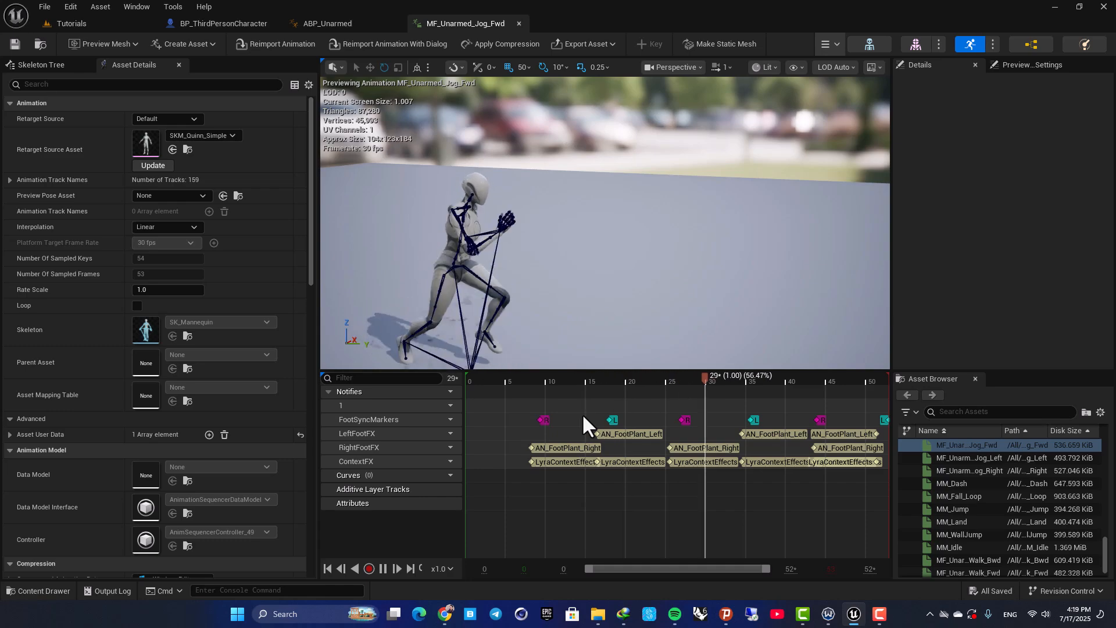
pyautogui.click(555, 448)
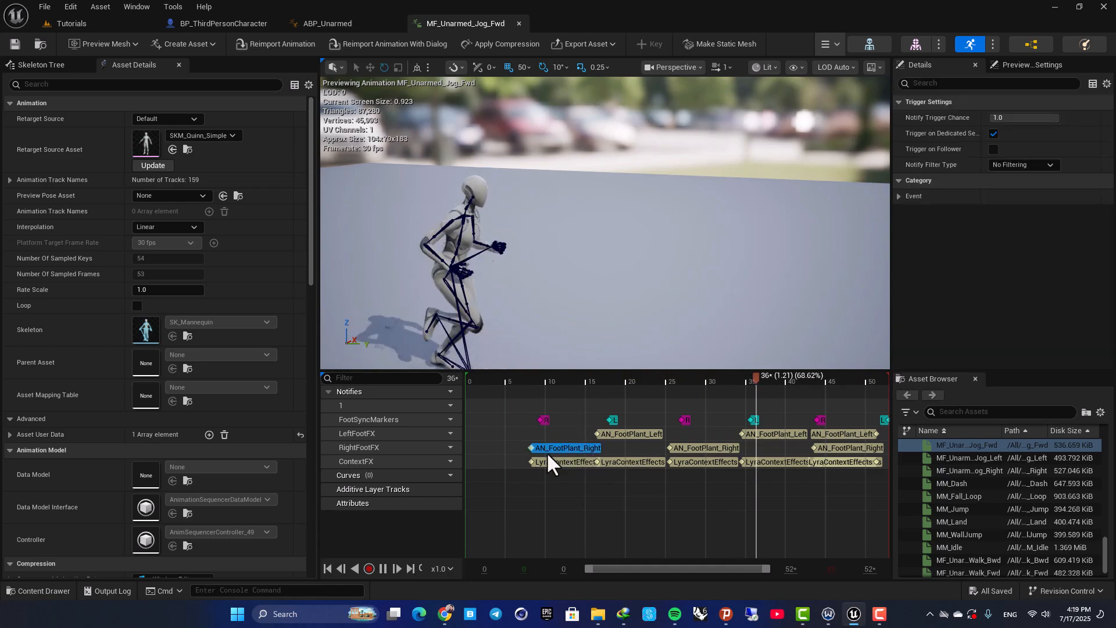
pyautogui.click(511, 390)
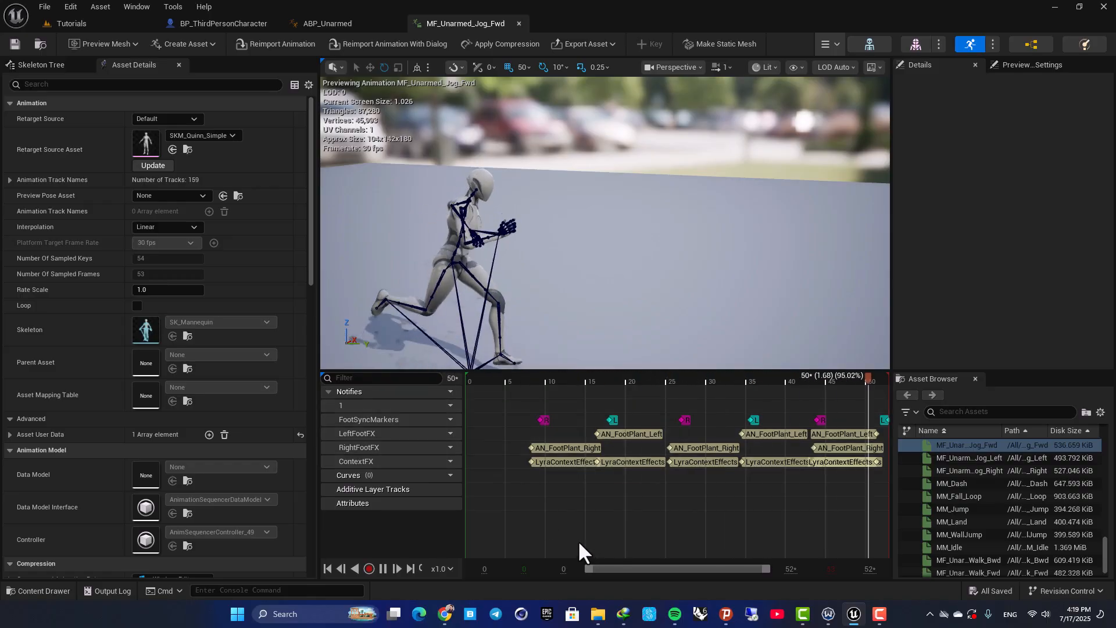
pyautogui.press('space')
pyautogui.moveTo(515, 376); pyautogui.dragTo(462, 376)
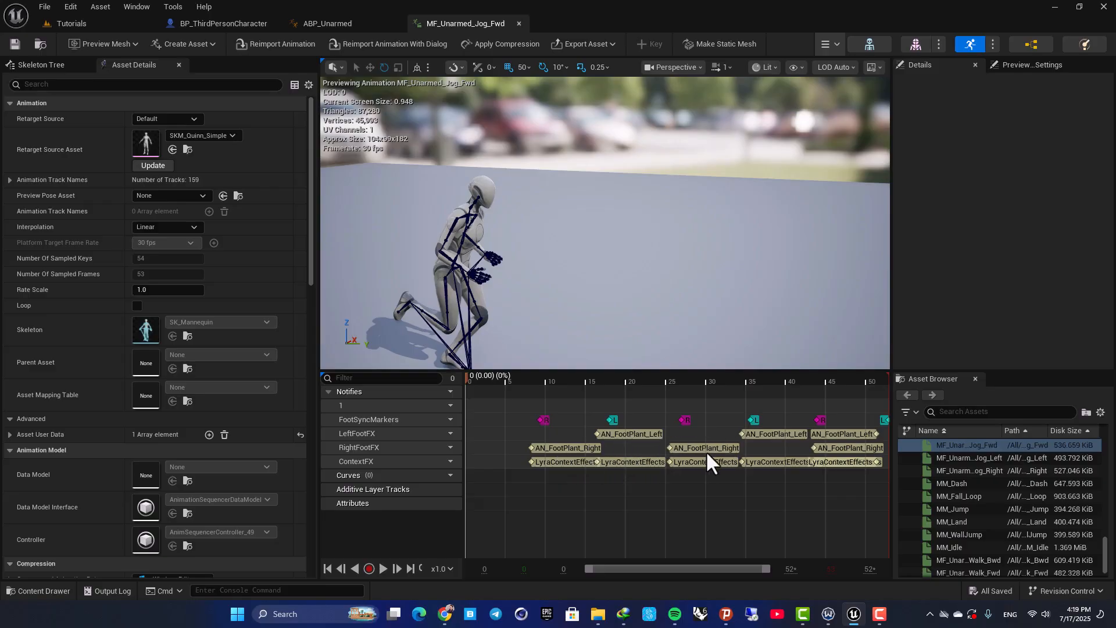
pyautogui.moveTo(467, 378); pyautogui.dragTo(532, 377)
pyautogui.moveTo(522, 356); pyautogui.dragTo(487, 378, button='right')
pyautogui.moveTo(558, 244); pyautogui.dragTo(572, 244, button='right')
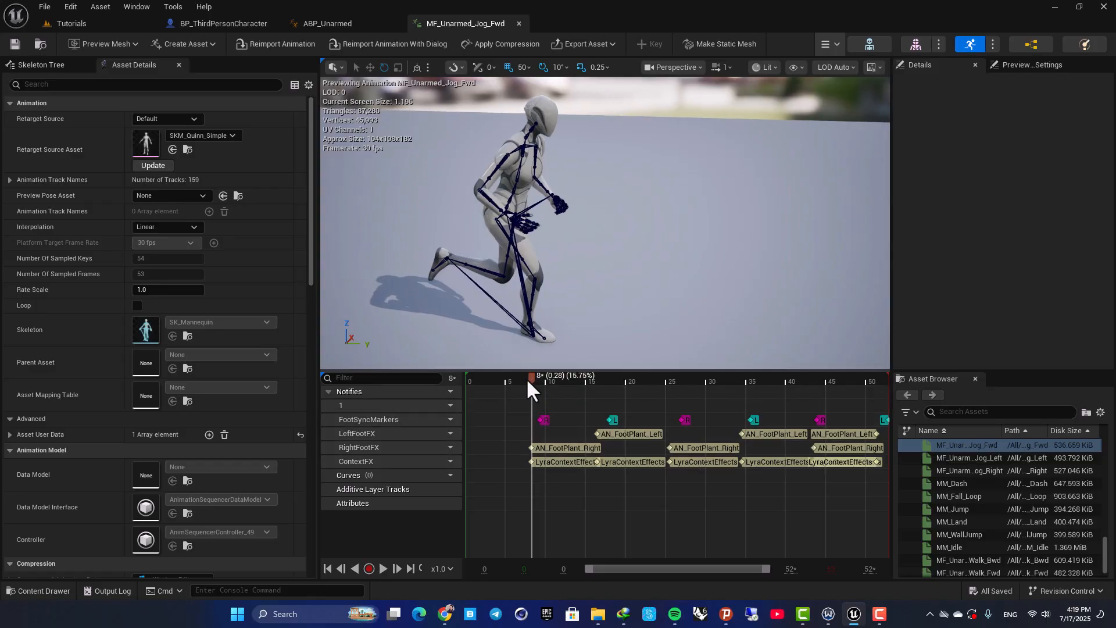
pyautogui.moveTo(532, 378); pyautogui.dragTo(592, 383)
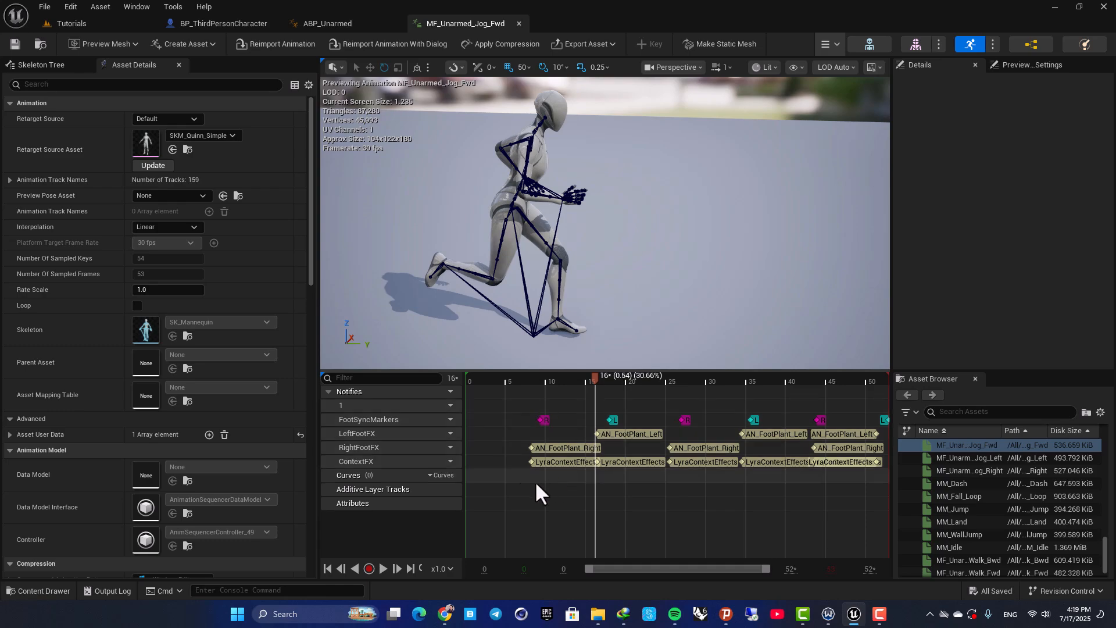
# Add a new notify track to the MF_Unarmed_Jog_Fwd animation
pyautogui.click(449, 388)
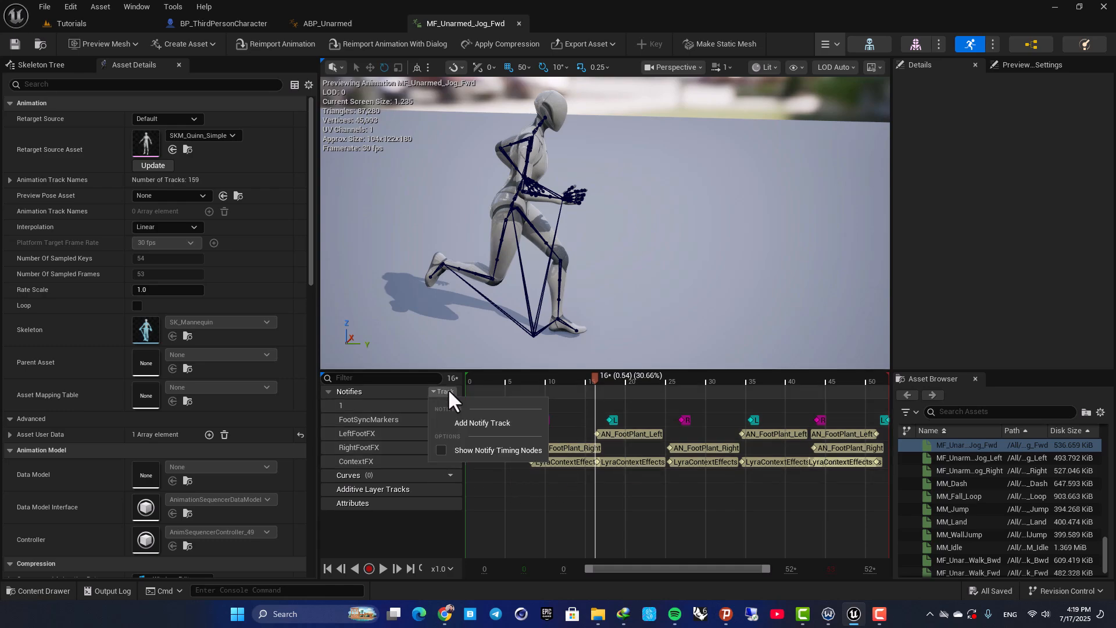
pyautogui.click(466, 421)
pyautogui.click(483, 477)
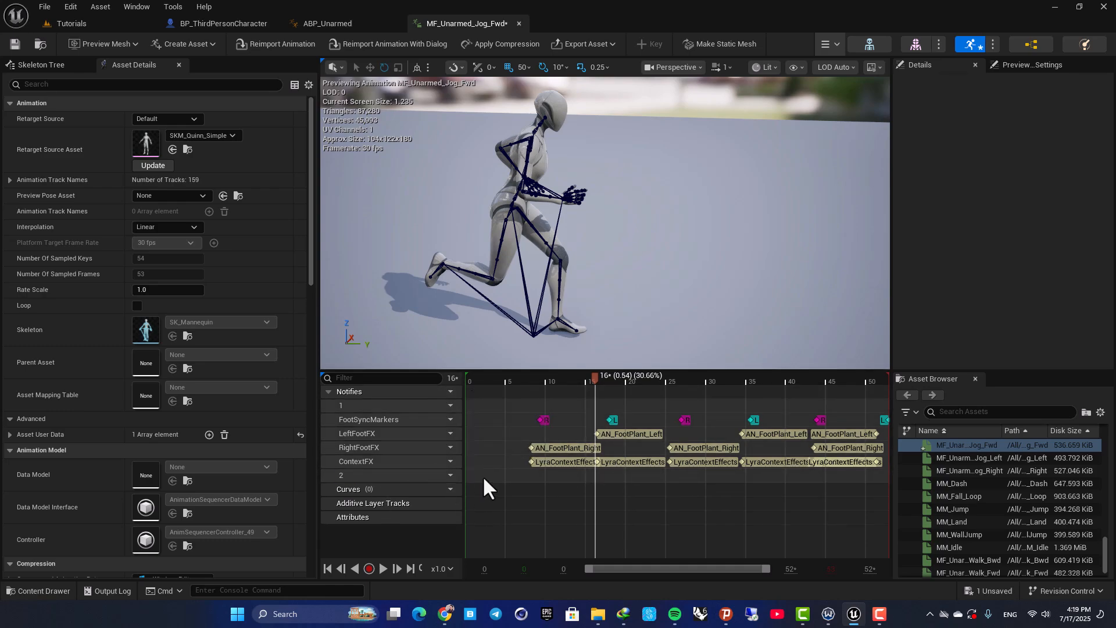
# Add a new notify named Footstep to the new track and place it at the right foot's contact, about frame 7
pyautogui.rightClick(515, 478)
pyautogui.moveTo(537, 501)
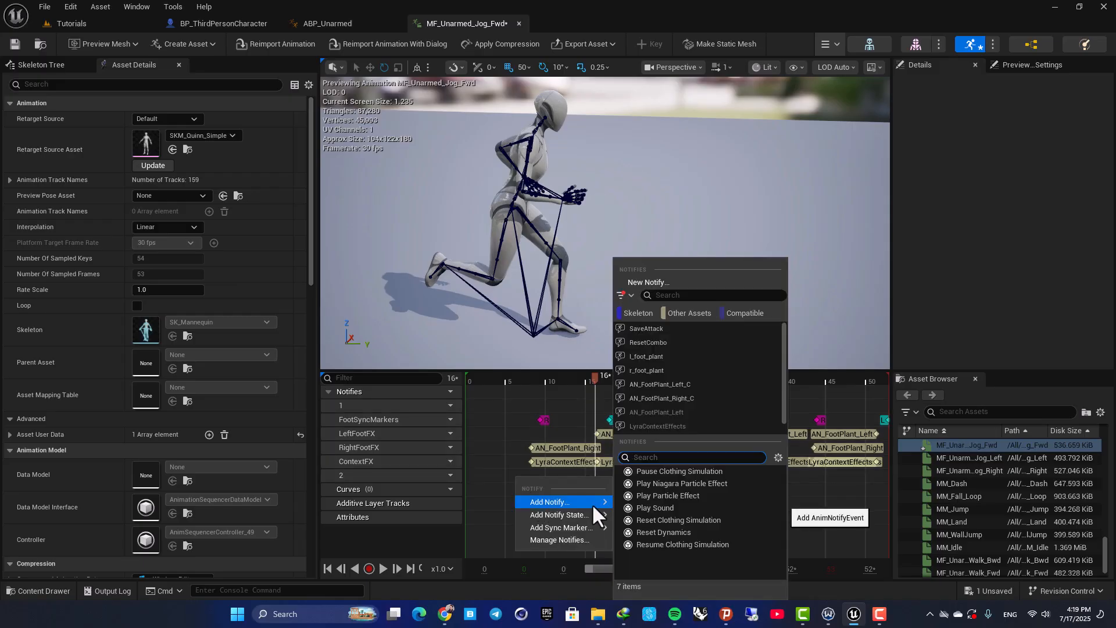
pyautogui.click(638, 284)
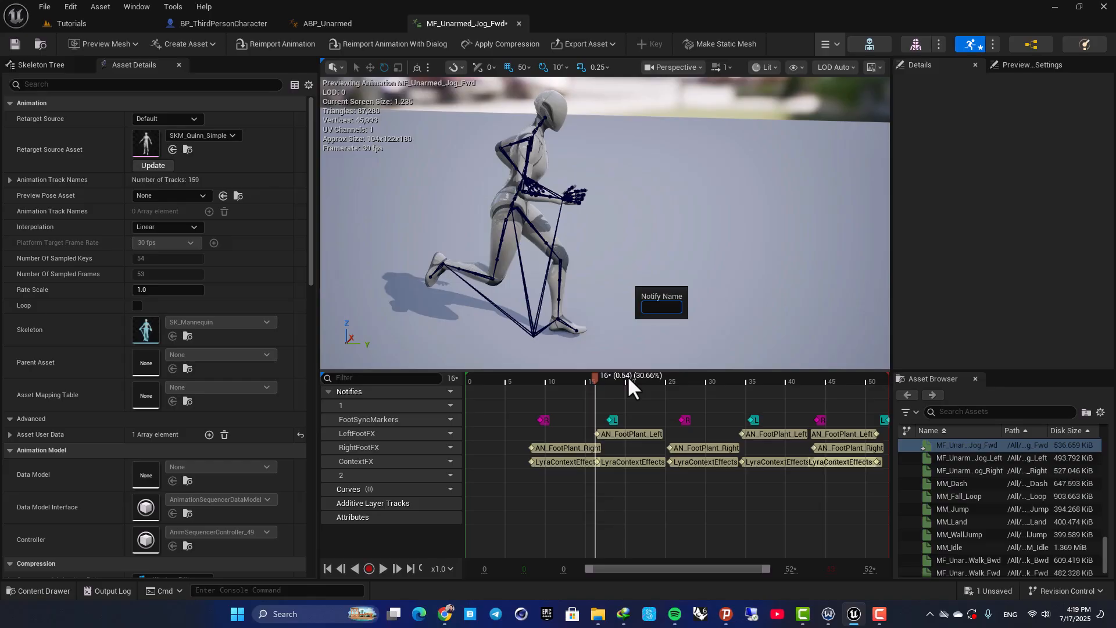
pyautogui.write('Footstep')
pyautogui.press('Return')
pyautogui.moveTo(542, 475); pyautogui.dragTo(559, 474)
pyautogui.moveTo(596, 379); pyautogui.dragTo(522, 382)
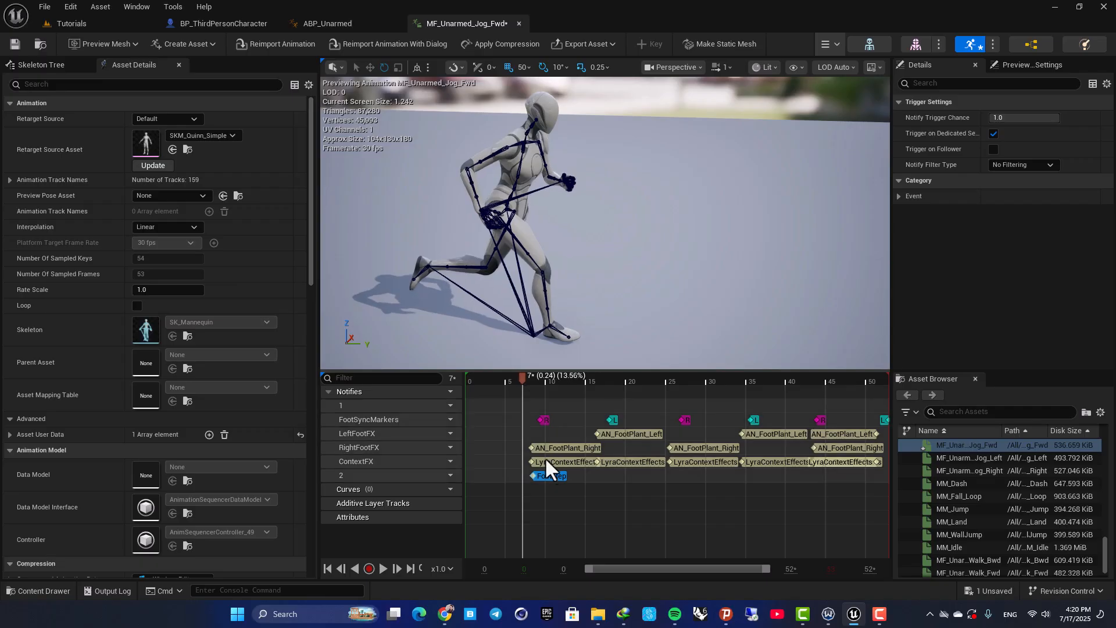
pyautogui.moveTo(532, 473); pyautogui.dragTo(531, 473)
# Paste a copy of the Footstep notify on the same track and place it at about frame 15
pyautogui.hotkey('ctrl', 'v')
pyautogui.moveTo(547, 406); pyautogui.dragTo(611, 469)
pyautogui.moveTo(525, 379); pyautogui.dragTo(563, 379)
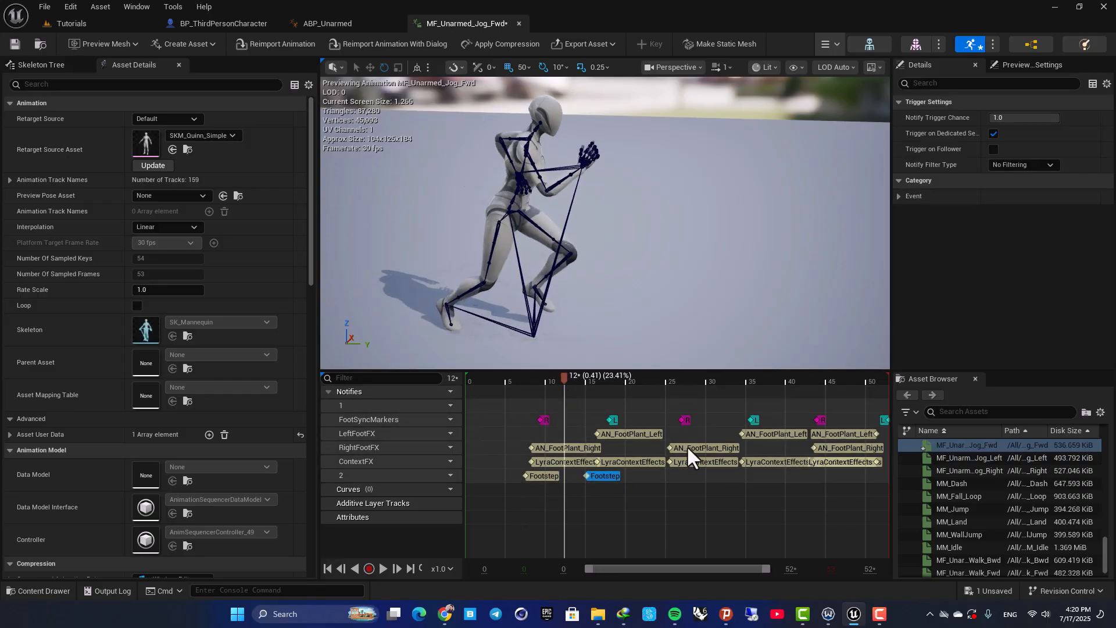
# Delete both Footstep notifies and check the existing AN_FootPlant_Right notify against the right foot's contact
pyautogui.press('Delete')
pyautogui.click(555, 474)
pyautogui.press('Delete')
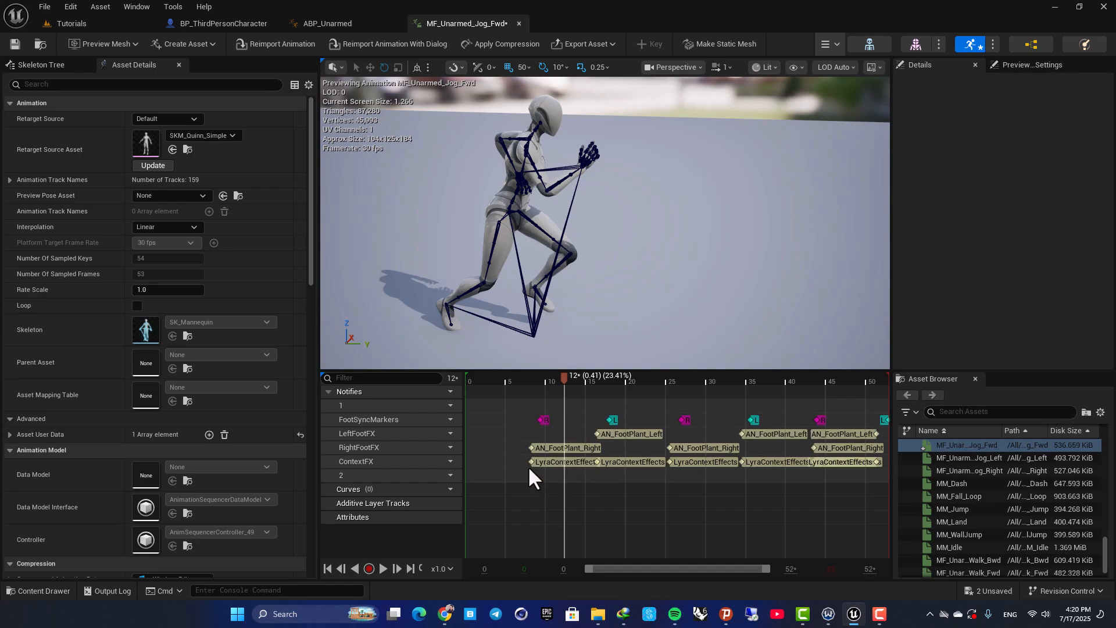
pyautogui.moveTo(564, 379); pyautogui.dragTo(515, 382)
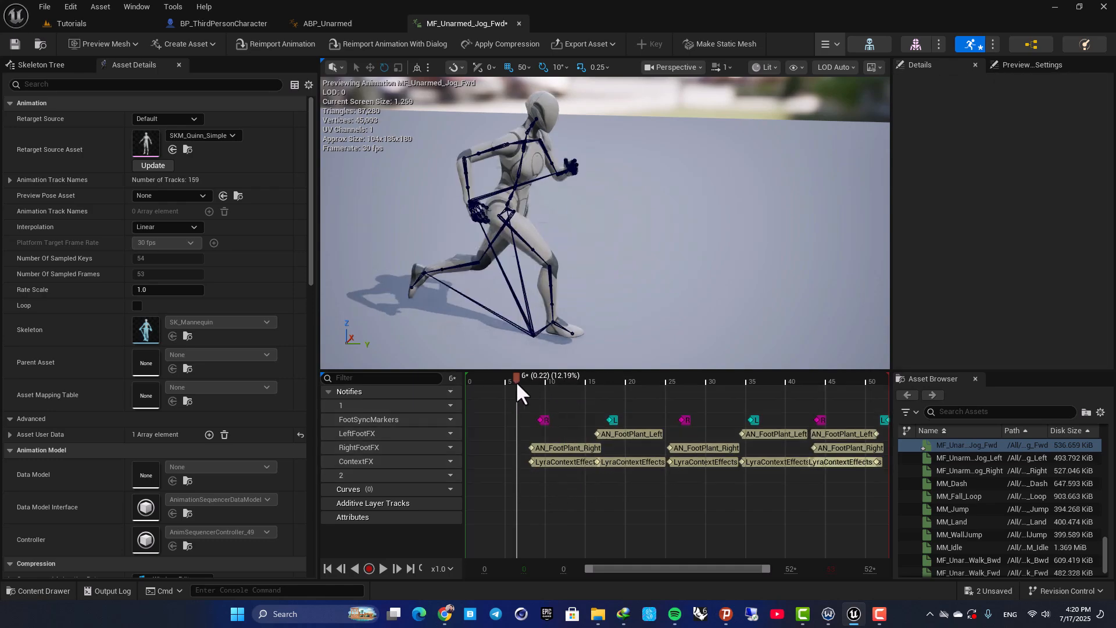
pyautogui.click(558, 449)
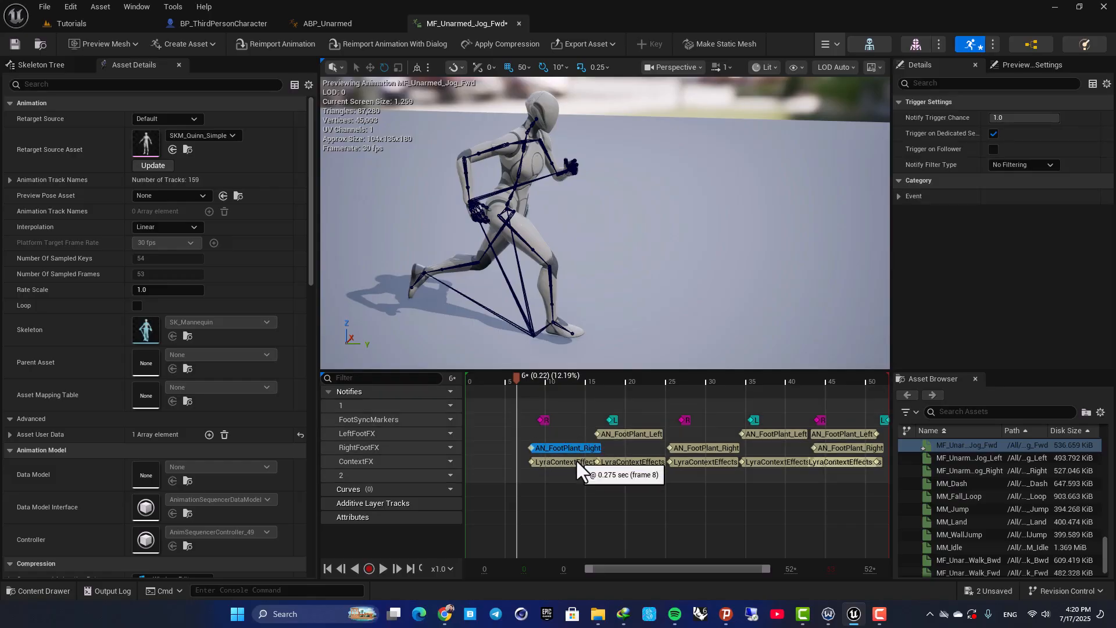
# Add an AnimNotify_AN_FootPlant_Left event to an empty area of ABP_Unarmed's EventGraph
pyautogui.click(344, 23)
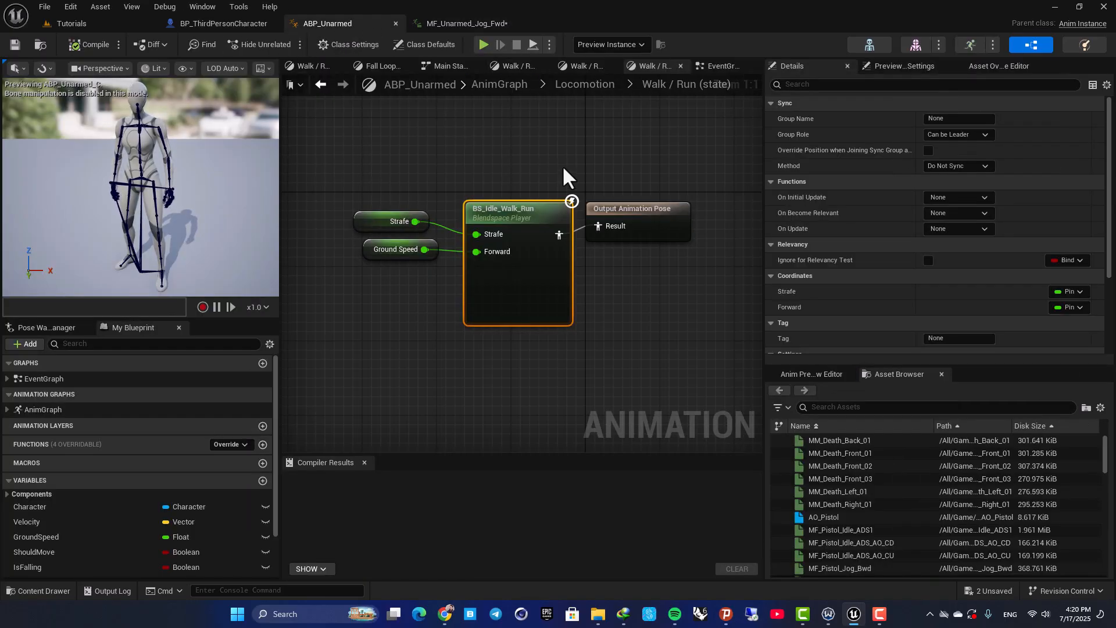
pyautogui.click(718, 67)
pyautogui.moveTo(420, 428); pyautogui.dragTo(491, 277, button='right')
pyautogui.scroll(2, 481, 260)
pyautogui.rightClick(473, 251)
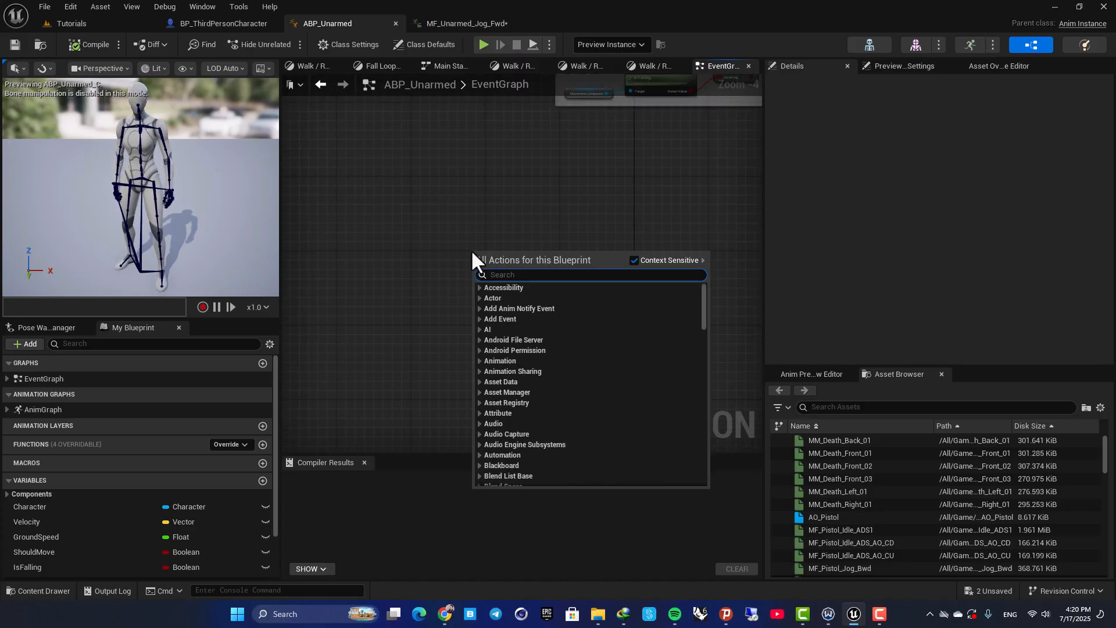
pyautogui.write('footplan')
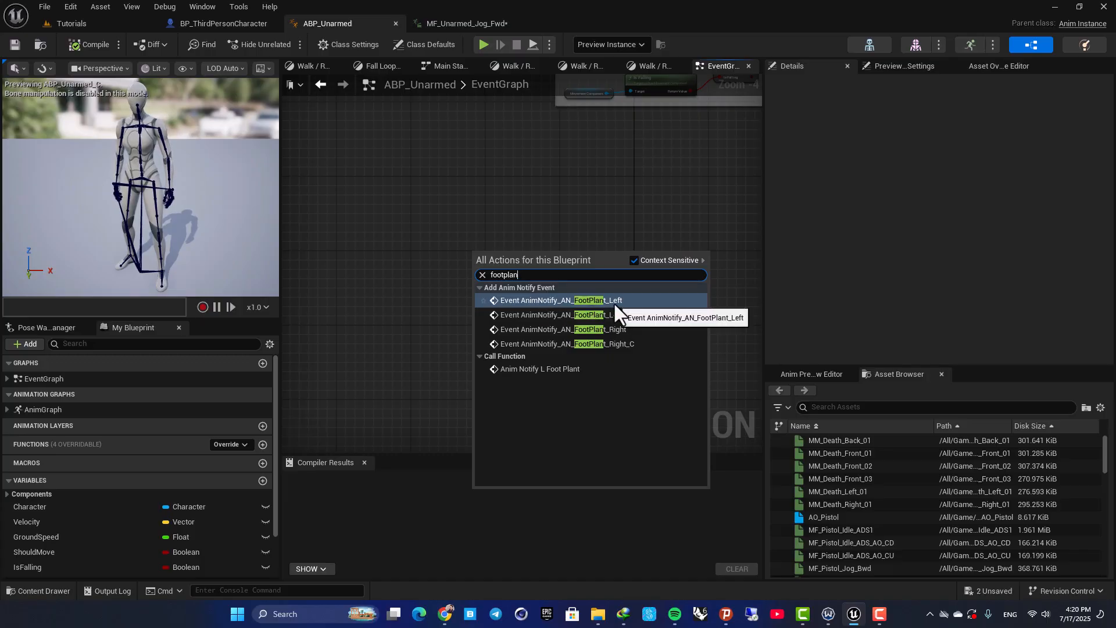
pyautogui.press('Return')
# Add an AnimNotify_AN_FootPlant_Right event and align it directly below the AN_FootPlant_Left event
pyautogui.rightClick(506, 287)
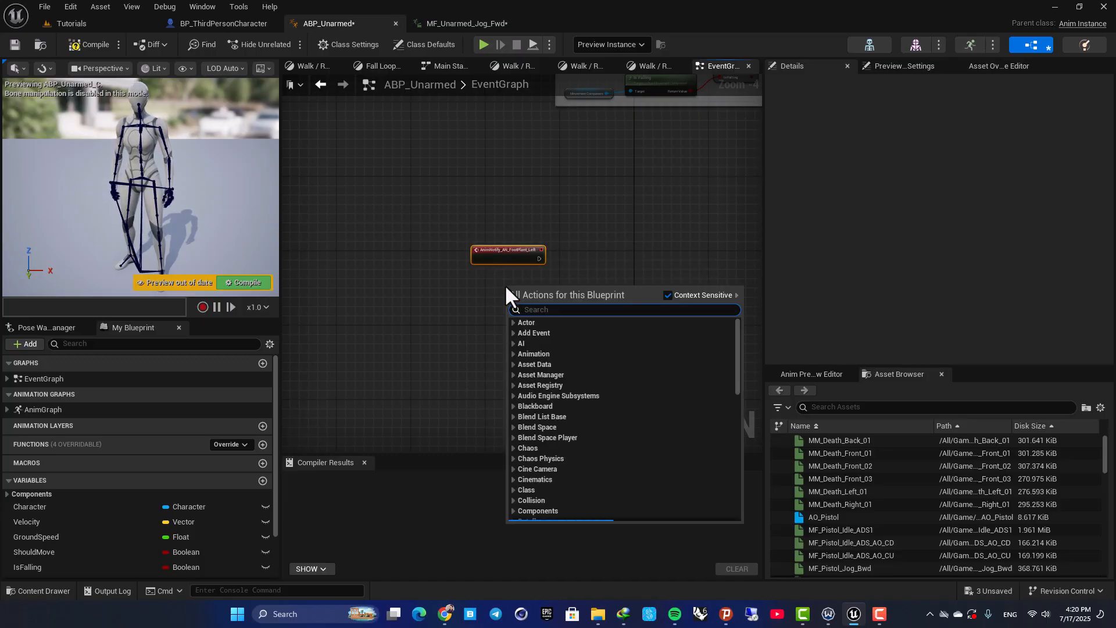
pyautogui.write('footplant')
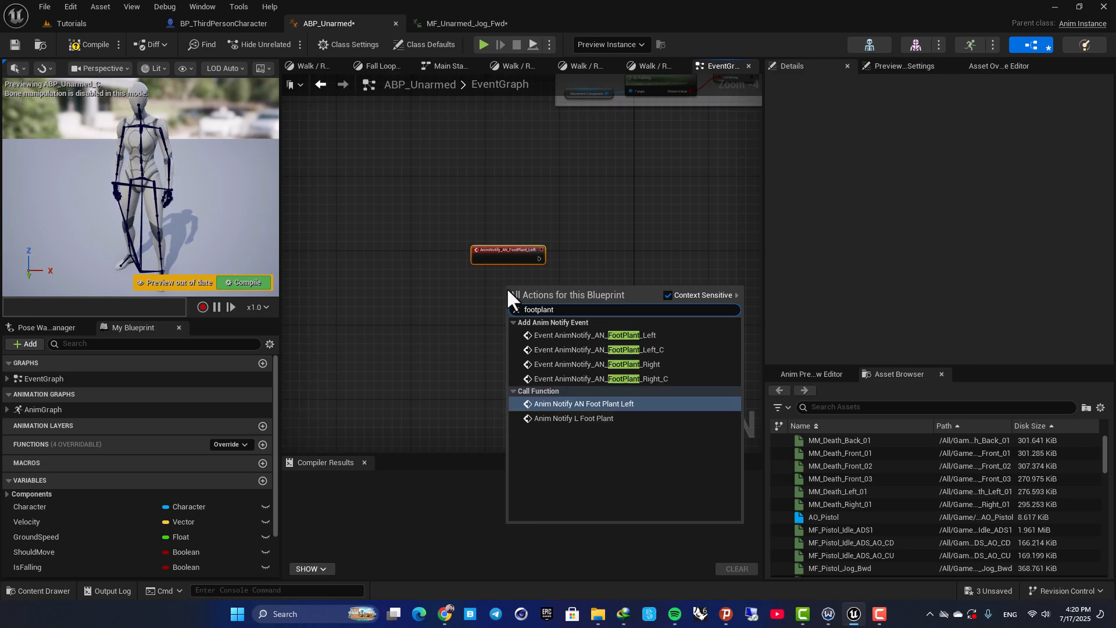
pyautogui.click(536, 364)
pyautogui.moveTo(536, 362); pyautogui.dragTo(558, 281)
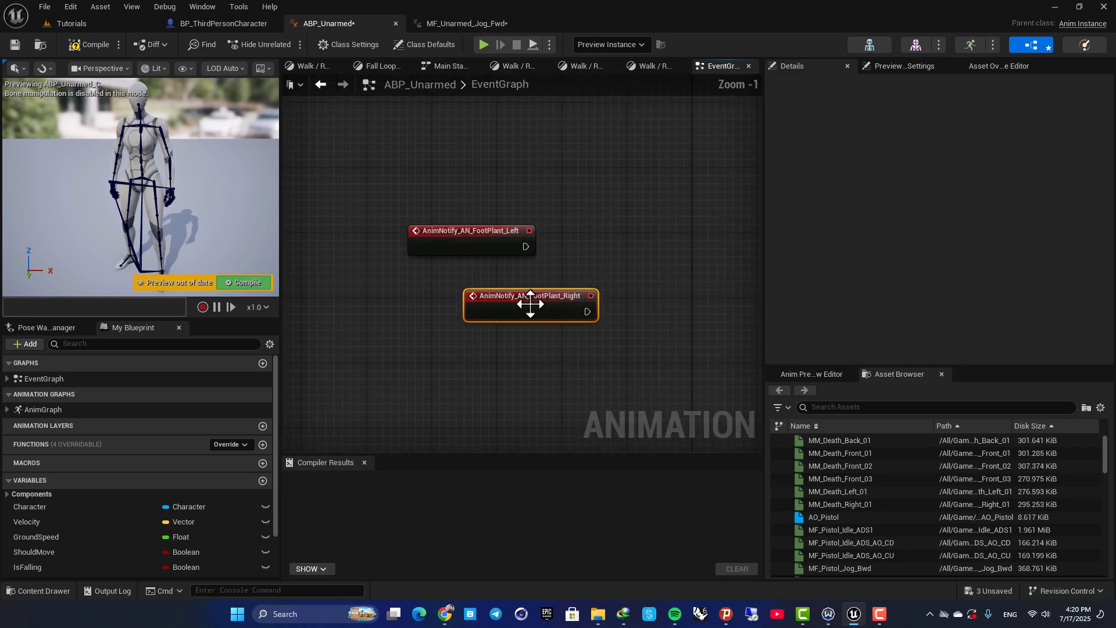
pyautogui.moveTo(531, 295); pyautogui.dragTo(474, 298)
pyautogui.click(559, 176)
# Add a Print String node and run it from both the left and right foot plant events
pyautogui.moveTo(528, 243); pyautogui.dragTo(650, 252)
pyautogui.press('Return')
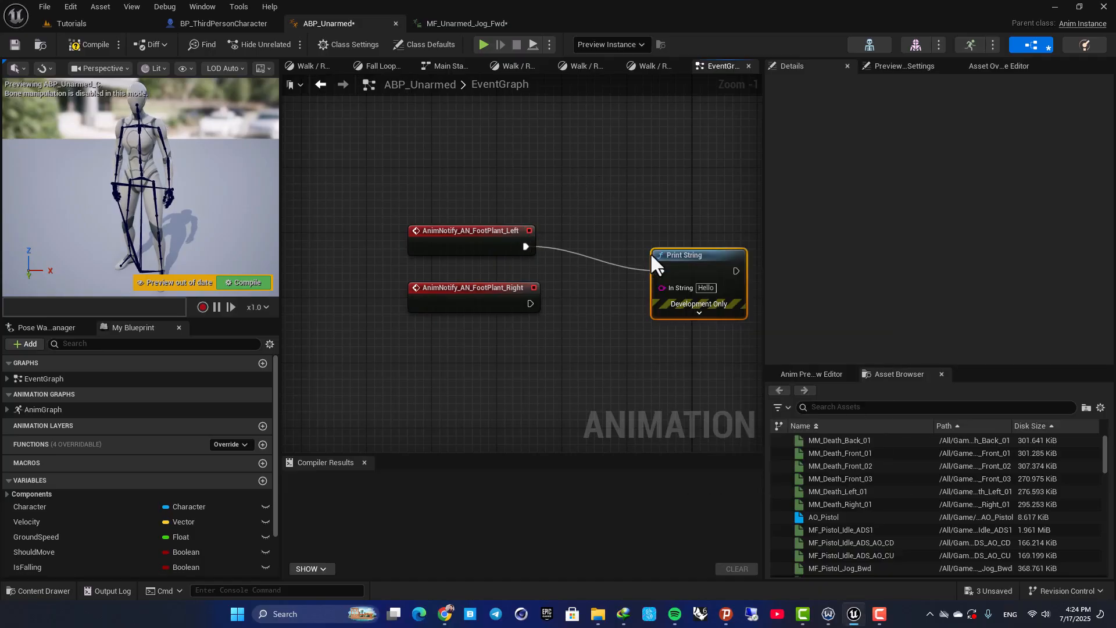
pyautogui.moveTo(530, 302); pyautogui.dragTo(660, 285)
pyautogui.click(588, 218)
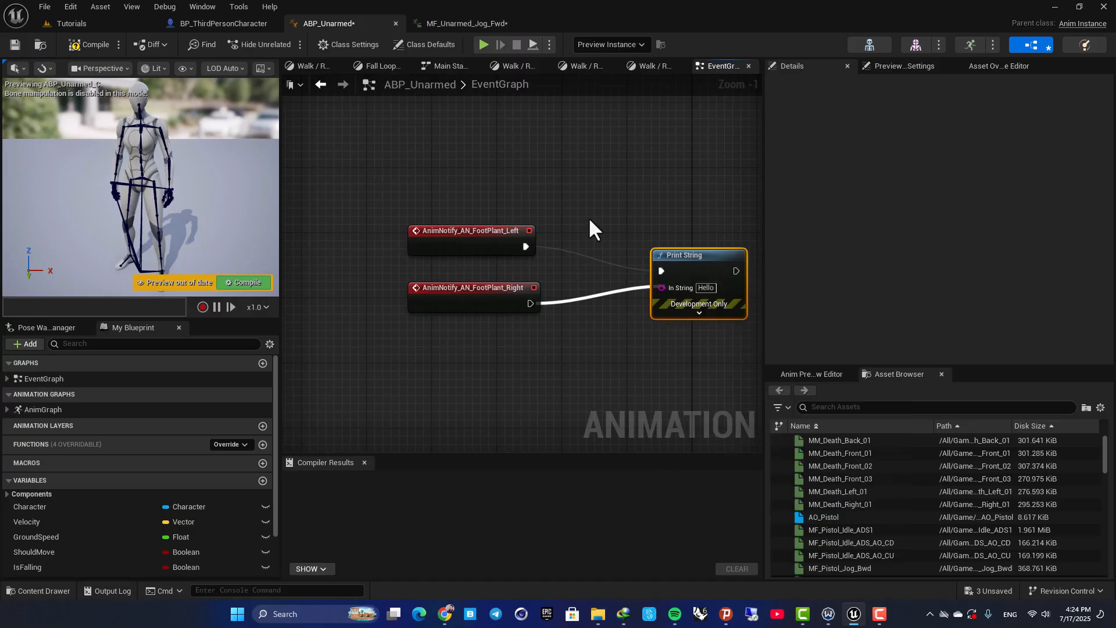
pyautogui.moveTo(529, 304); pyautogui.dragTo(680, 273)
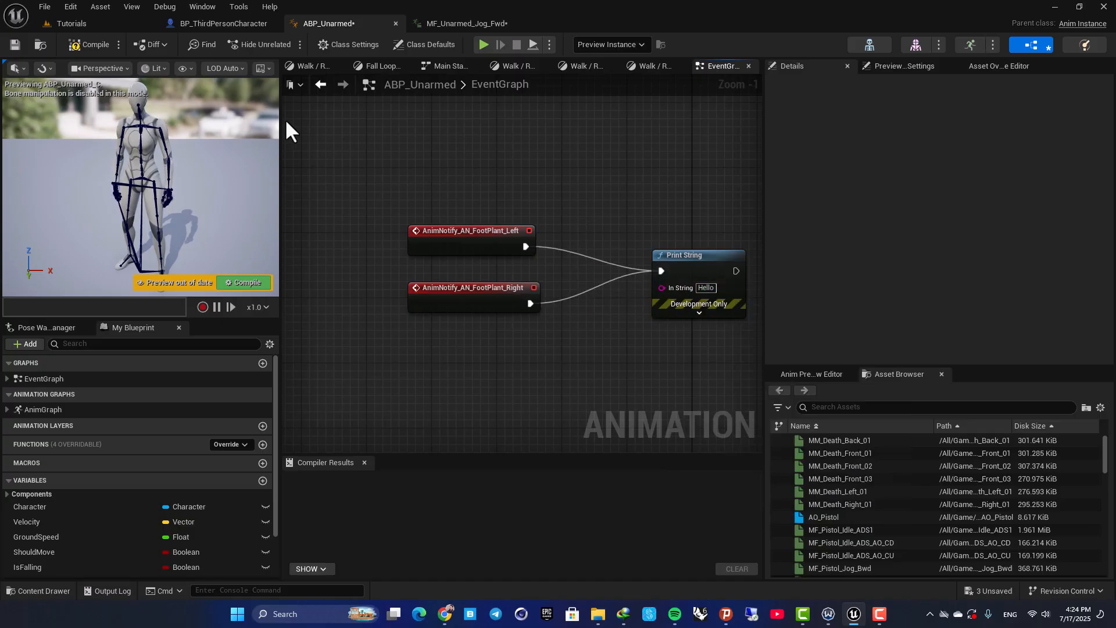
# Compile ABP_Unarmed and play the Tutorials level, running the character around to test the foot plant events
pyautogui.click(79, 45)
pyautogui.click(86, 24)
pyautogui.click(292, 43)
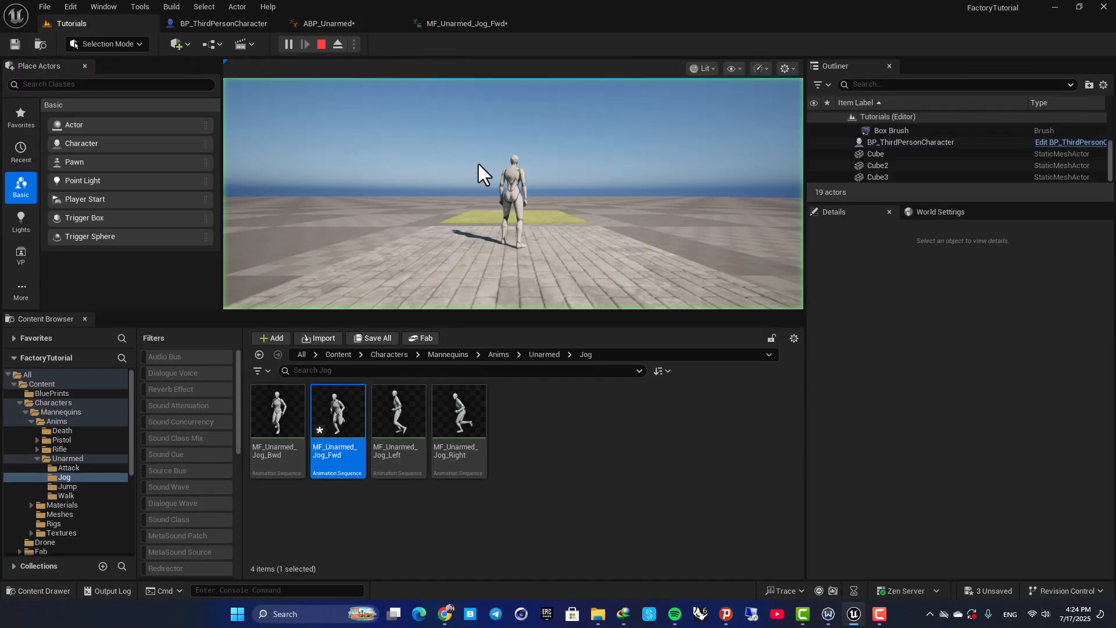
pyautogui.press('w')
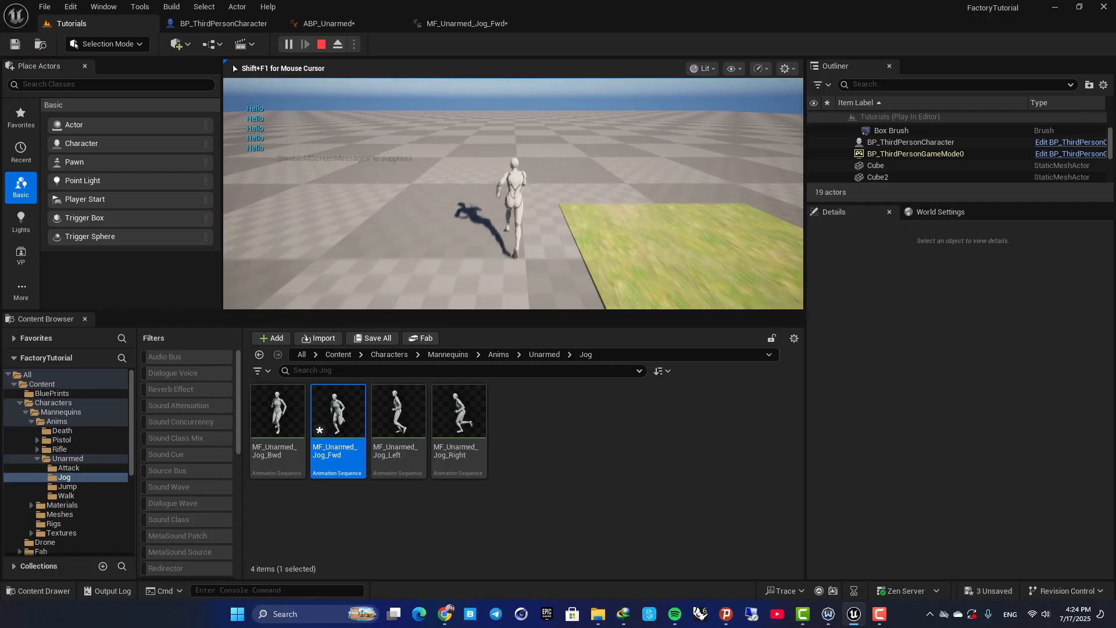
pyautogui.press('w')
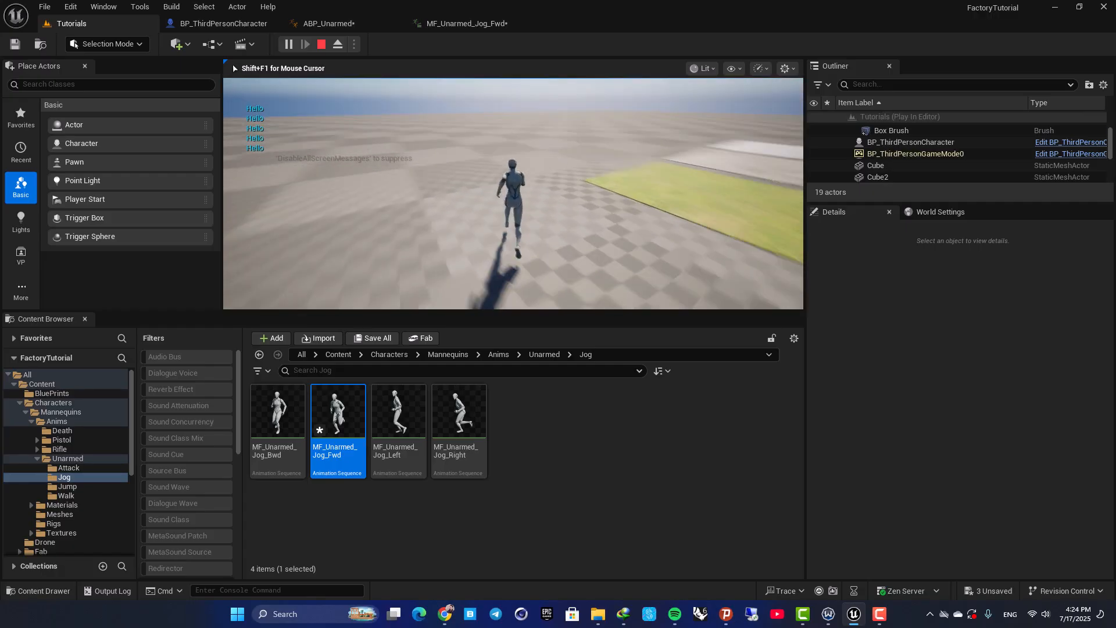
pyautogui.press('w')
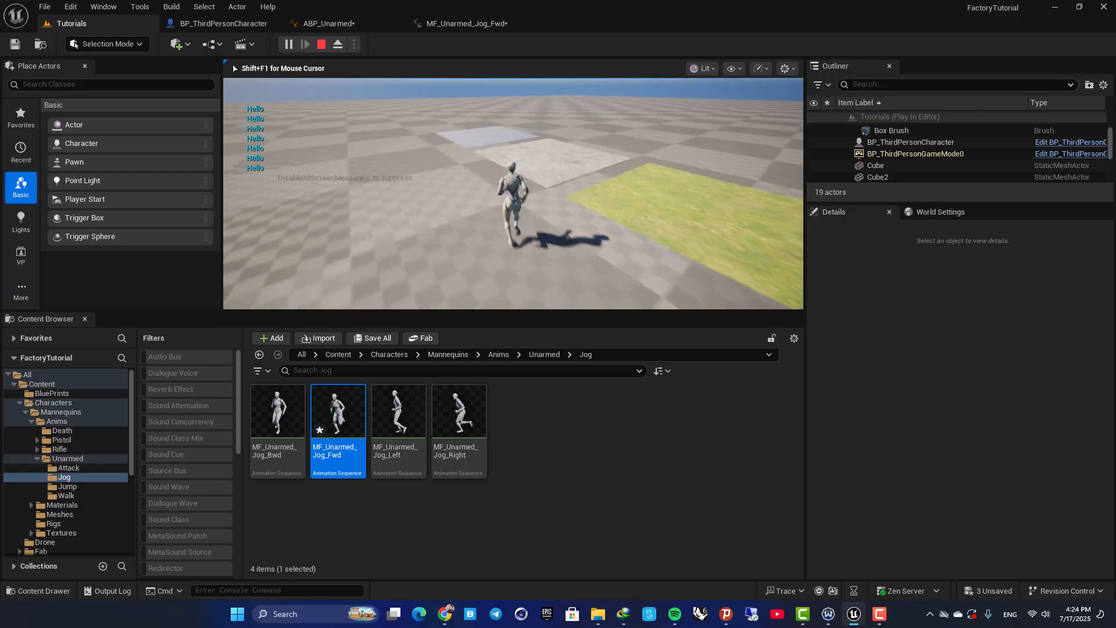
pyautogui.press('Escape')
# Delete the Print String test node from ABP_Unarmed's EventGraph
pyautogui.click(206, 25)
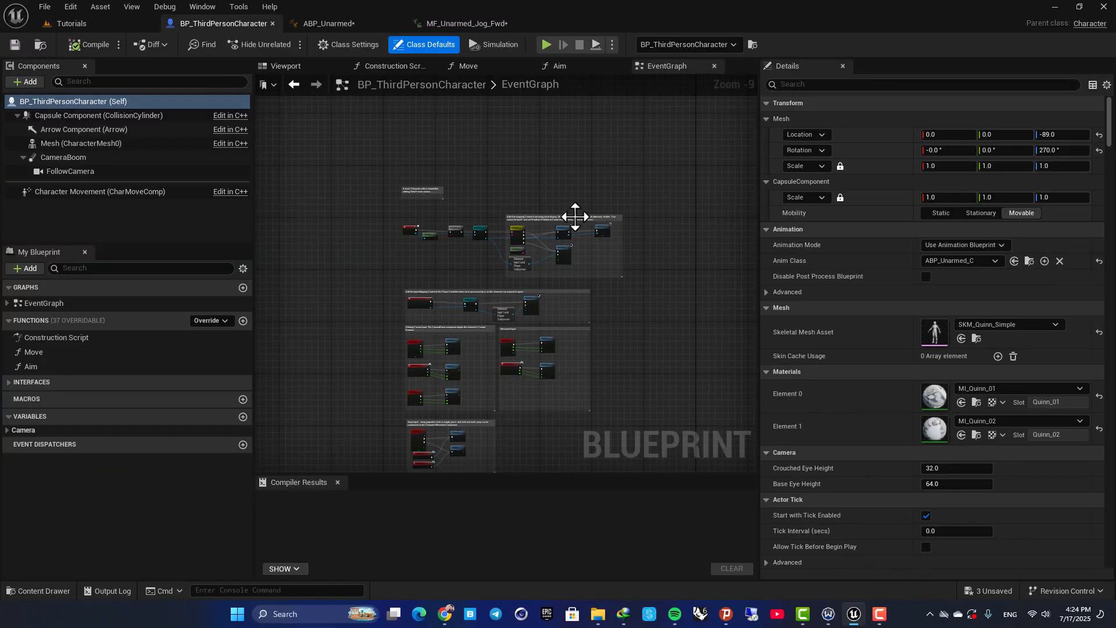
pyautogui.click(334, 25)
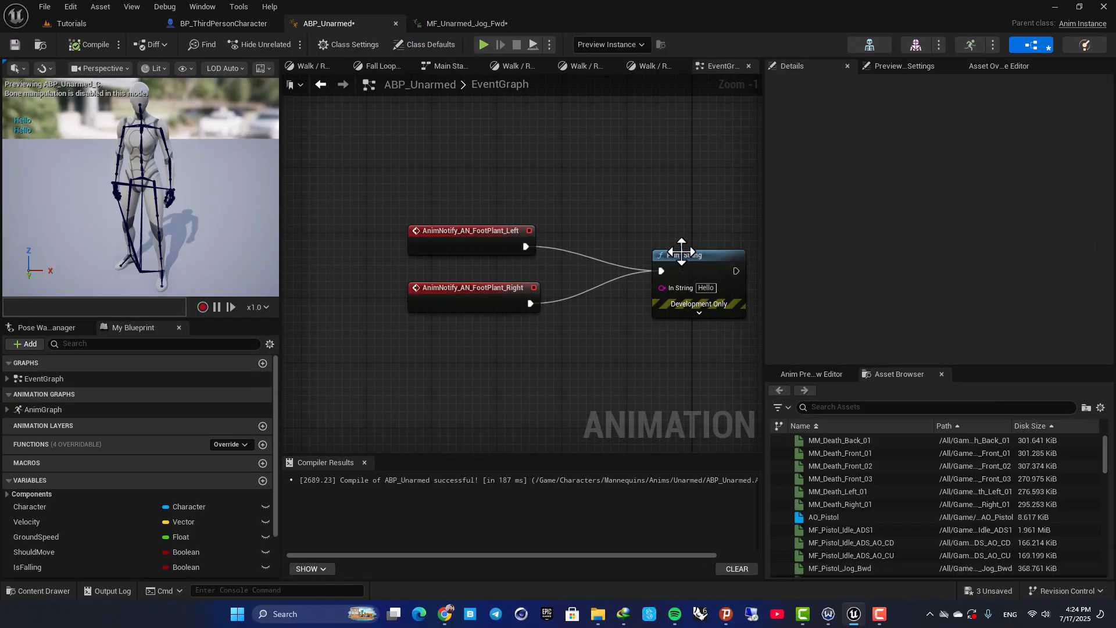
pyautogui.press('Delete')
pyautogui.click(128, 23)
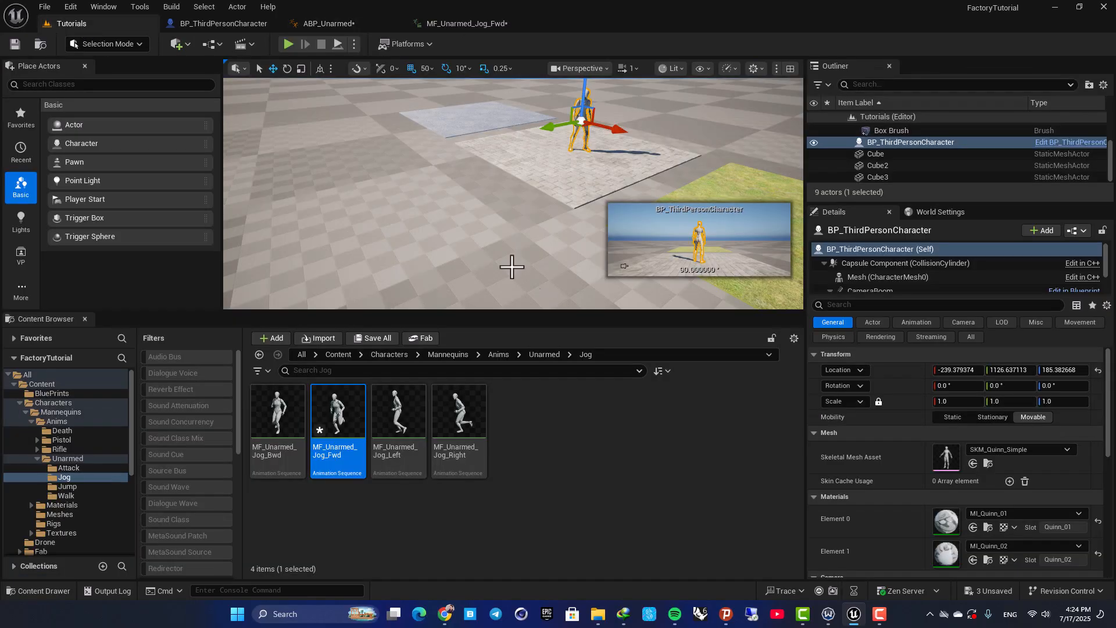
pyautogui.moveTo(497, 138); pyautogui.dragTo(512, 166, button='right')
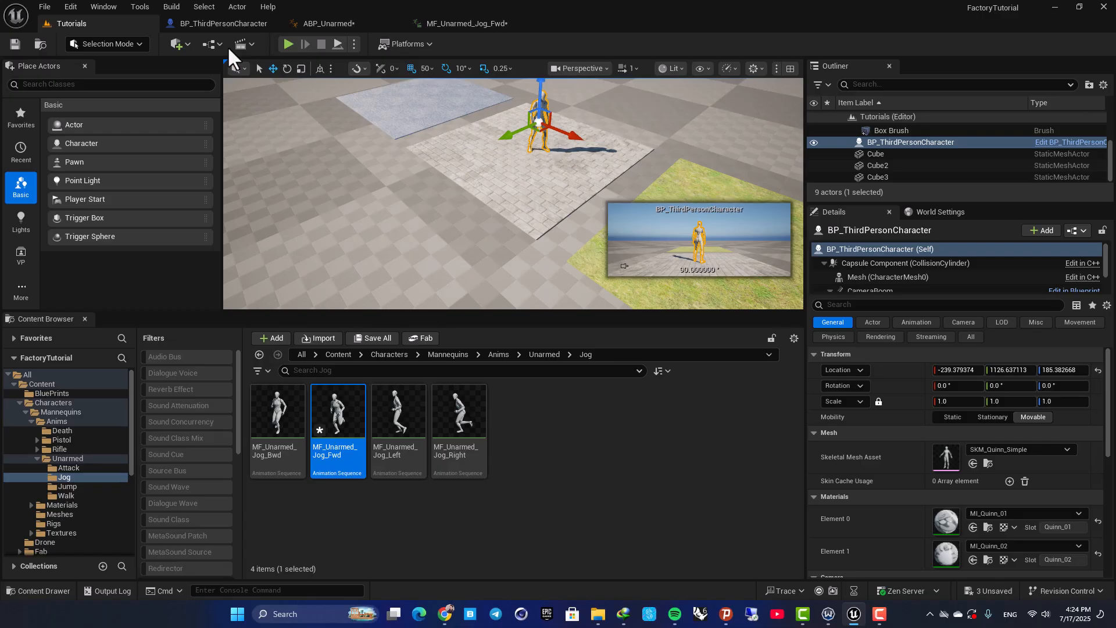
pyautogui.click(224, 23)
pyautogui.moveTo(599, 269); pyautogui.dragTo(535, 155, button='right')
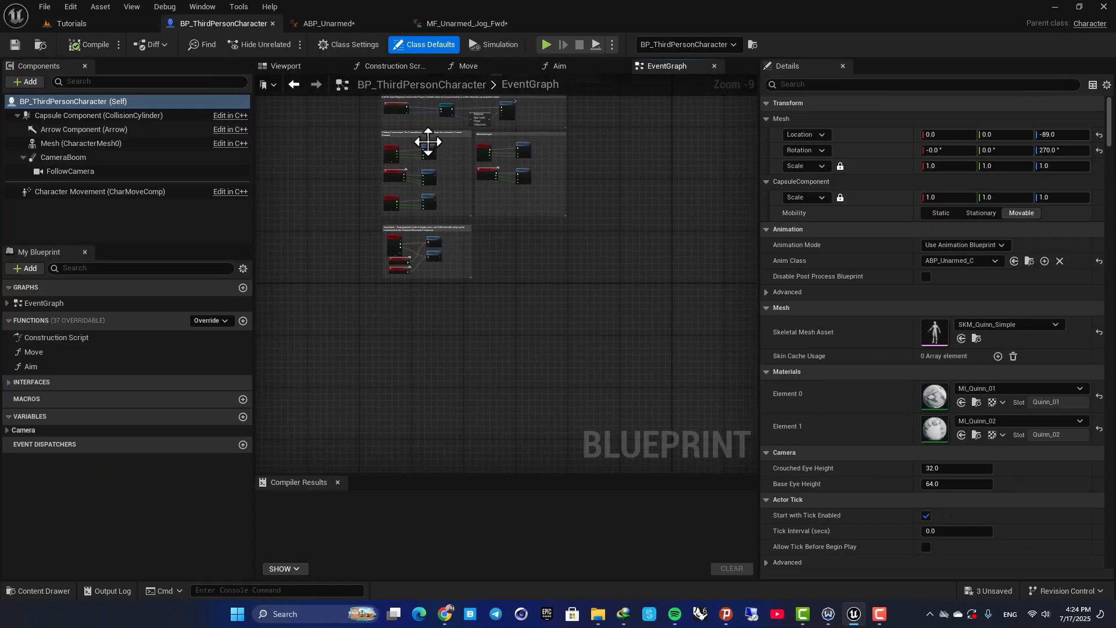
# Add a Line Trace By Channel node in ABP_Unarmed's EventGraph and run it from both the left and right foot plant events
pyautogui.click(311, 22)
pyautogui.moveTo(626, 270); pyautogui.dragTo(553, 299, button='right')
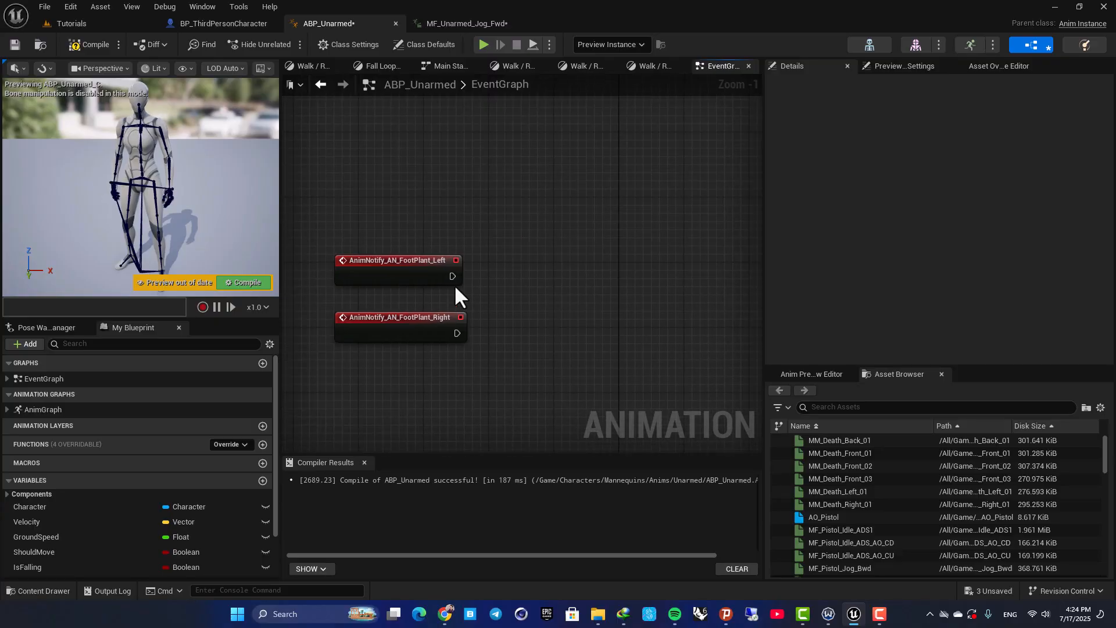
pyautogui.moveTo(592, 273); pyautogui.dragTo(685, 268)
pyautogui.write('line')
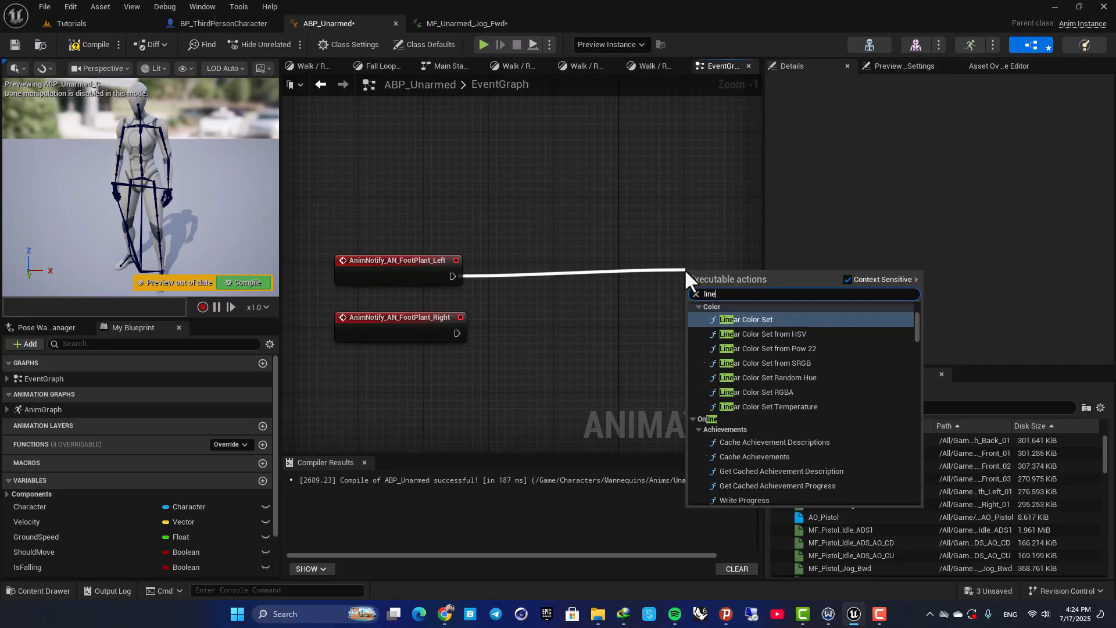
pyautogui.write(' trace by')
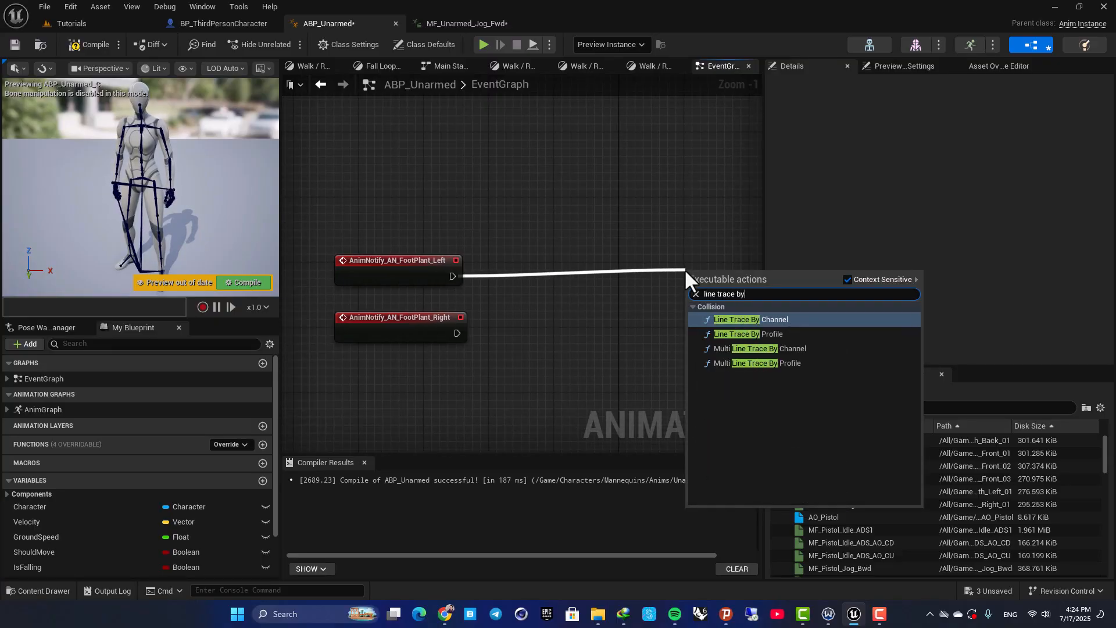
pyautogui.click(755, 319)
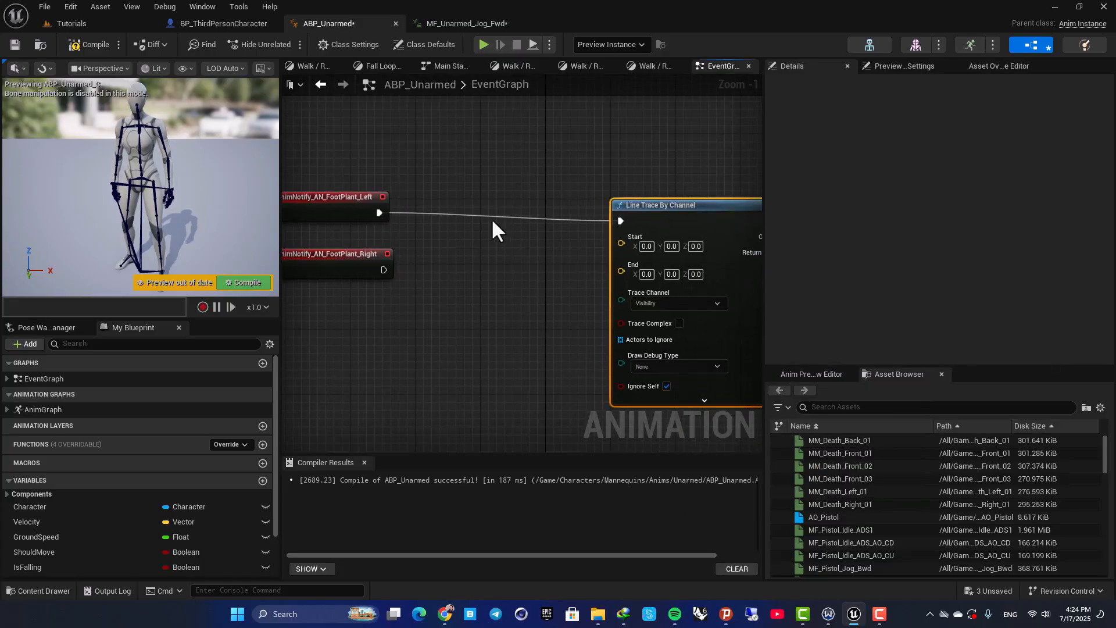
pyautogui.moveTo(382, 270); pyautogui.dragTo(617, 221)
# Examine the Line Trace By Channel node's inputs and the EventGraph's existing character reference and update logic
pyautogui.moveTo(399, 160); pyautogui.dragTo(543, 175, button='right')
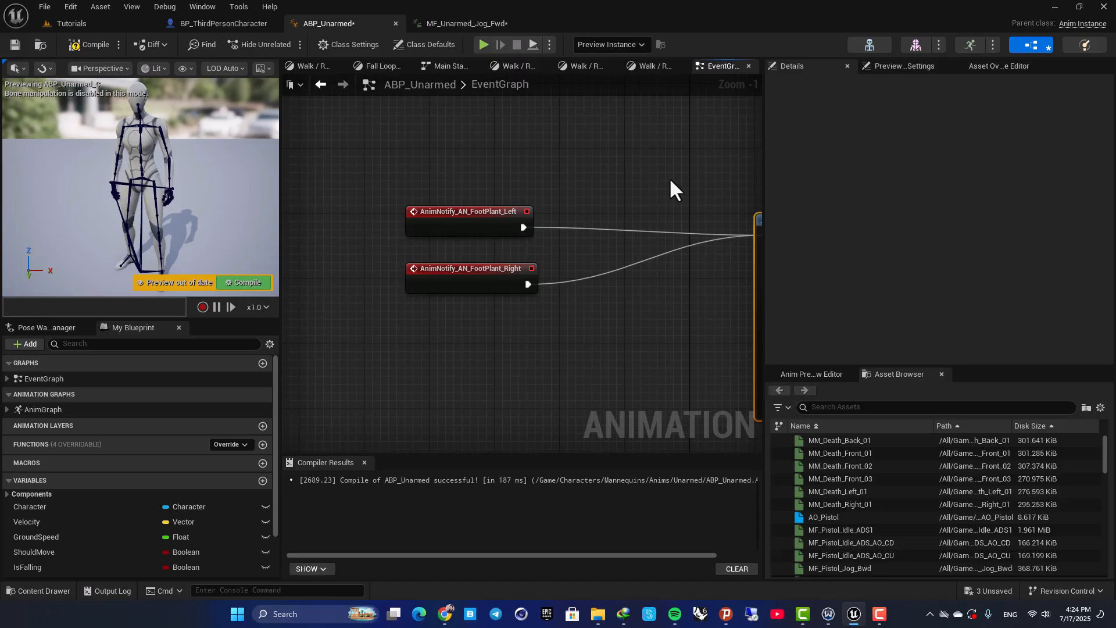
pyautogui.moveTo(668, 189); pyautogui.dragTo(393, 130, button='right')
pyautogui.moveTo(528, 180); pyautogui.dragTo(589, 178)
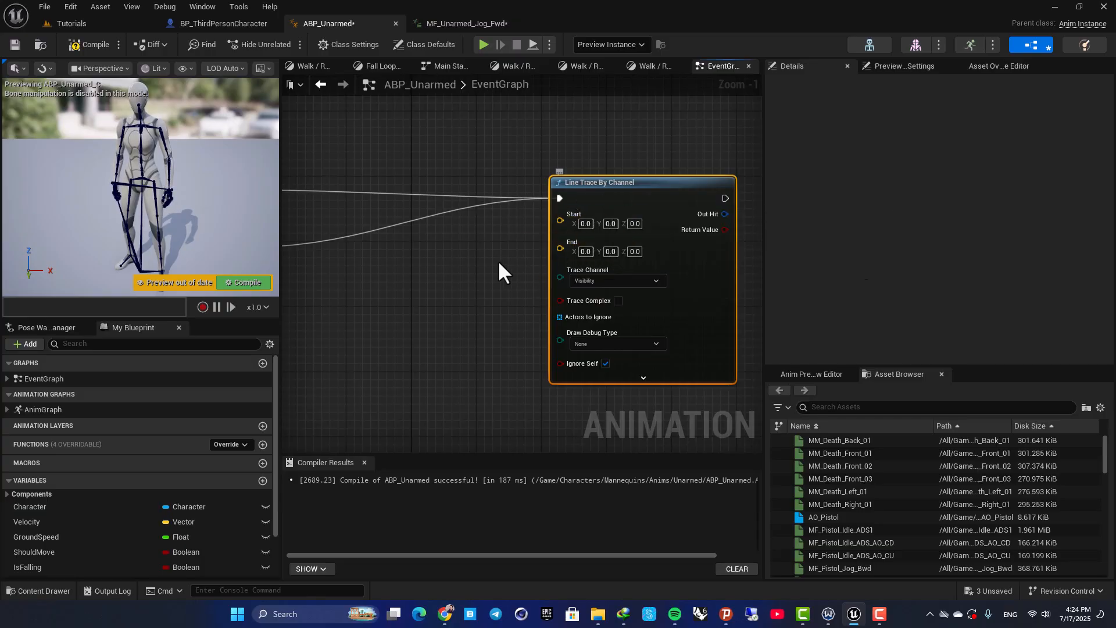
pyautogui.moveTo(494, 261)
pyautogui.mouseDown(button='right')
pyautogui.moveTo(589, 240)
pyautogui.moveTo(598, 221)
pyautogui.mouseUp(button='right')
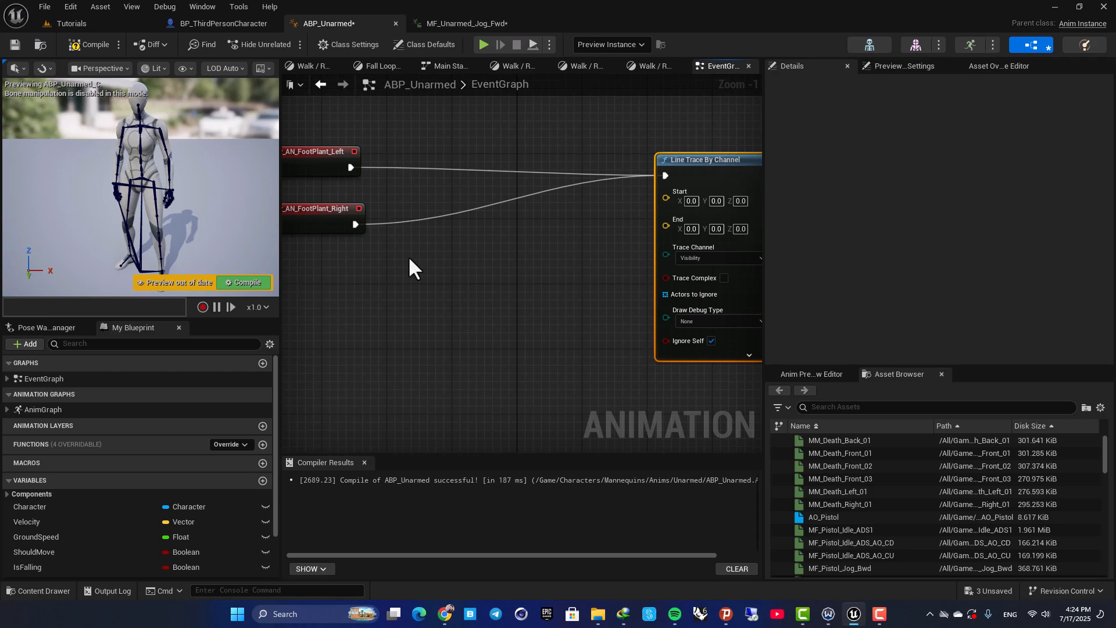
pyautogui.scroll(-2, 483, 238)
pyautogui.moveTo(492, 181); pyautogui.dragTo(494, 391, button='right')
pyautogui.scroll(-5, 505, 298)
pyautogui.scroll(4, 471, 296)
pyautogui.moveTo(441, 160); pyautogui.dragTo(454, 271, button='right')
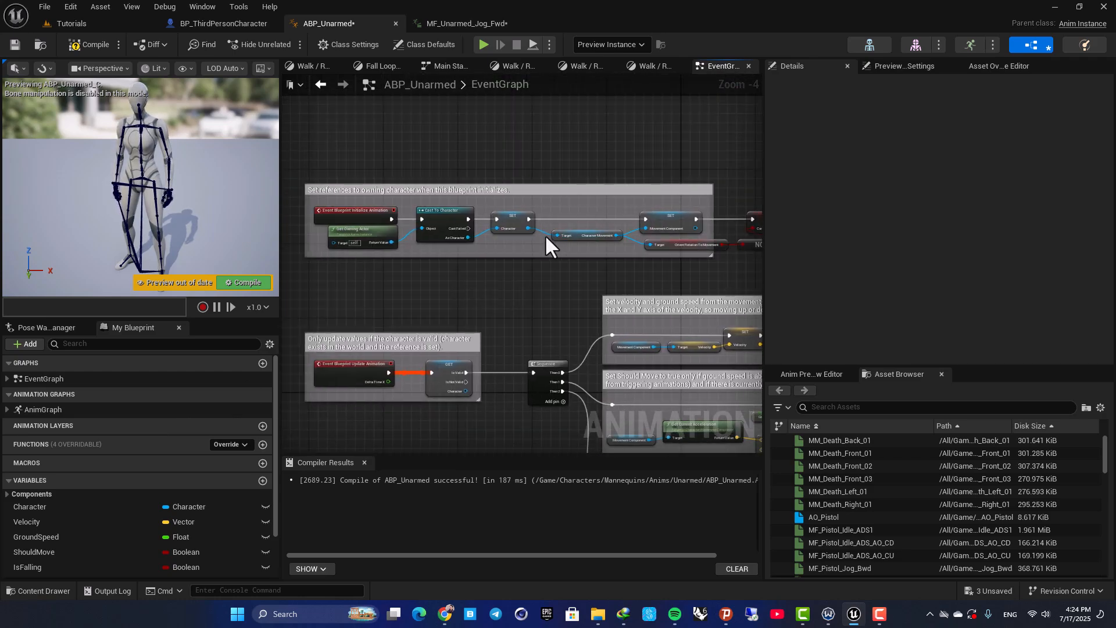
pyautogui.click(209, 24)
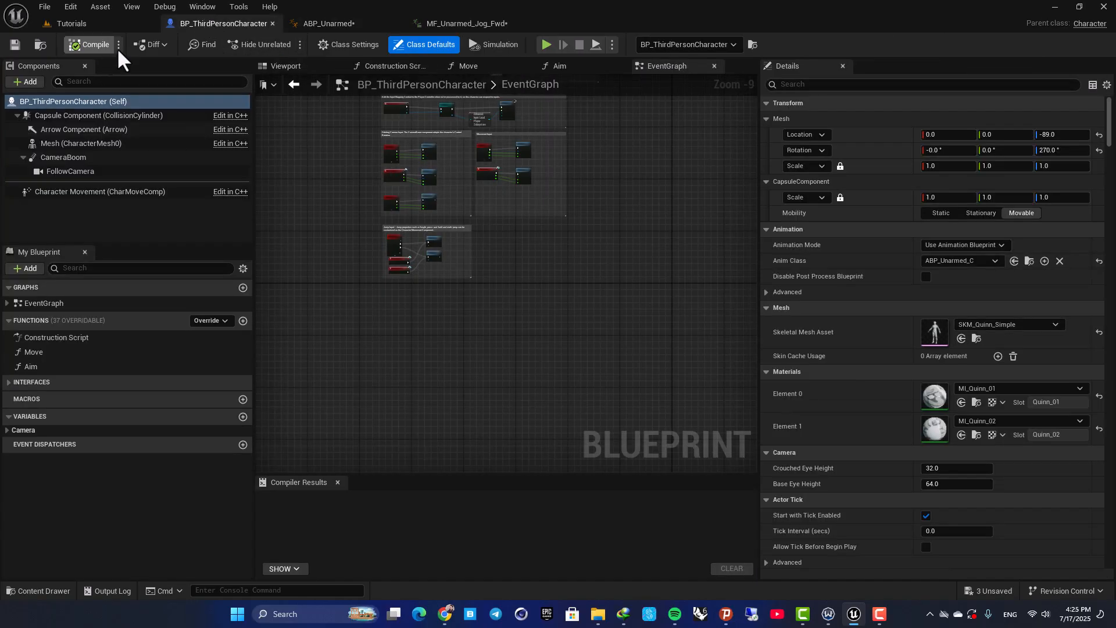
pyautogui.click(328, 23)
pyautogui.moveTo(302, 319); pyautogui.dragTo(432, 178, button='right')
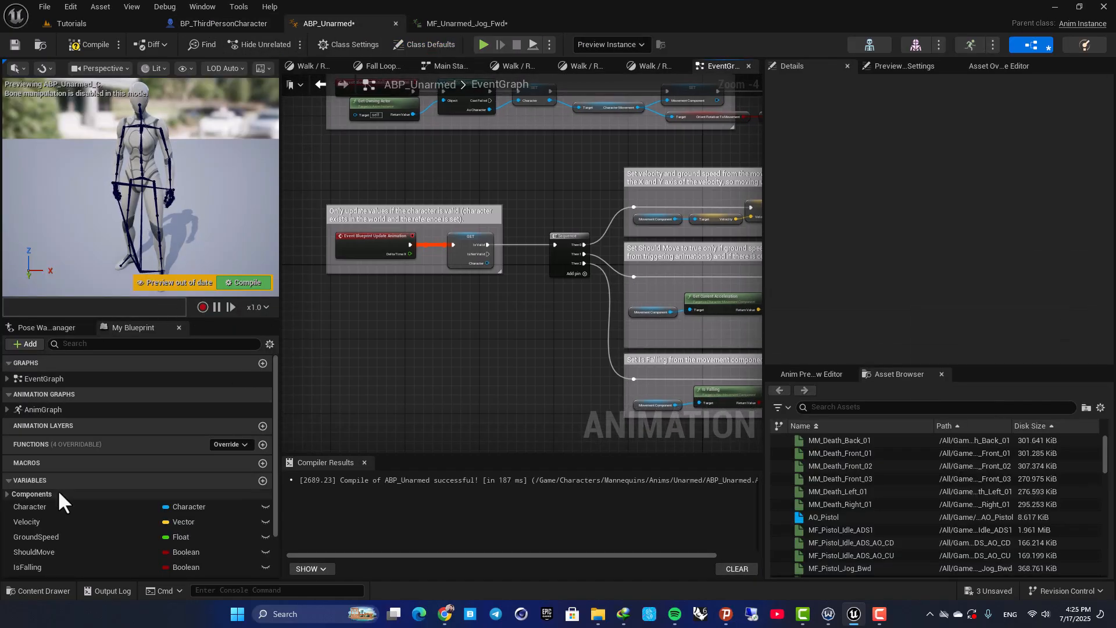
# Add a Character variable getter below the foot plant events in ABP_Unarmed's EventGraph and attach a Get Actor Location node to it
pyautogui.moveTo(483, 423); pyautogui.dragTo(477, 216, button='right')
pyautogui.moveTo(494, 391); pyautogui.dragTo(337, 224, button='right')
pyautogui.scroll(2, 320, 364)
pyautogui.moveTo(23, 506); pyautogui.dragTo(569, 260)
pyautogui.click(426, 295)
pyautogui.write('get acto')
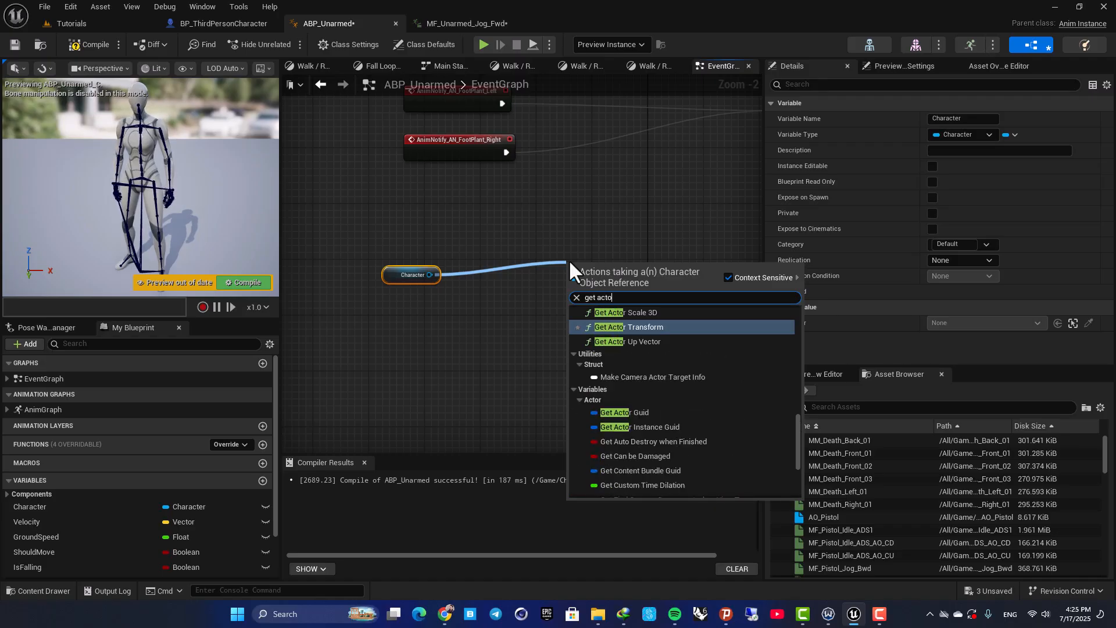
pyautogui.write('r location')
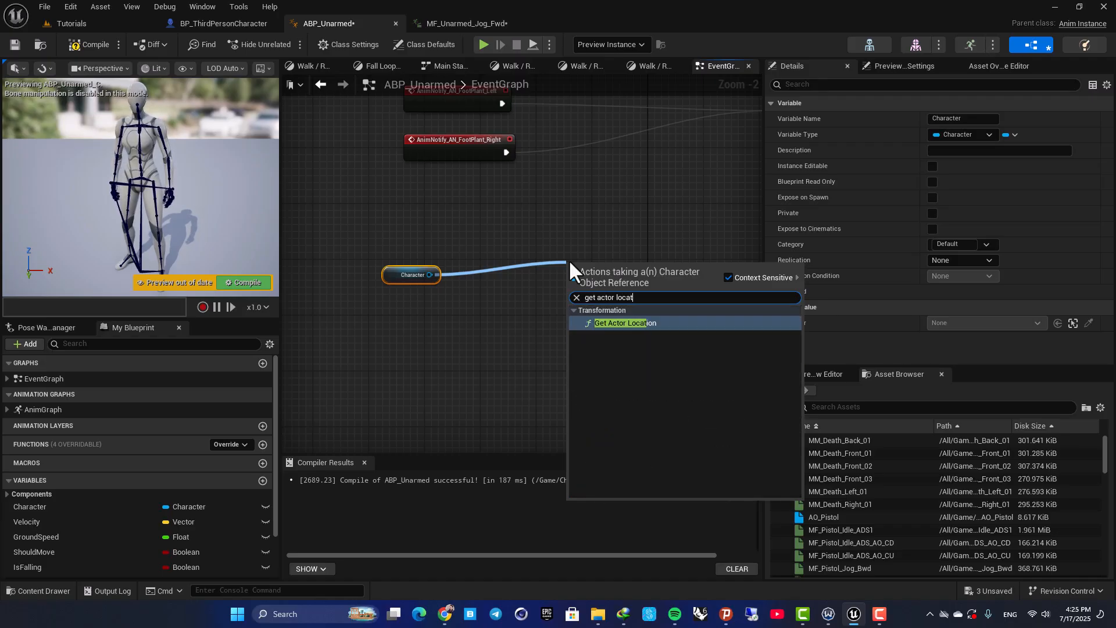
pyautogui.press('Return')
pyautogui.moveTo(572, 261); pyautogui.dragTo(546, 206)
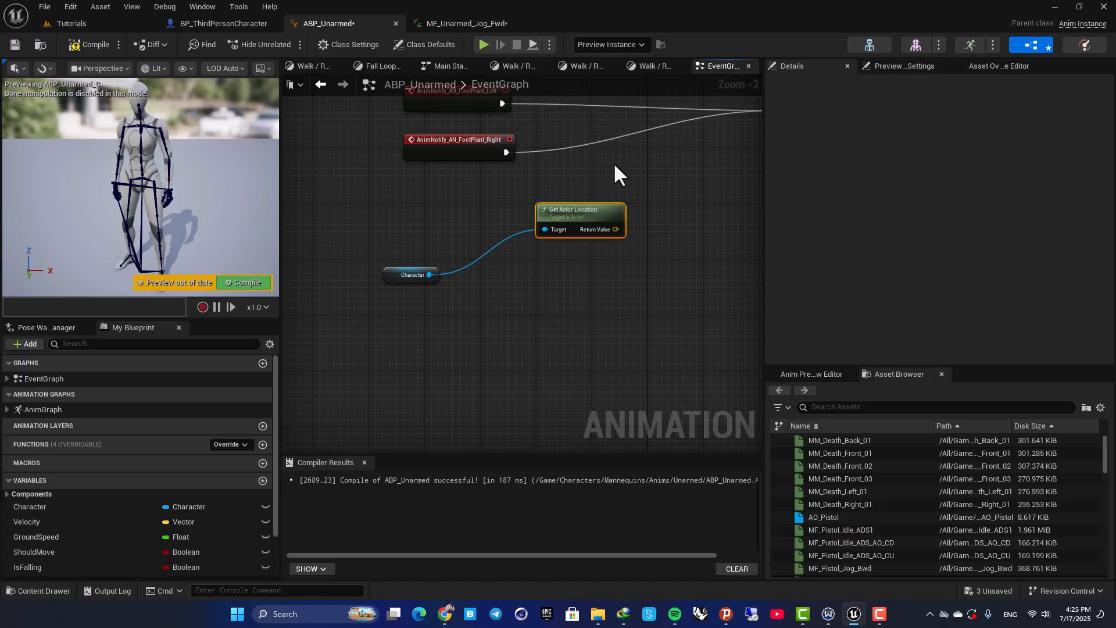
# Connect Get Actor Location's return value to the Start input of the Line Trace By Channel node
pyautogui.moveTo(629, 212); pyautogui.dragTo(493, 295, button='right')
pyautogui.moveTo(480, 311); pyautogui.dragTo(717, 179)
pyautogui.moveTo(472, 352); pyautogui.dragTo(539, 281, button='right')
pyautogui.moveTo(525, 250); pyautogui.dragTo(577, 347)
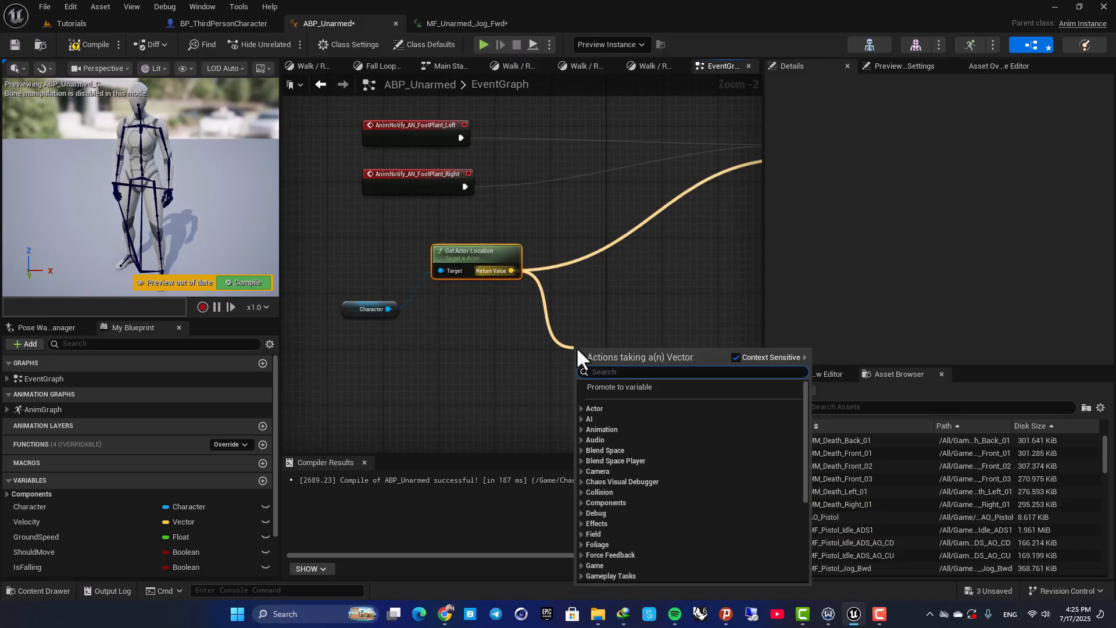
pyautogui.click(410, 302)
# Add a Get Up Vector (Mesh) node from the Character reference and place it below Get Actor Location
pyautogui.moveTo(391, 312); pyautogui.dragTo(510, 375)
pyautogui.write('get up')
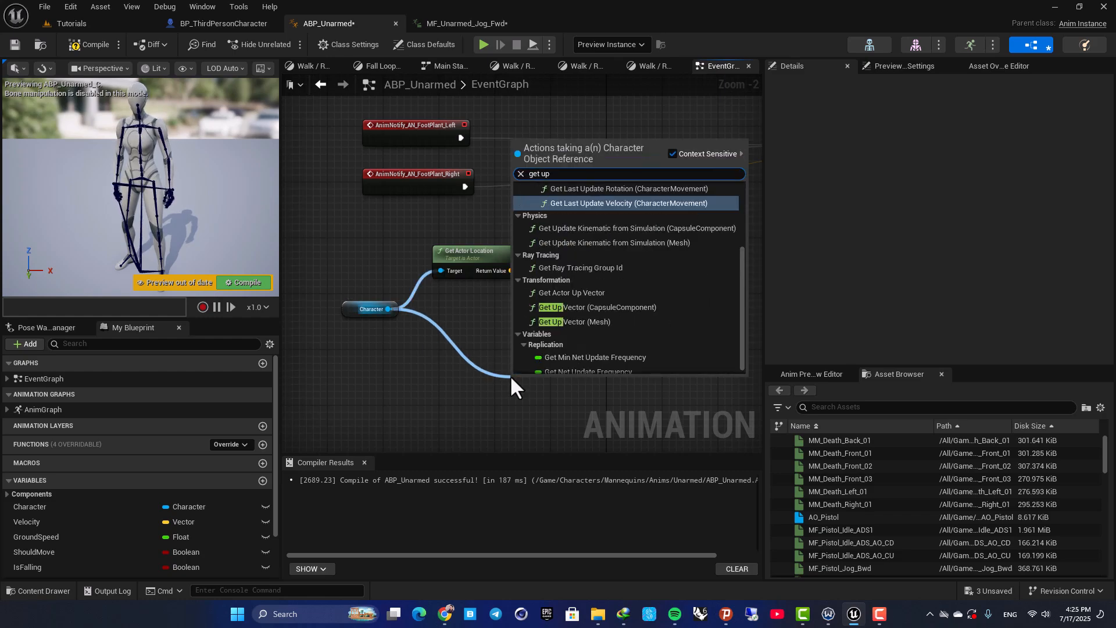
pyautogui.write(' vector')
pyautogui.press('Return')
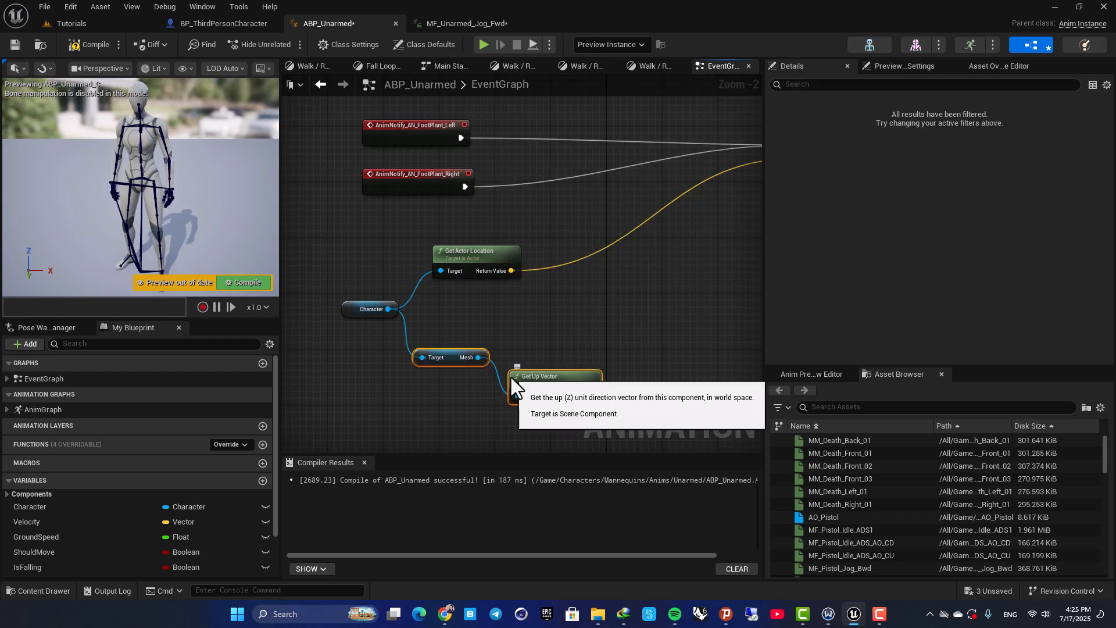
pyautogui.moveTo(552, 377); pyautogui.dragTo(559, 373)
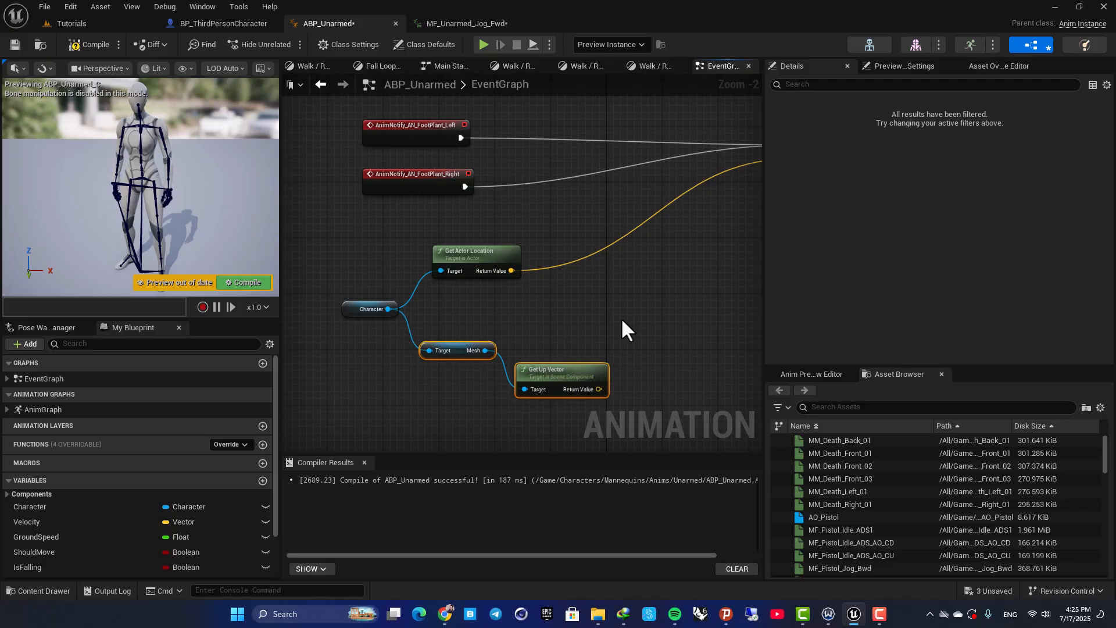
# Multiply the mesh's up vector by a single float value of -300 and tidy the Get Up Vector node's placement
pyautogui.moveTo(618, 327); pyautogui.dragTo(566, 313, button='right')
pyautogui.scroll(2, 587, 283)
pyautogui.moveTo(529, 340); pyautogui.dragTo(627, 329)
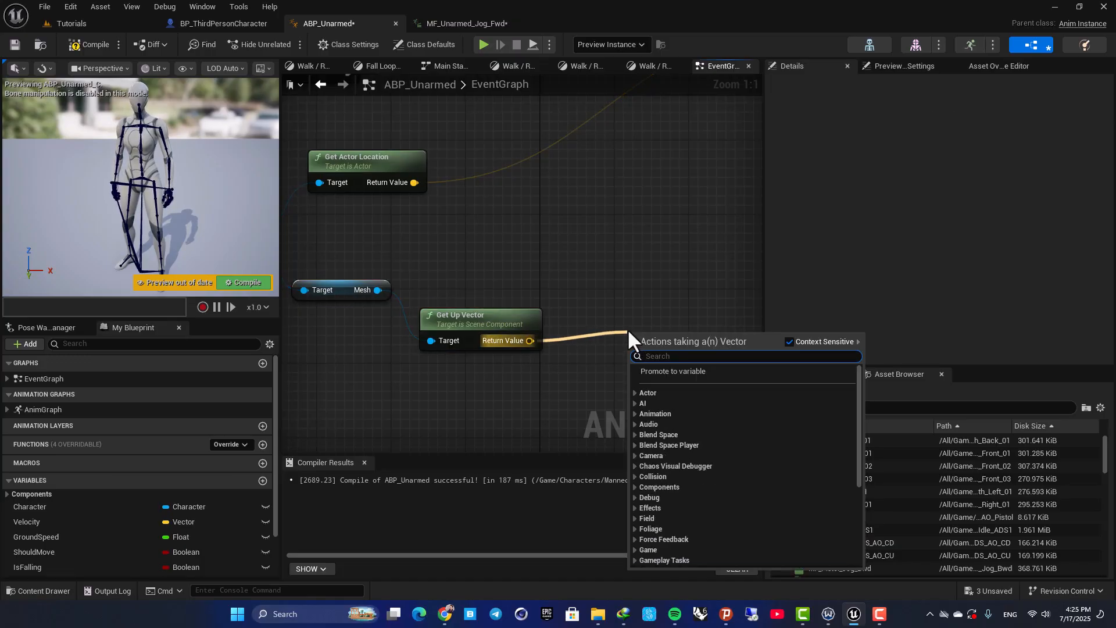
pyautogui.write('*')
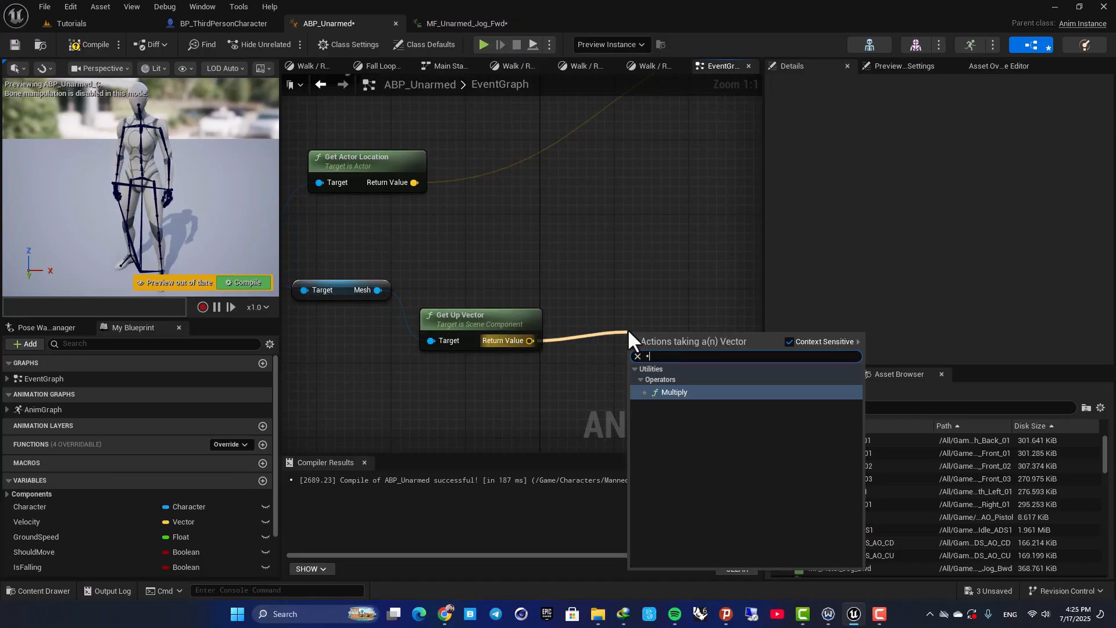
pyautogui.click(699, 396)
pyautogui.moveTo(591, 387); pyautogui.dragTo(527, 345, button='right')
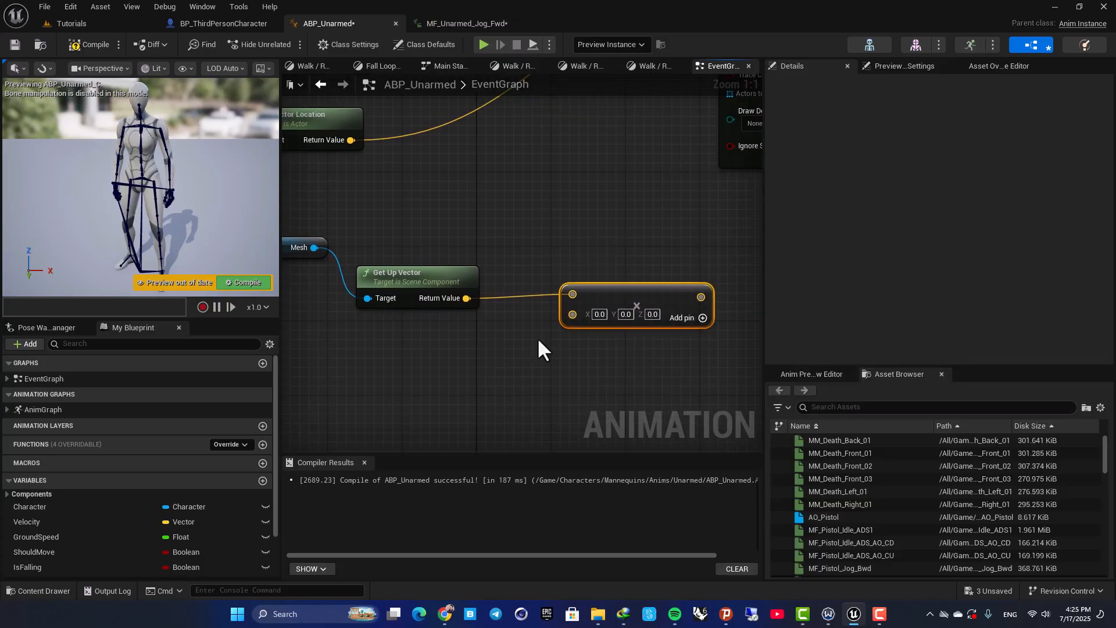
pyautogui.rightClick(584, 315)
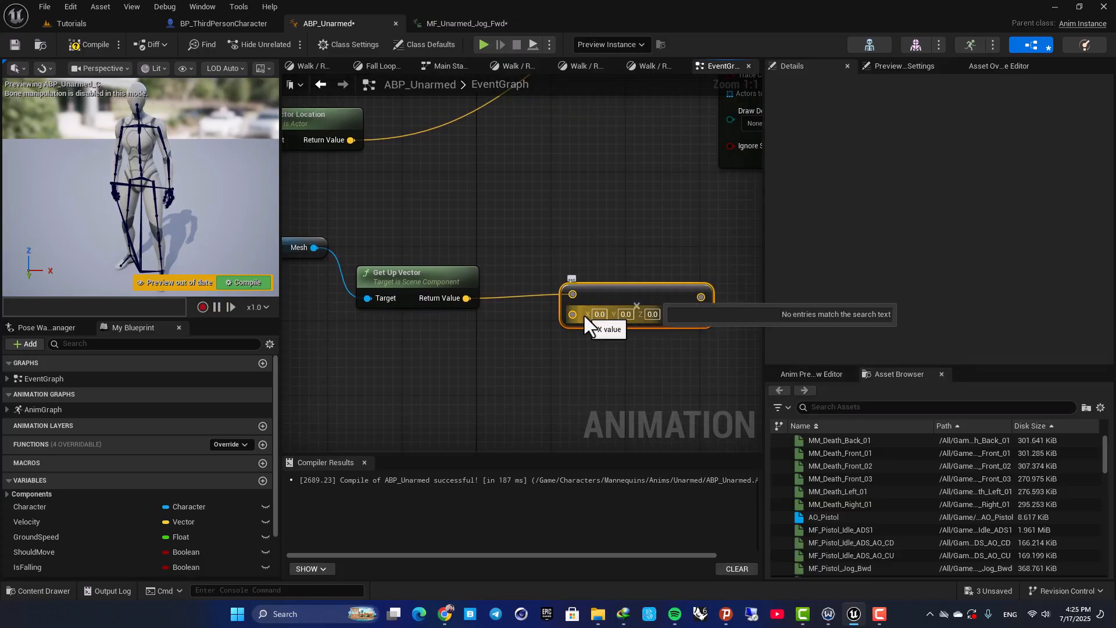
pyautogui.click(644, 216)
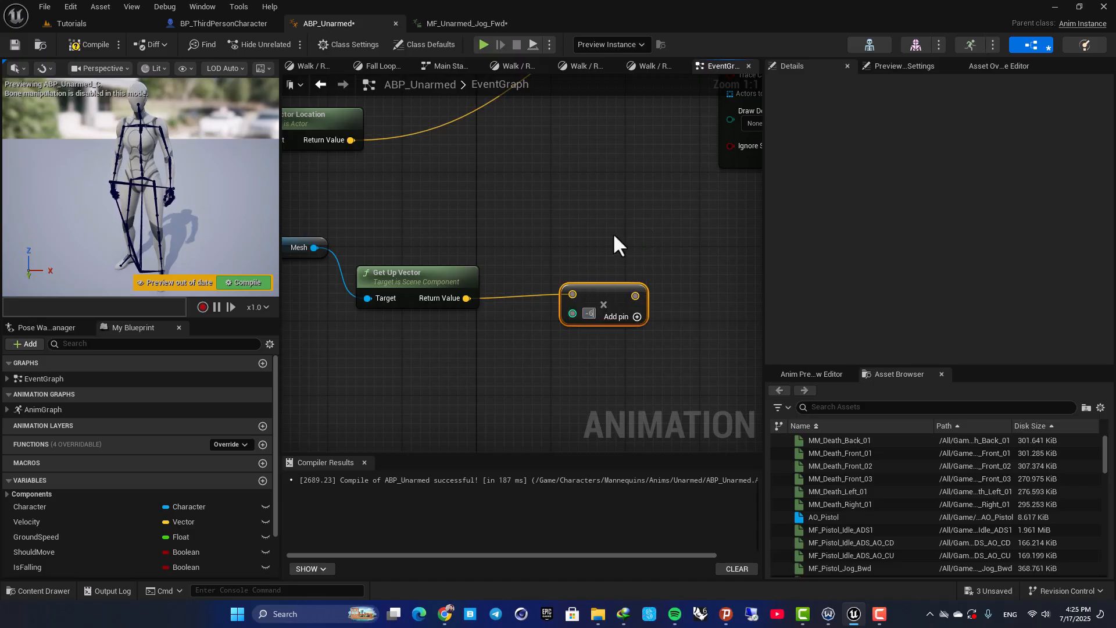
pyautogui.write('-300')
pyautogui.press('Return')
pyautogui.moveTo(515, 264); pyautogui.dragTo(577, 260, button='right')
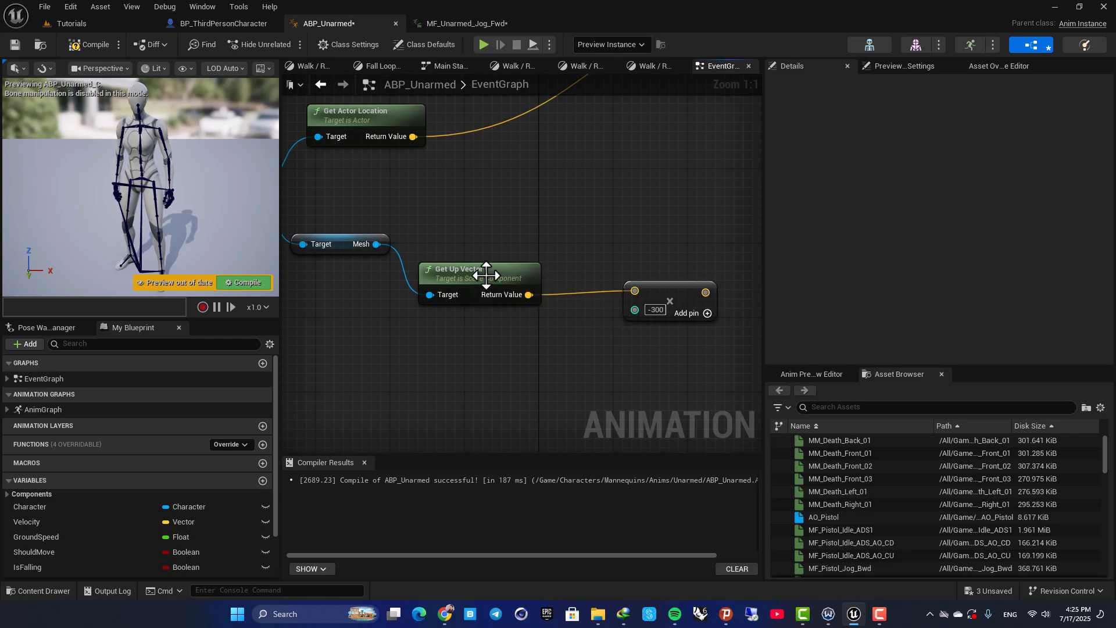
pyautogui.moveTo(472, 294); pyautogui.dragTo(491, 274)
pyautogui.keyDown('ctrl'); pyautogui.moveTo(376, 244); pyautogui.dragTo(473, 362); pyautogui.keyUp('ctrl')
pyautogui.write('get down')
pyautogui.click(453, 337)
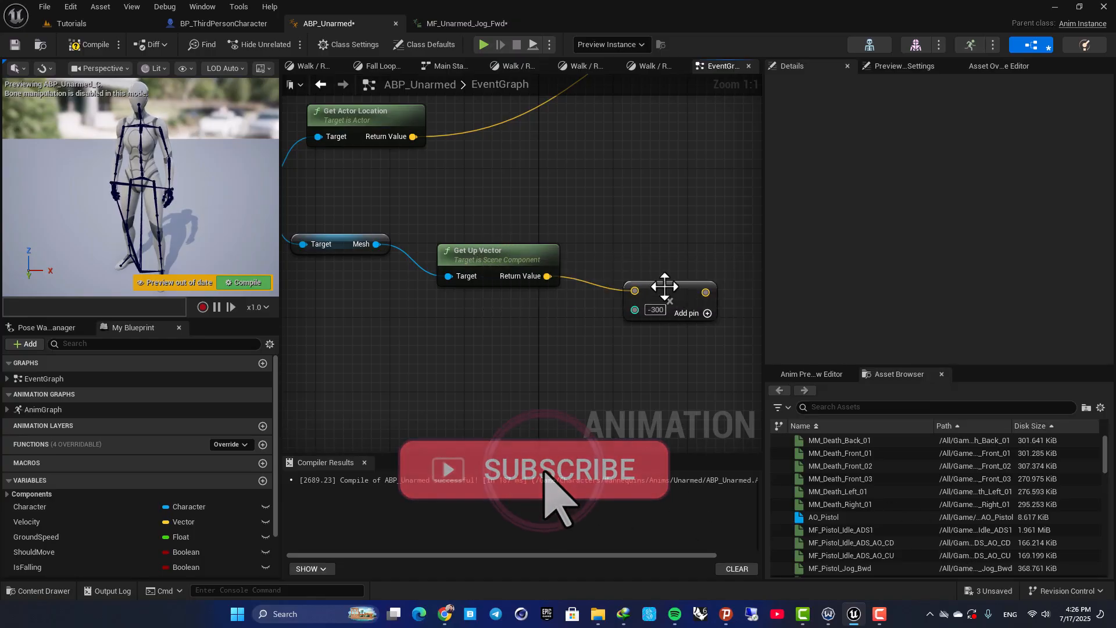
# Add the actor location and the multiplied up vector with an Add node, and connect the sum to the line trace's End input
pyautogui.scroll(-2, 657, 290)
pyautogui.moveTo(511, 274); pyautogui.dragTo(594, 273, button='right')
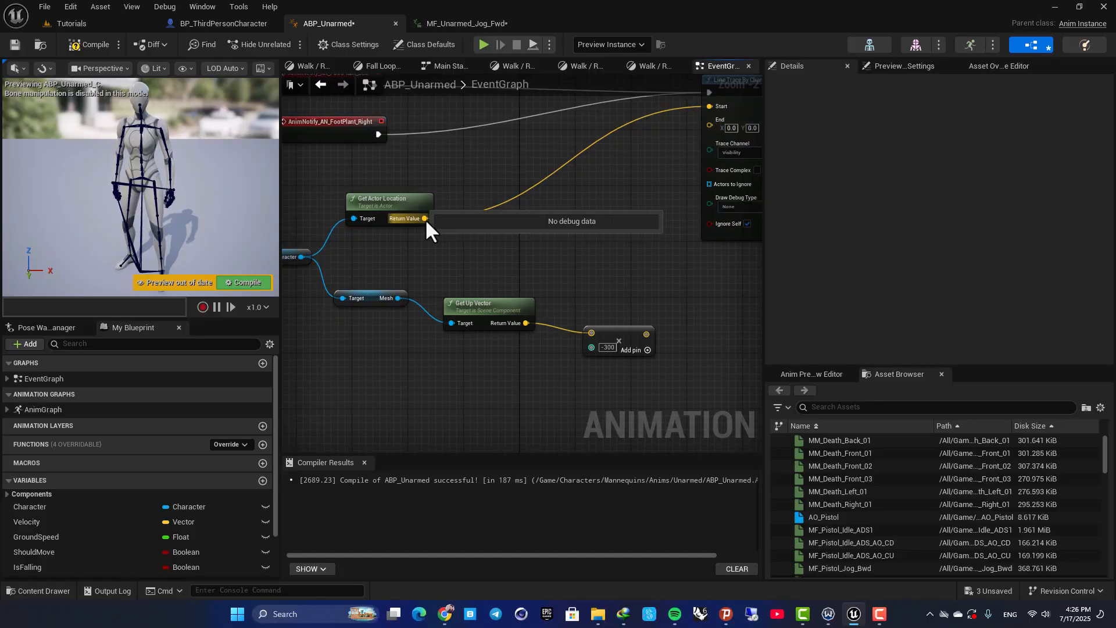
pyautogui.scroll(2, 401, 216)
pyautogui.click(401, 195)
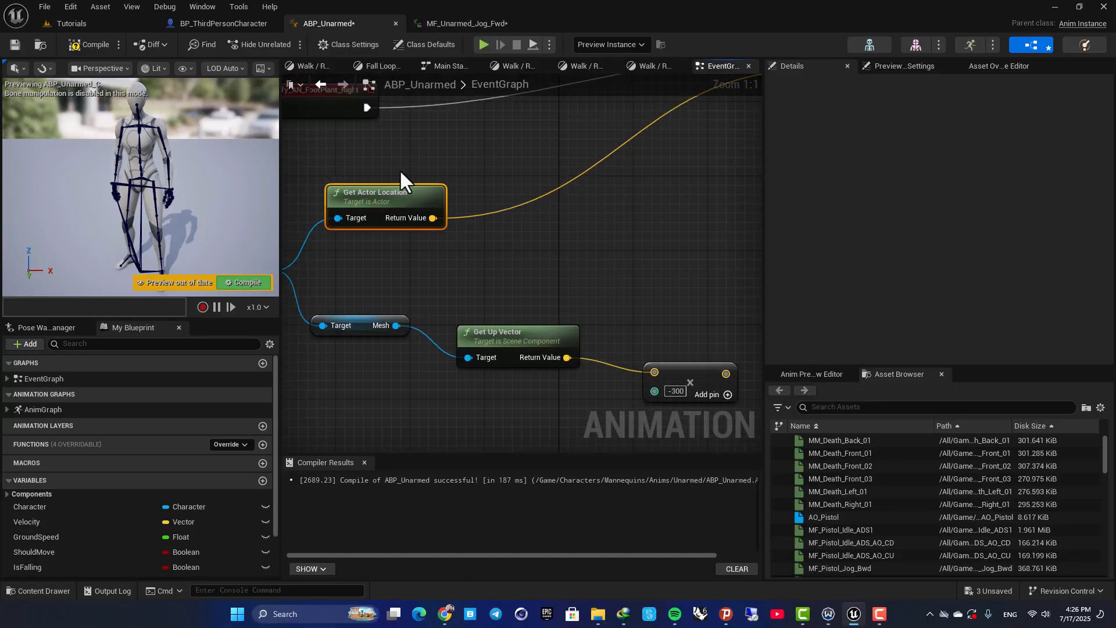
pyautogui.moveTo(433, 218); pyautogui.dragTo(669, 296)
pyautogui.write('+')
pyautogui.press('Return')
pyautogui.moveTo(667, 267); pyautogui.dragTo(545, 214, button='right')
pyautogui.moveTo(603, 320); pyautogui.dragTo(533, 205)
pyautogui.moveTo(540, 146); pyautogui.dragTo(484, 300, button='right')
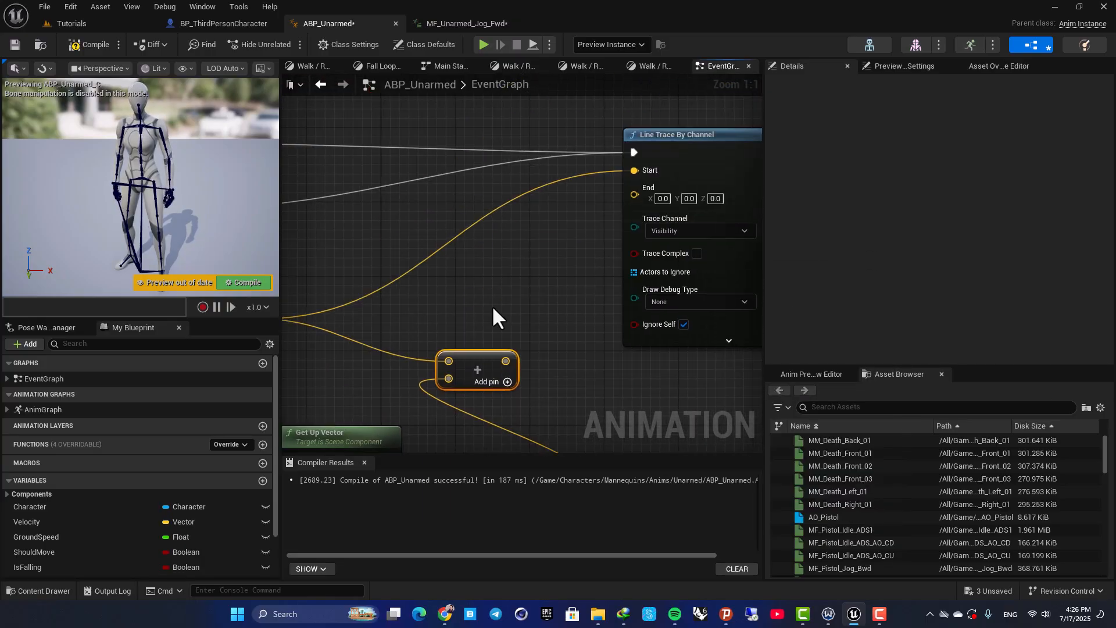
pyautogui.moveTo(506, 361)
pyautogui.mouseDown()
pyautogui.moveTo(526, 281)
pyautogui.moveTo(634, 194)
pyautogui.mouseUp()
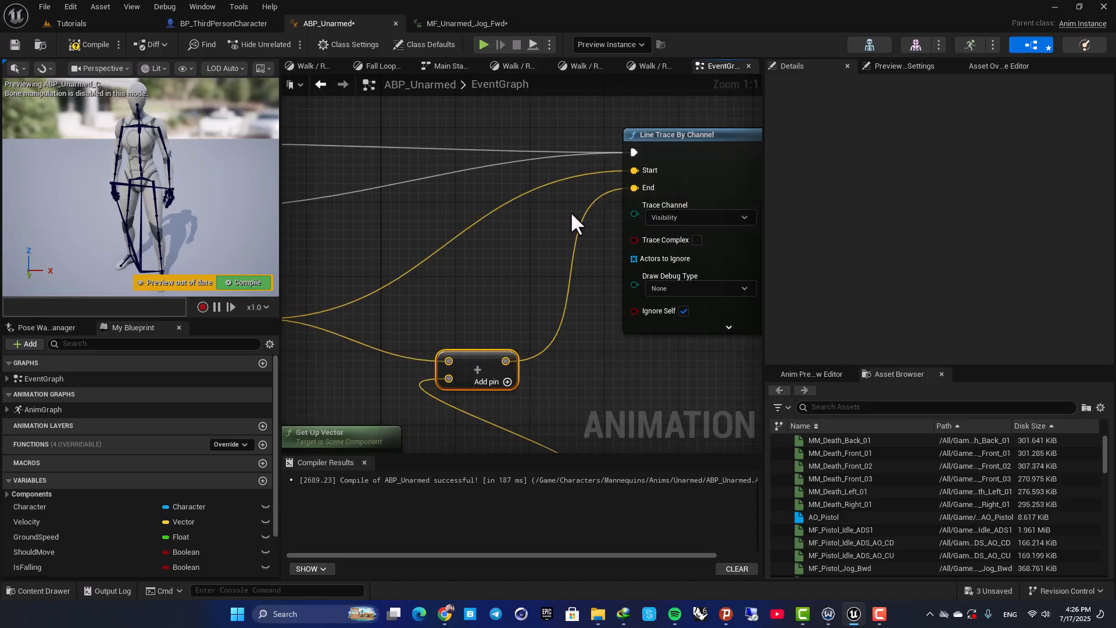
# Set the Line Trace By Channel node's Trace Channel to Visibility and its Draw Debug Type to For Duration
pyautogui.moveTo(645, 189); pyautogui.dragTo(495, 210, button='right')
pyautogui.click(517, 237)
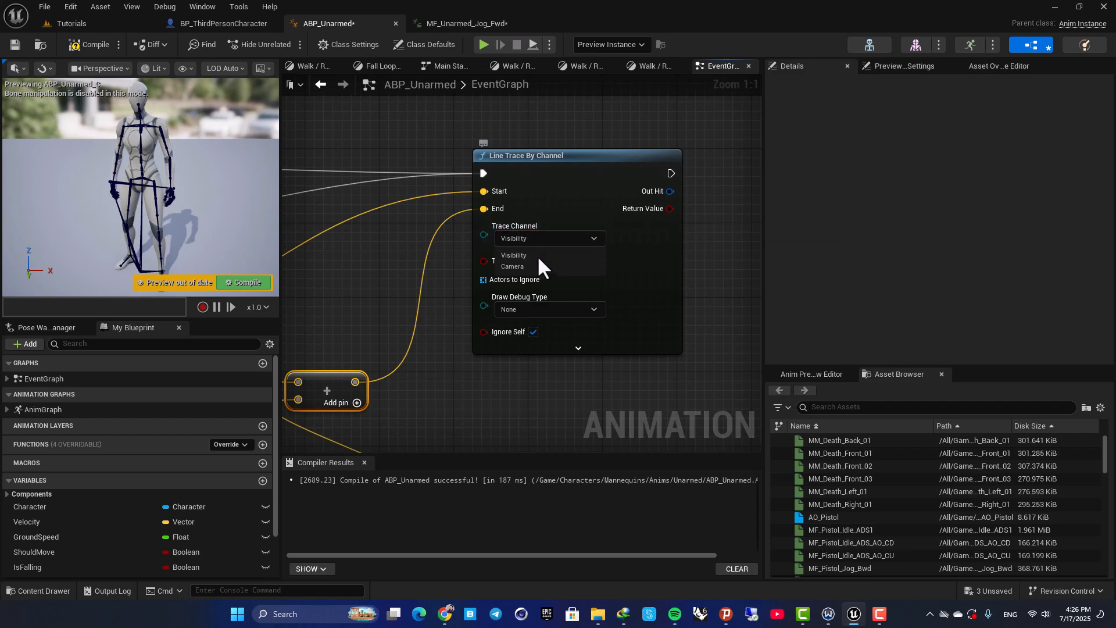
pyautogui.click(522, 256)
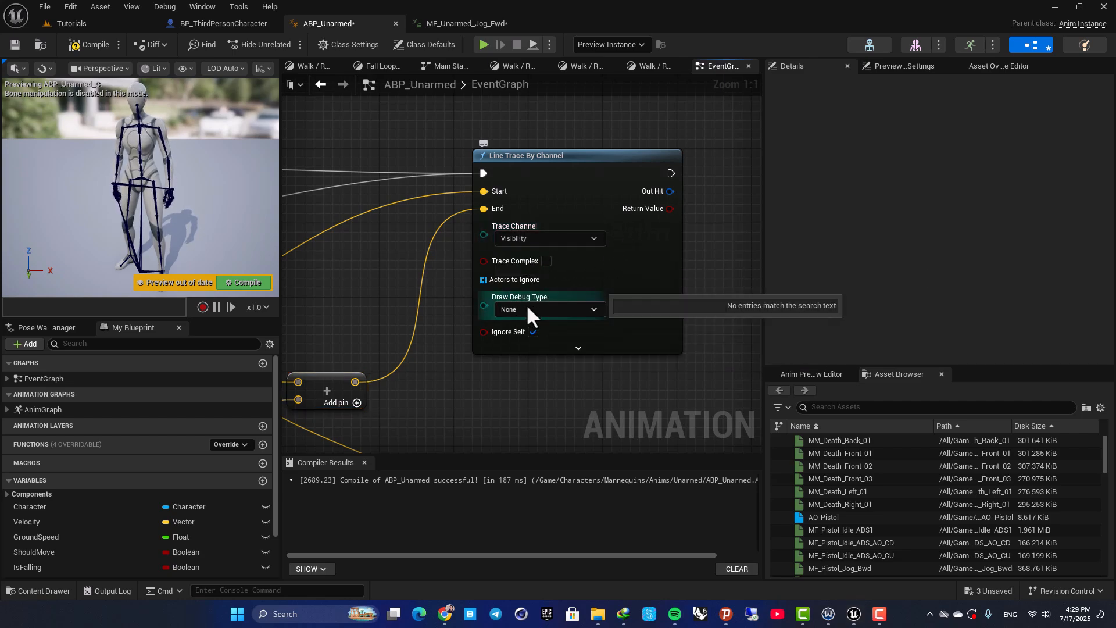
pyautogui.click(525, 310)
pyautogui.click(521, 347)
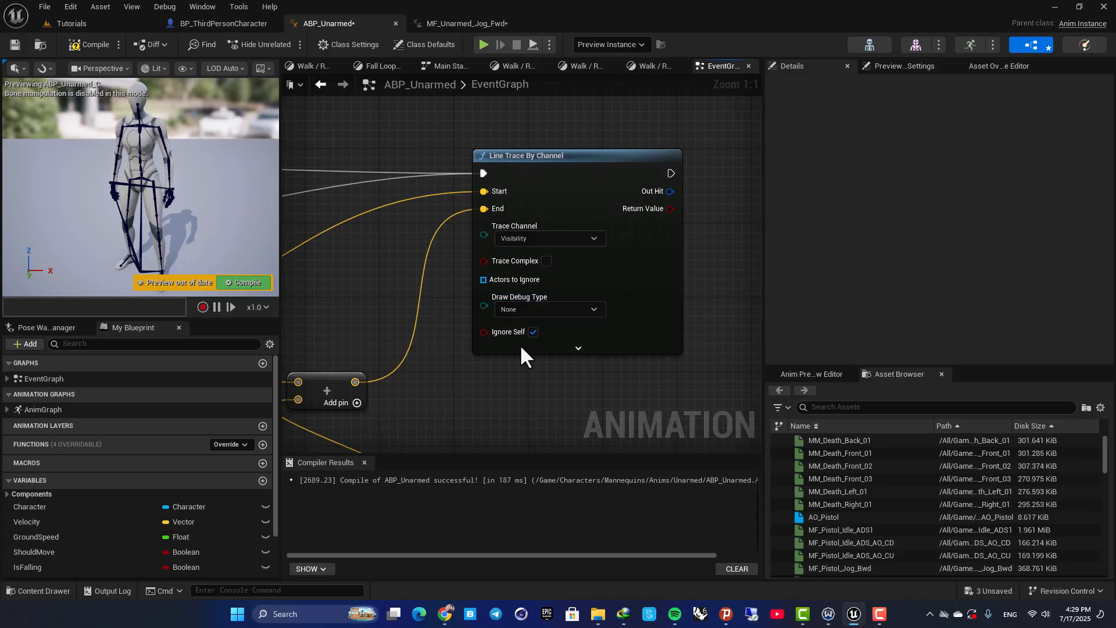
# Compile ABP_Unarmed and play the Tutorials level, running the character around to check the debug line traces at each footstep
pyautogui.click(244, 282)
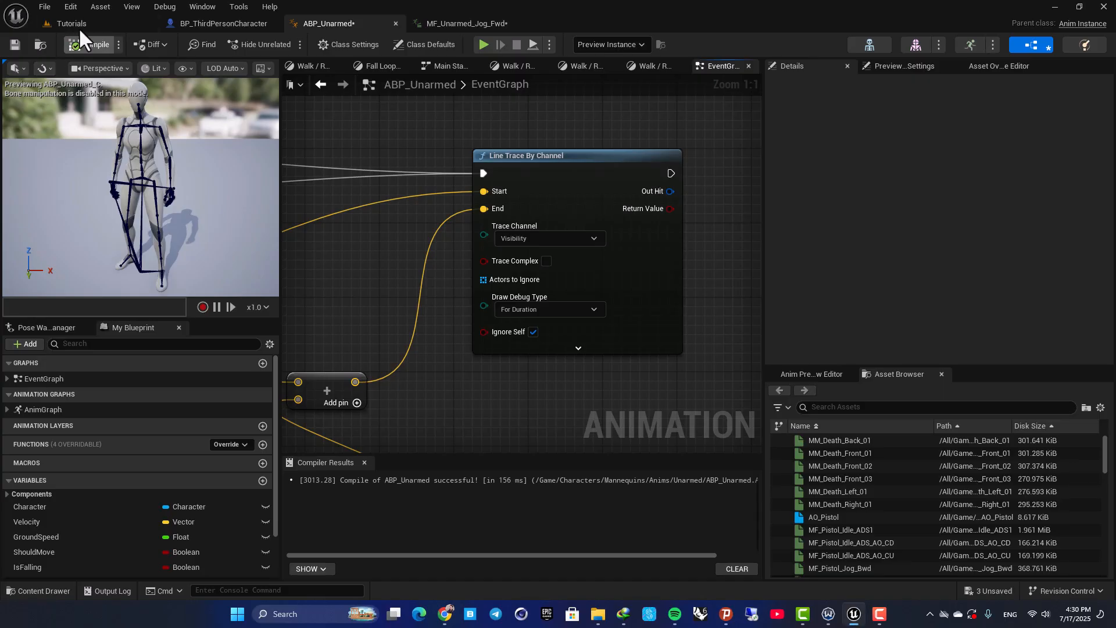
pyautogui.click(81, 24)
pyautogui.hotkey('alt', 'p')
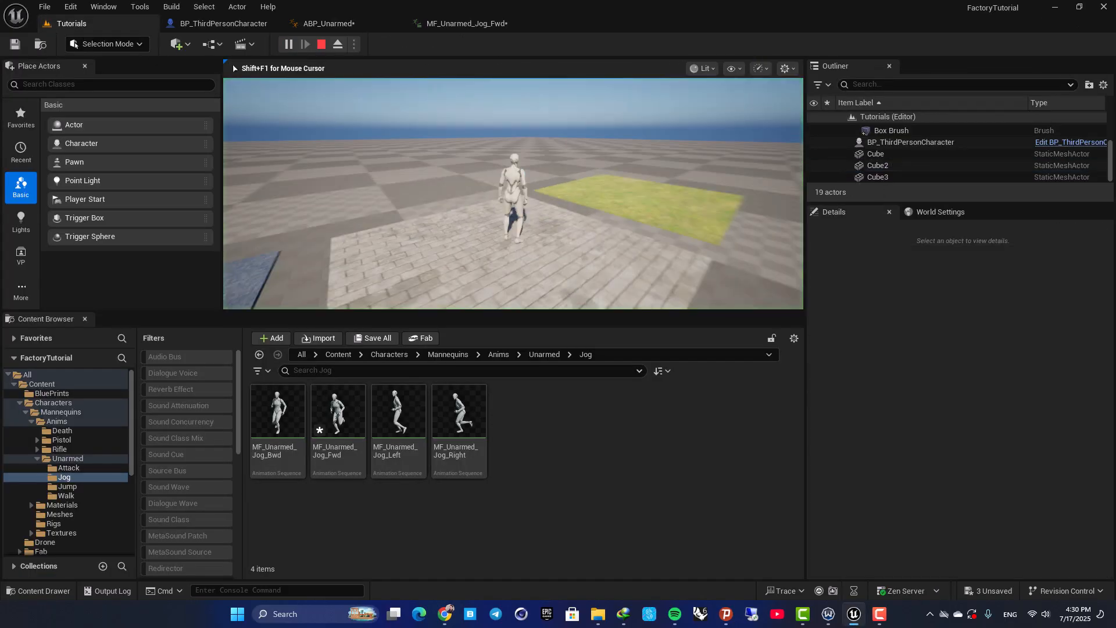
pyautogui.press('d')
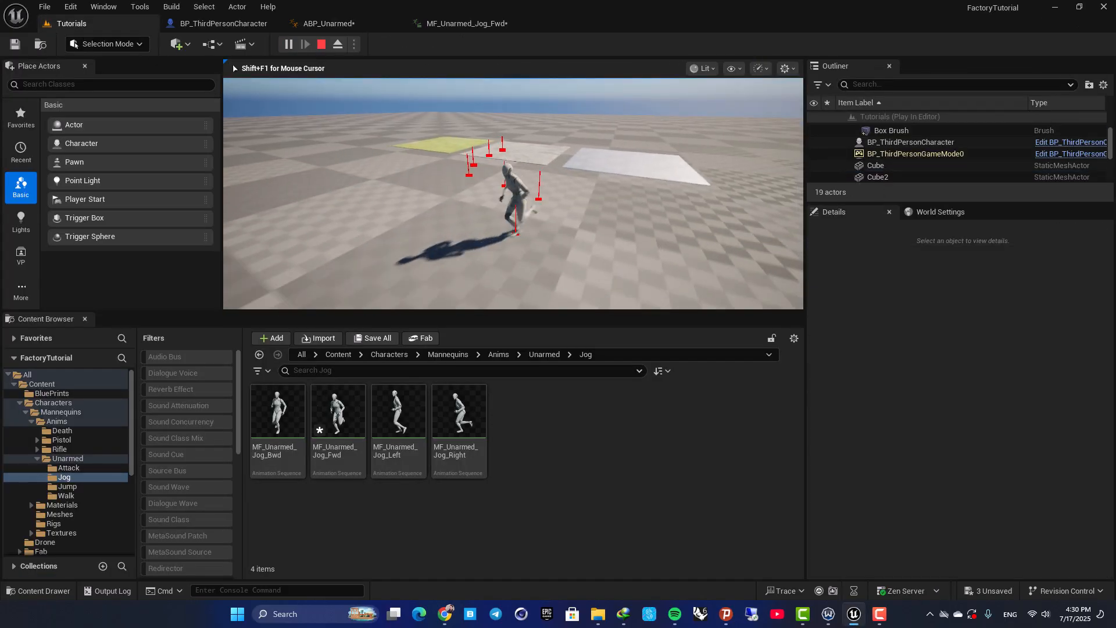
pyautogui.press('d')
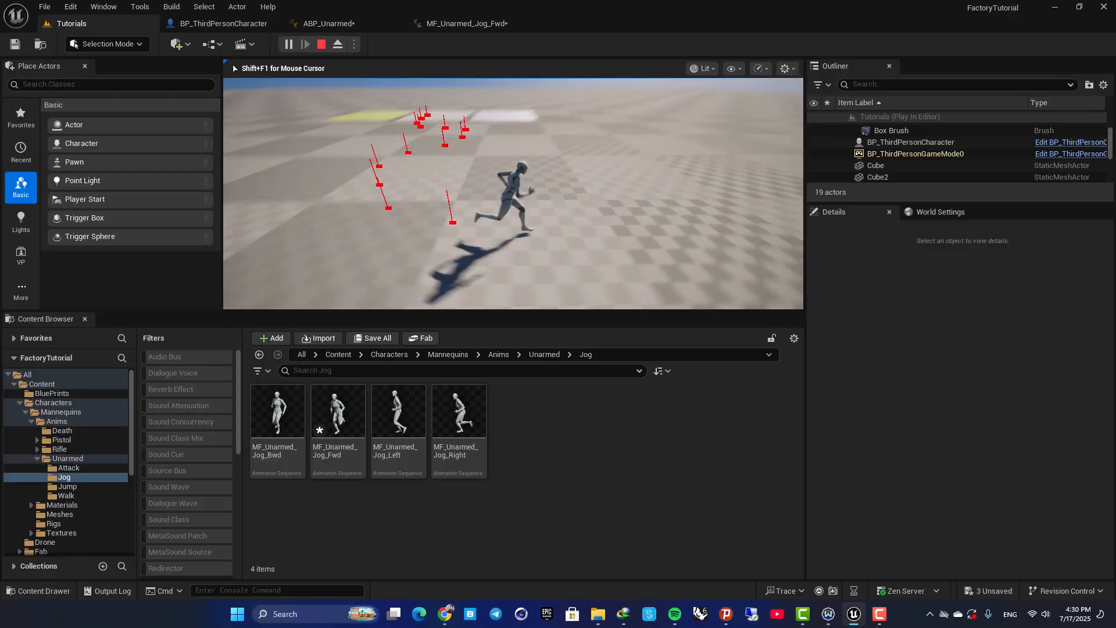
pyautogui.press('w')
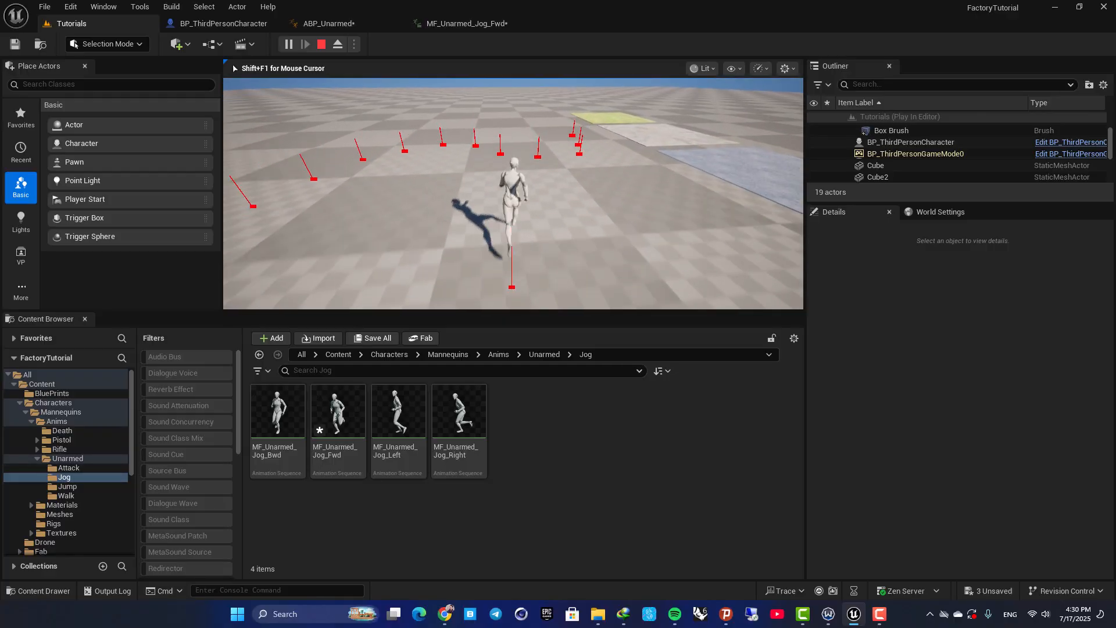
pyautogui.press('a')
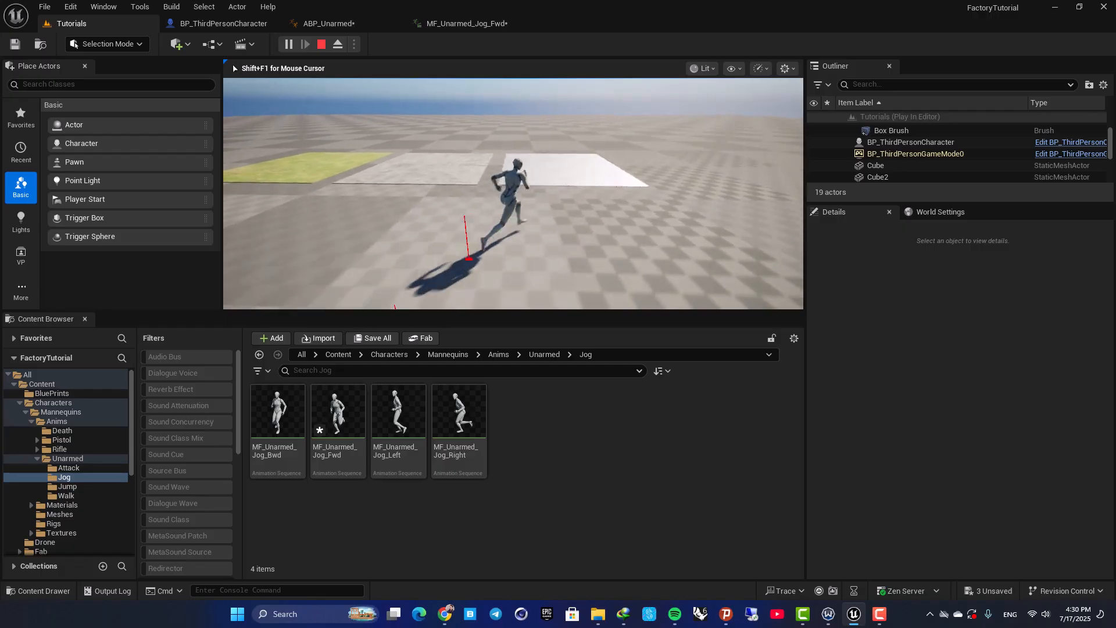
pyautogui.press('Escape')
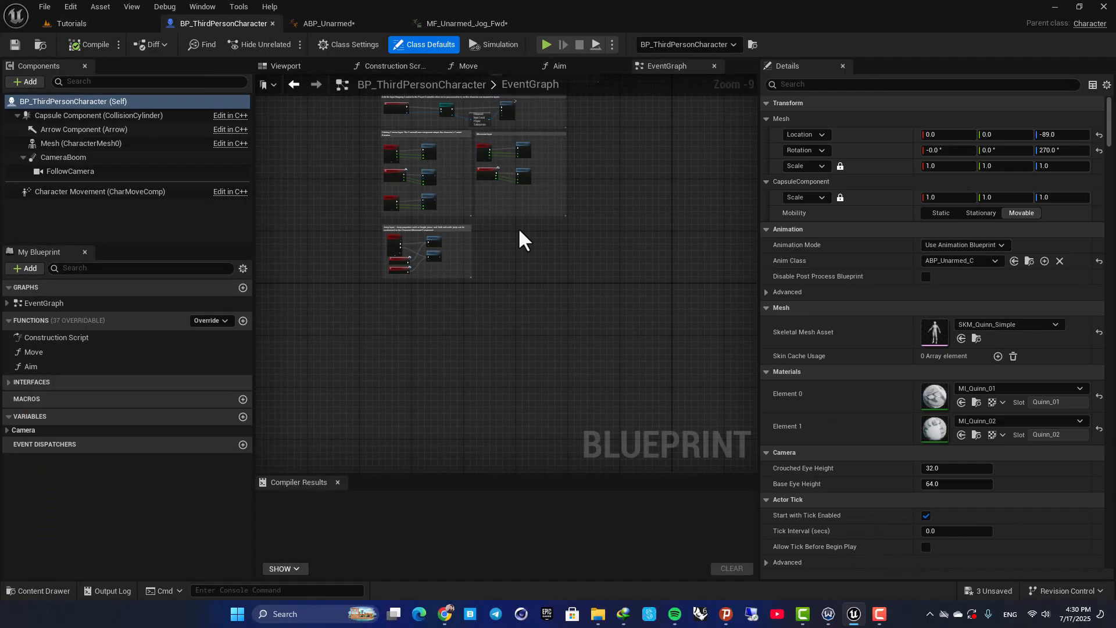
# Split the Out Hit struct pin of the Line Trace By Channel node in ABP_Unarmed to expose its individual hit outputs
pyautogui.click(349, 21)
pyautogui.moveTo(671, 215); pyautogui.dragTo(605, 227, button='right')
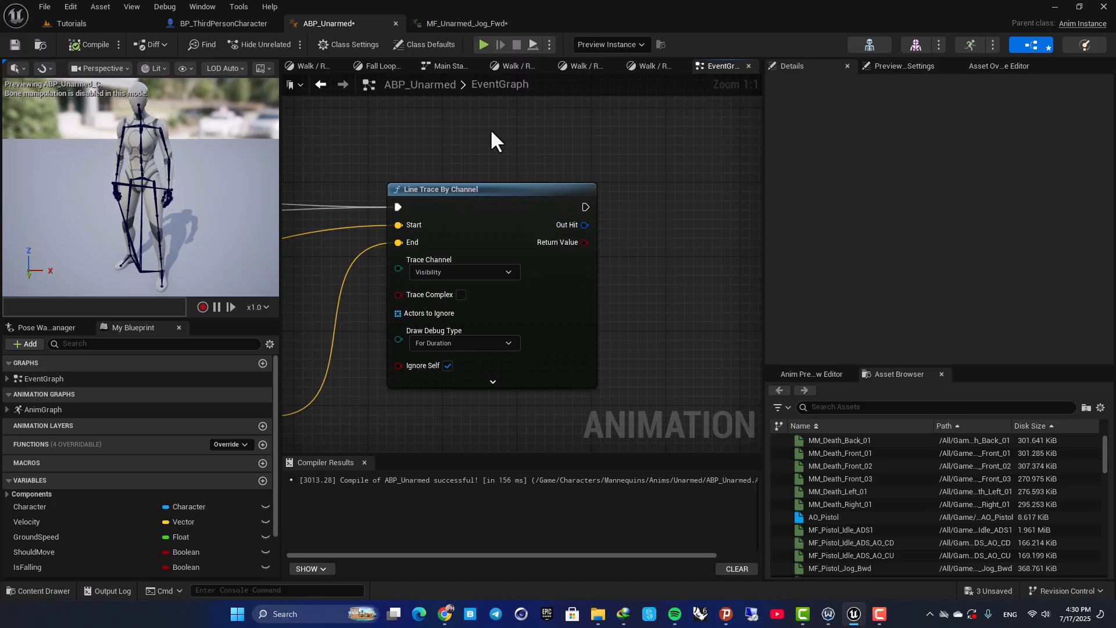
pyautogui.moveTo(567, 229)
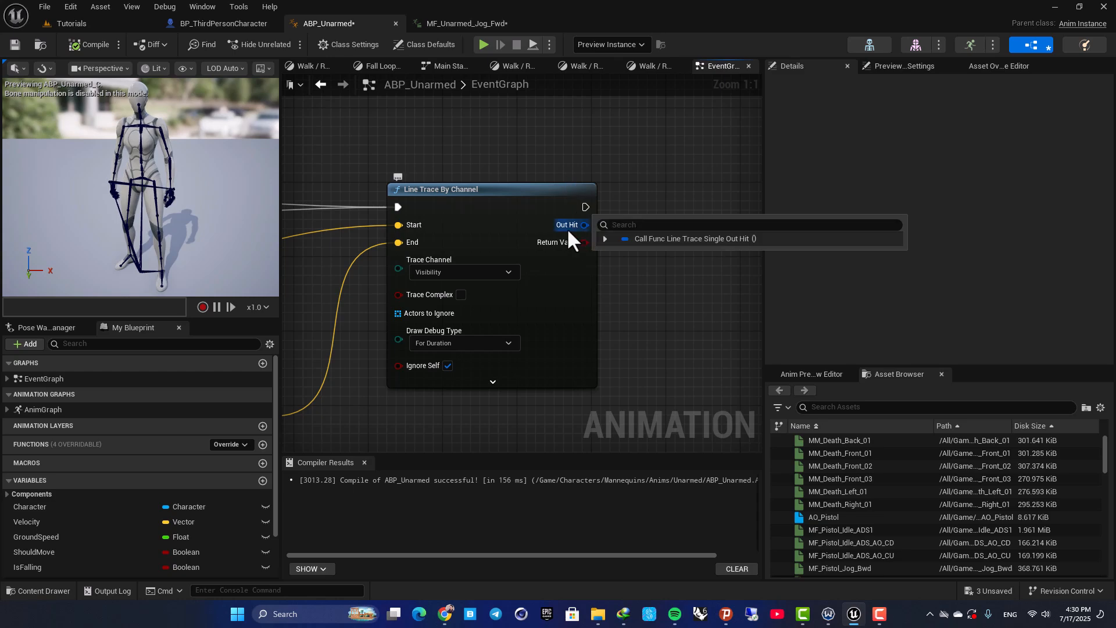
pyautogui.moveTo(536, 149); pyautogui.dragTo(460, 141, button='right')
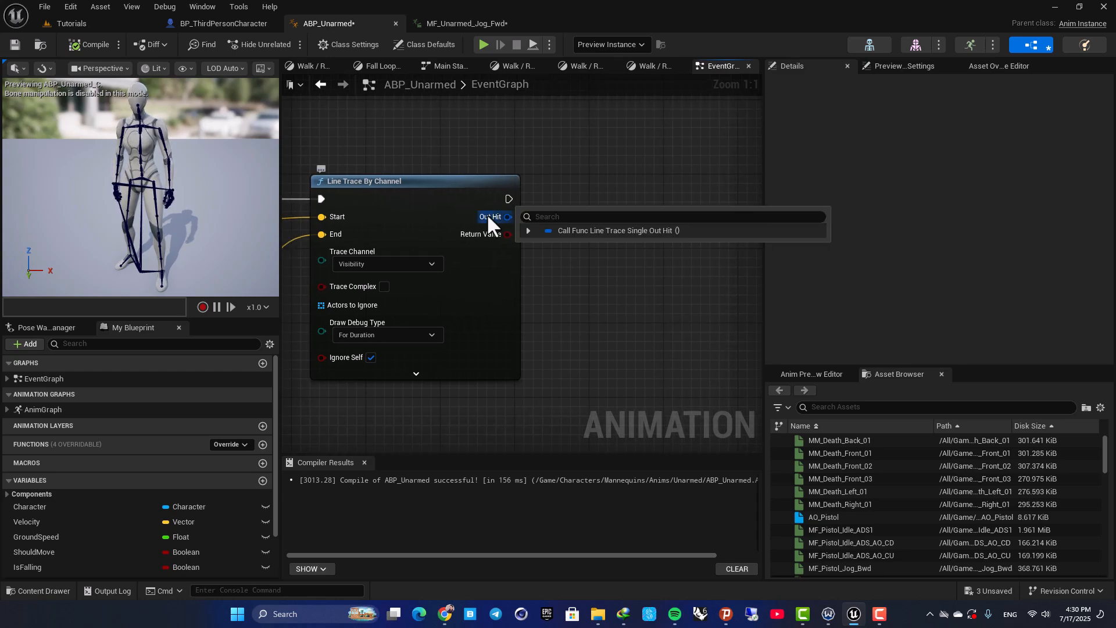
pyautogui.rightClick(492, 216)
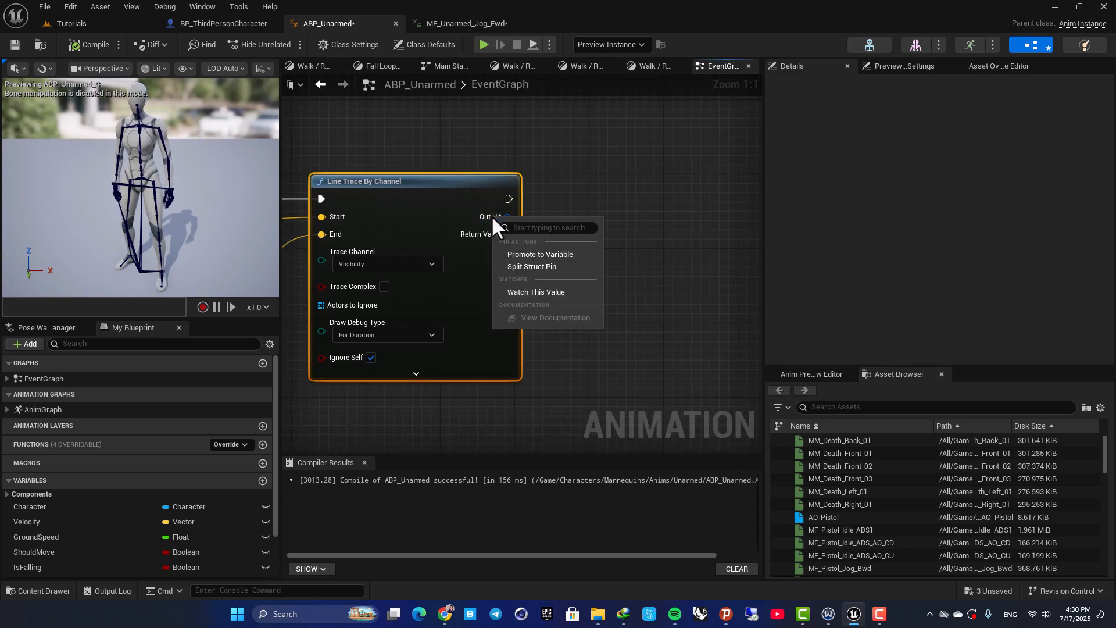
pyautogui.click(539, 266)
pyautogui.scroll(-3, 501, 284)
pyautogui.moveTo(519, 307); pyautogui.dragTo(502, 225, button='right')
pyautogui.scroll(1, 500, 197)
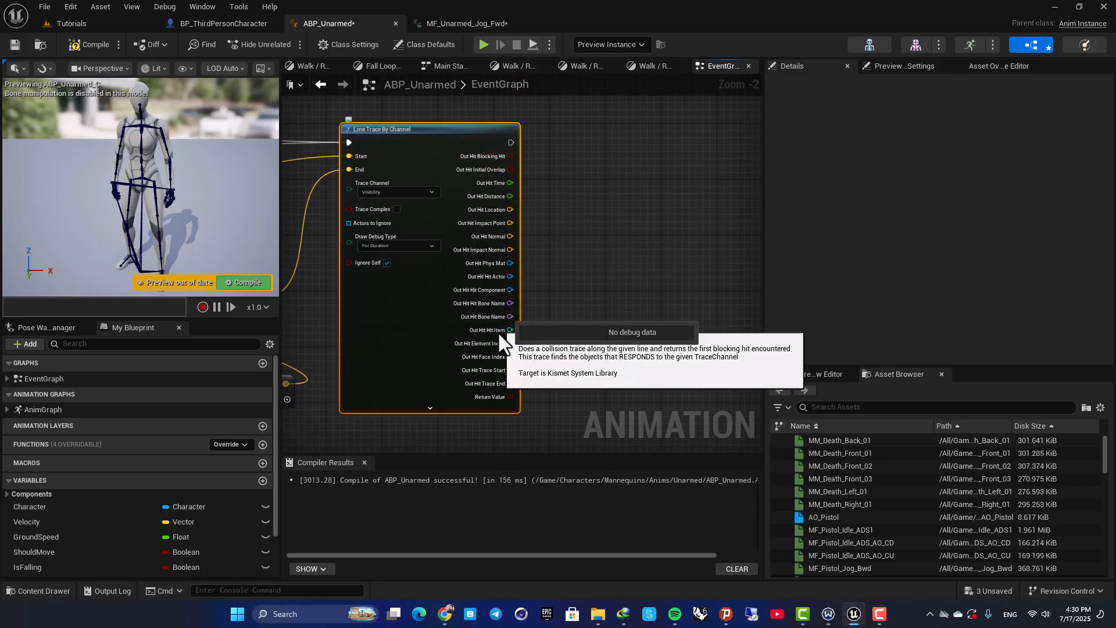
pyautogui.scroll(2, 567, 236)
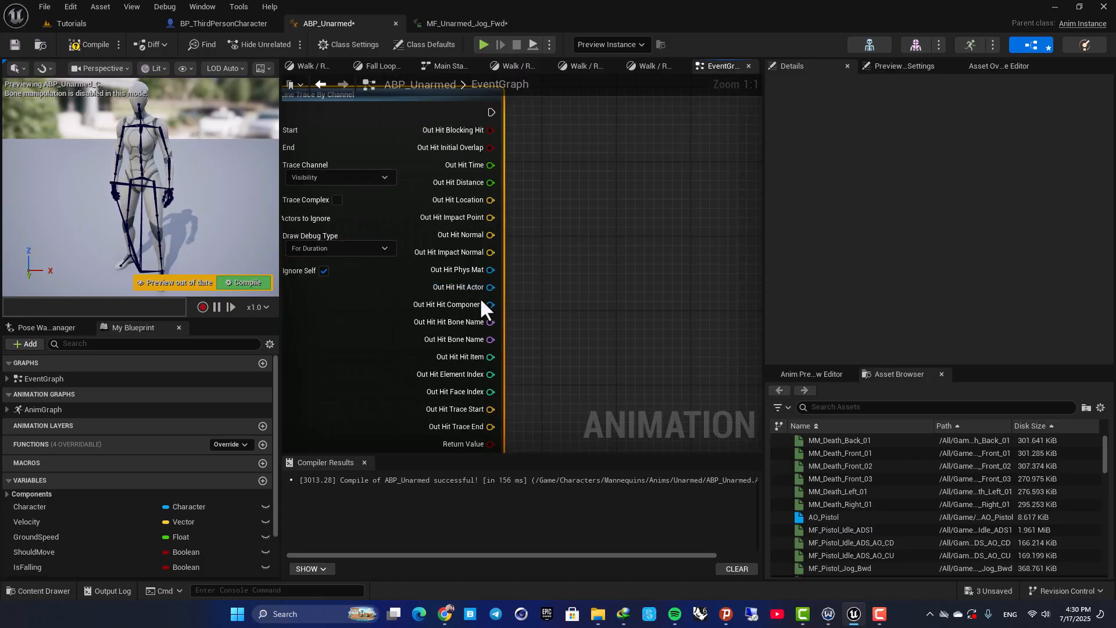
pyautogui.moveTo(559, 349)
pyautogui.mouseDown(button='right')
pyautogui.moveTo(580, 260)
pyautogui.moveTo(588, 336)
pyautogui.mouseUp(button='right')
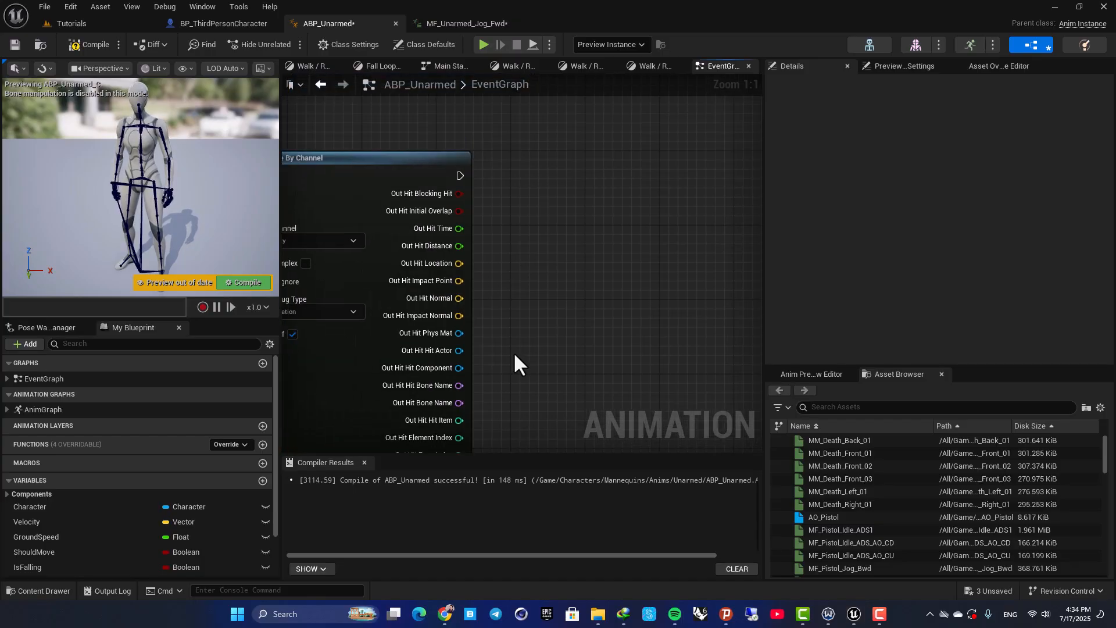
# Add a Get Surface Type node from the line trace's Out Hit Phys Mat output and position it beside the trace node
pyautogui.moveTo(515, 355)
pyautogui.mouseDown(button='right')
pyautogui.moveTo(518, 318)
pyautogui.moveTo(521, 335)
pyautogui.mouseUp(button='right')
pyautogui.moveTo(468, 312); pyautogui.dragTo(587, 245)
pyautogui.write('get surf')
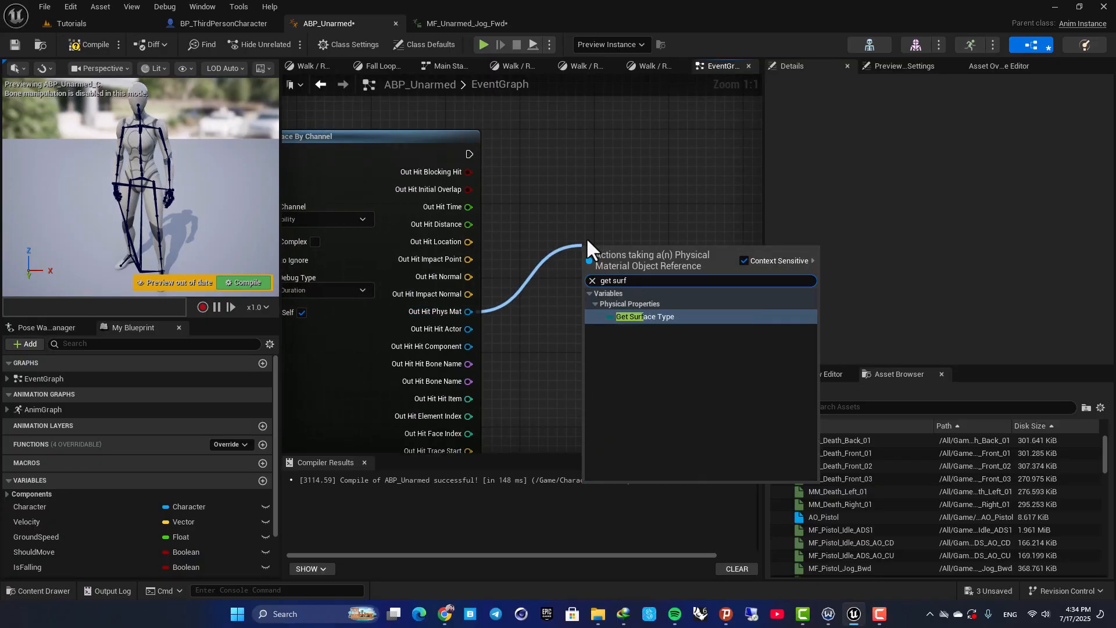
pyautogui.click(620, 317)
pyautogui.moveTo(591, 211); pyautogui.dragTo(546, 294, button='right')
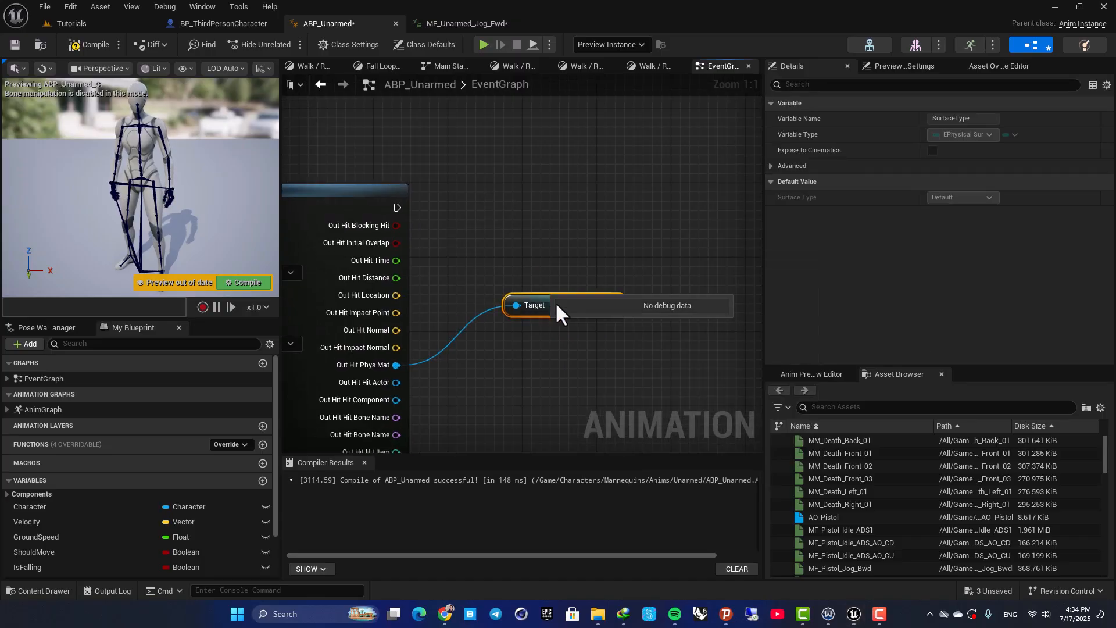
pyautogui.moveTo(559, 301); pyautogui.dragTo(551, 319)
pyautogui.moveTo(553, 299); pyautogui.dragTo(481, 289, button='right')
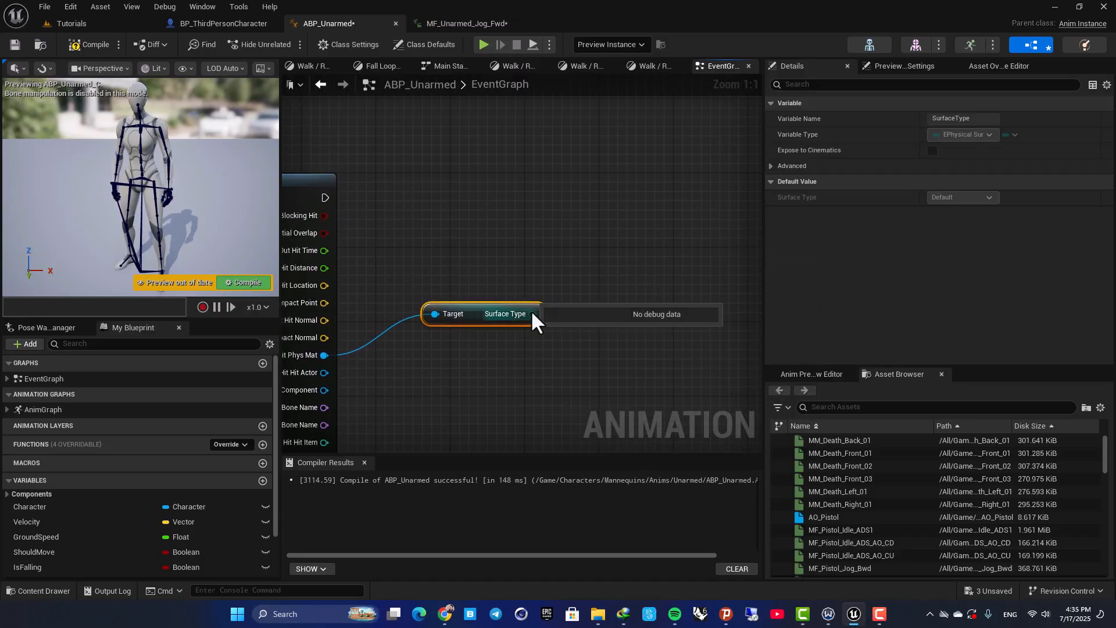
# Add a Switch on EPhysicalSurface node driven by the Surface Type output and place it above and beyond that node
pyautogui.click(561, 222)
pyautogui.moveTo(532, 314); pyautogui.dragTo(598, 269)
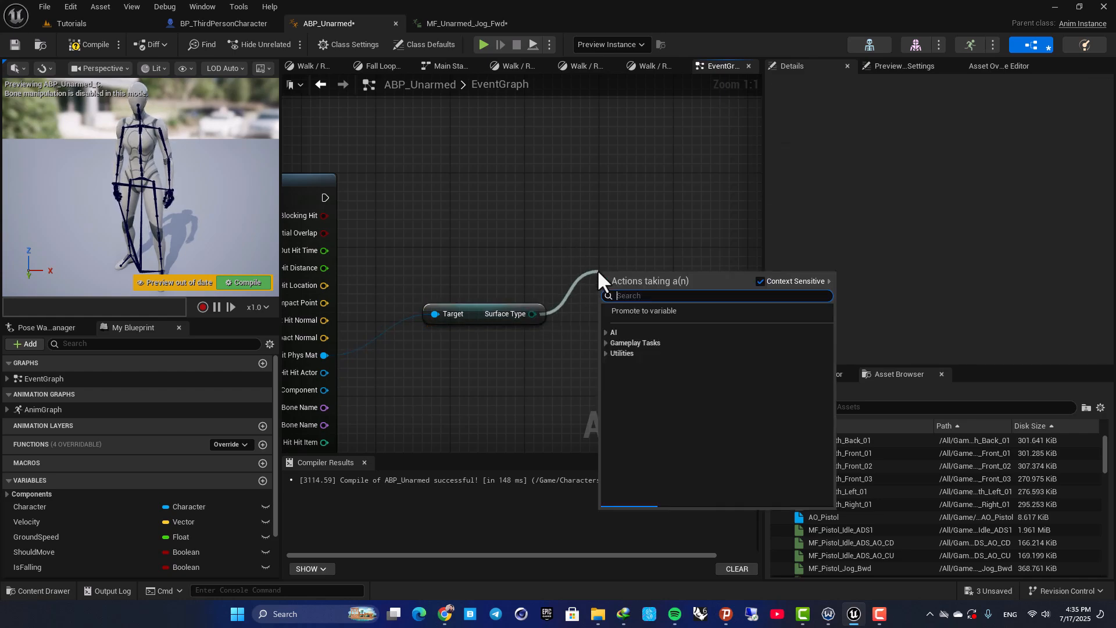
pyautogui.write('switch')
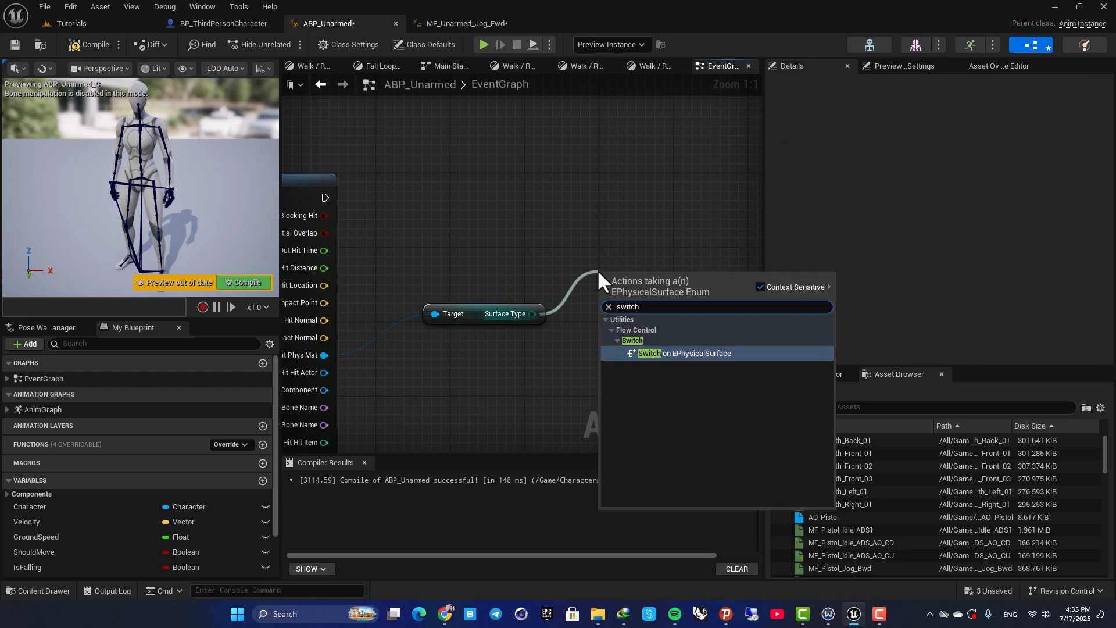
pyautogui.click(695, 354)
pyautogui.moveTo(640, 280); pyautogui.dragTo(630, 215)
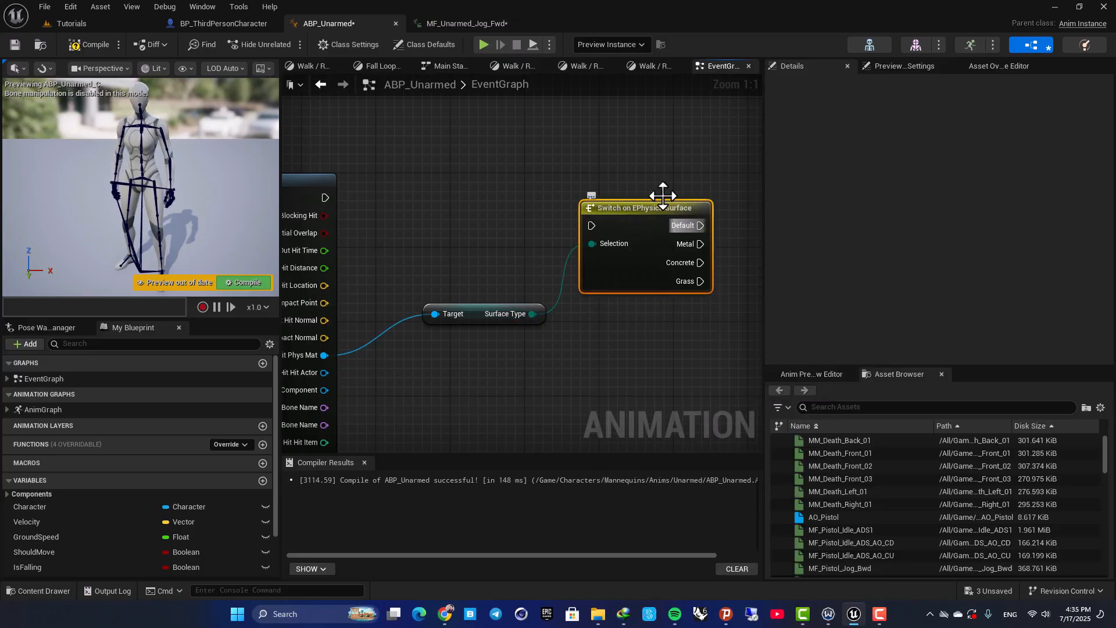
pyautogui.moveTo(680, 184); pyautogui.dragTo(508, 177, button='right')
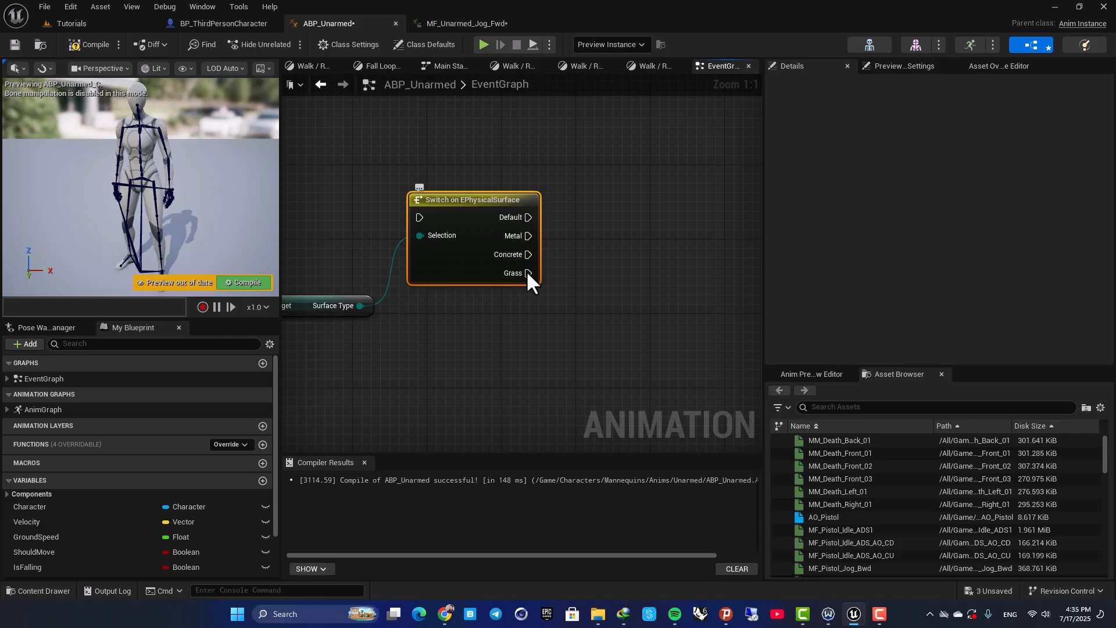
pyautogui.moveTo(430, 170); pyautogui.dragTo(569, 176, button='right')
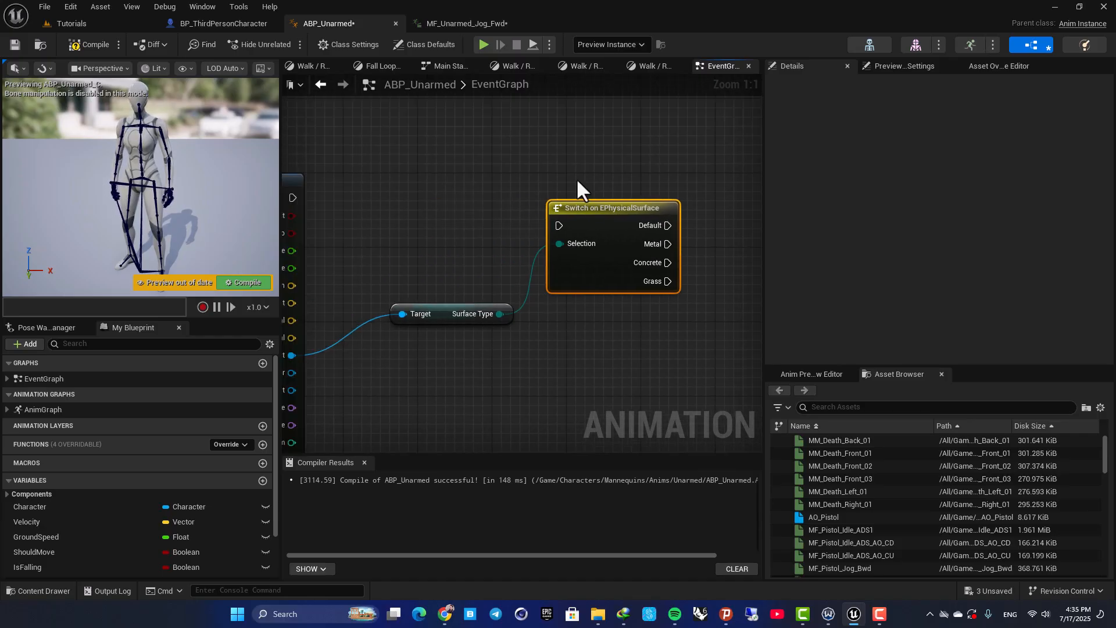
# Connect the Line Trace By Channel node's execution output to the Switch on EPhysicalSurface node's execution input
pyautogui.moveTo(453, 273); pyautogui.dragTo(395, 303, button='right')
pyautogui.moveTo(455, 256); pyautogui.dragTo(454, 281, button='right')
pyautogui.moveTo(347, 236); pyautogui.dragTo(641, 222)
pyautogui.moveTo(455, 256); pyautogui.dragTo(353, 288, button='right')
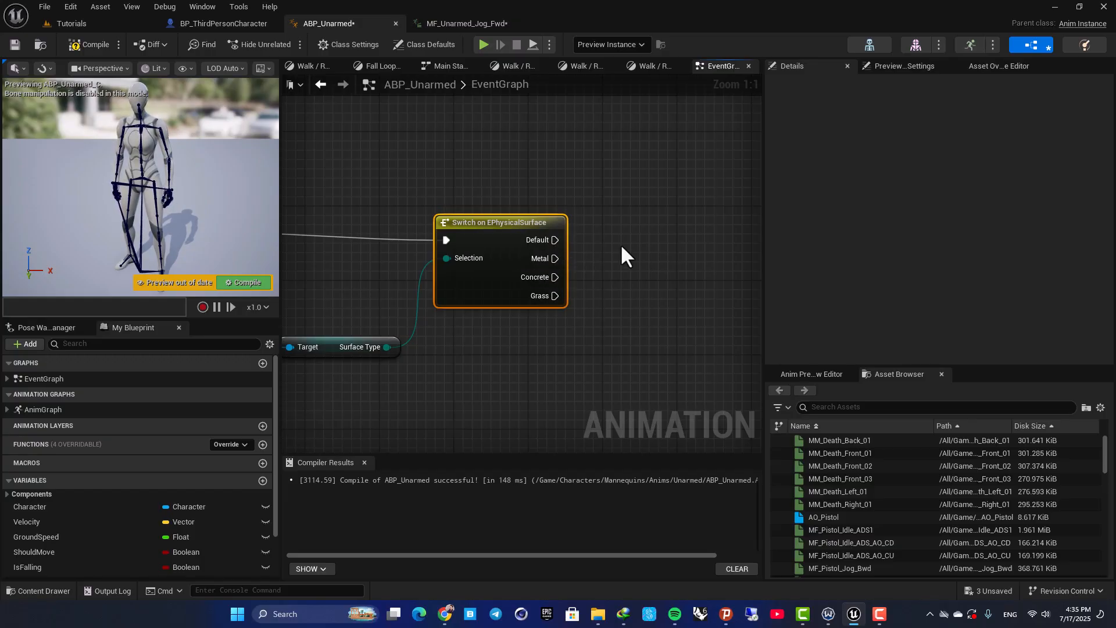
# Add a Play Sound 2D node on the switch's Metal output, set its Sound to Metal, and move it higher in the graph
pyautogui.moveTo(556, 258); pyautogui.dragTo(693, 225)
pyautogui.write('play so')
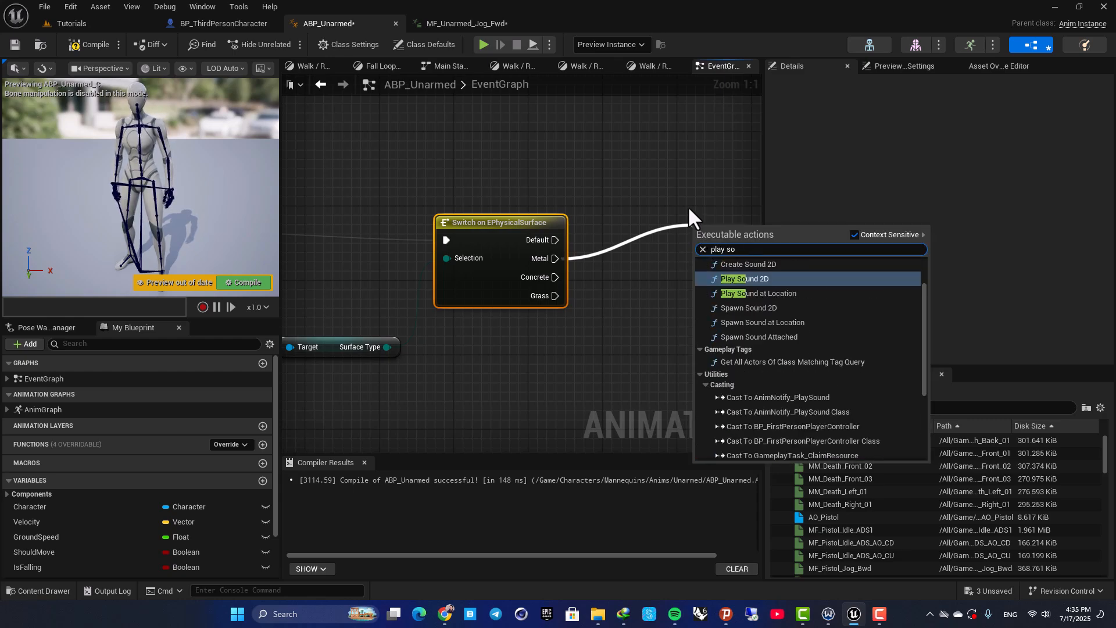
pyautogui.click(745, 279)
pyautogui.moveTo(745, 278); pyautogui.dragTo(634, 248, button='right')
pyautogui.click(620, 249)
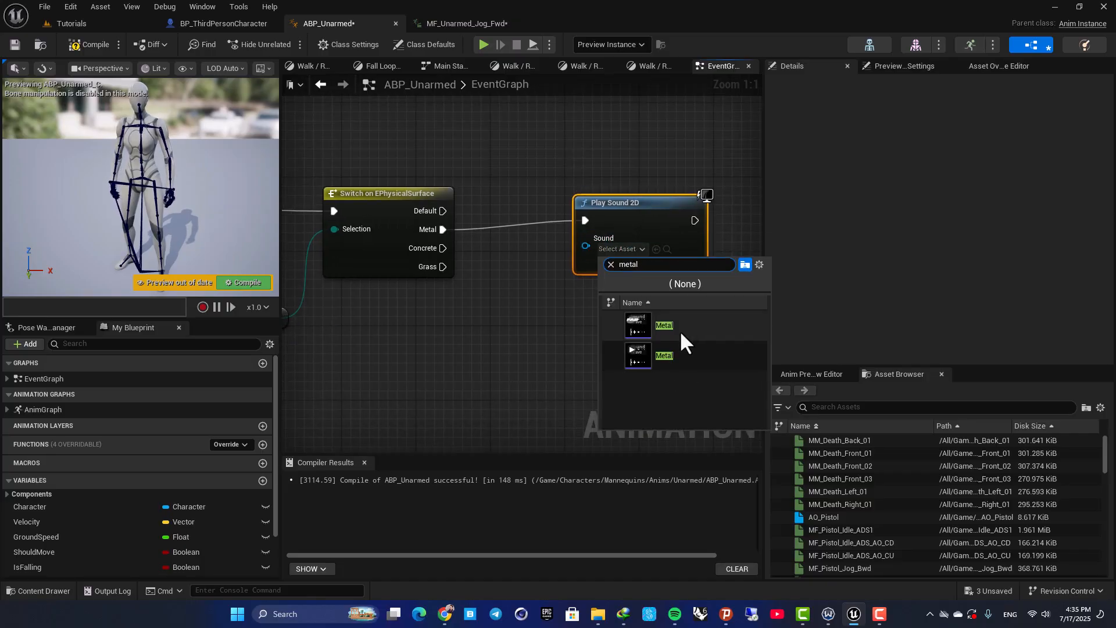
pyautogui.click(643, 352)
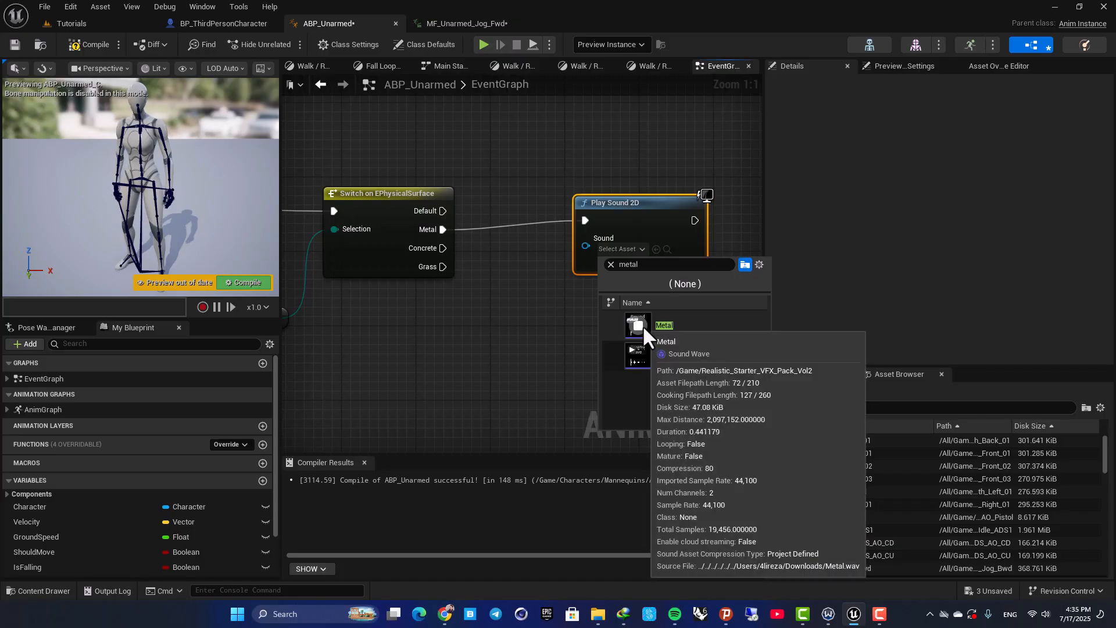
pyautogui.click(668, 351)
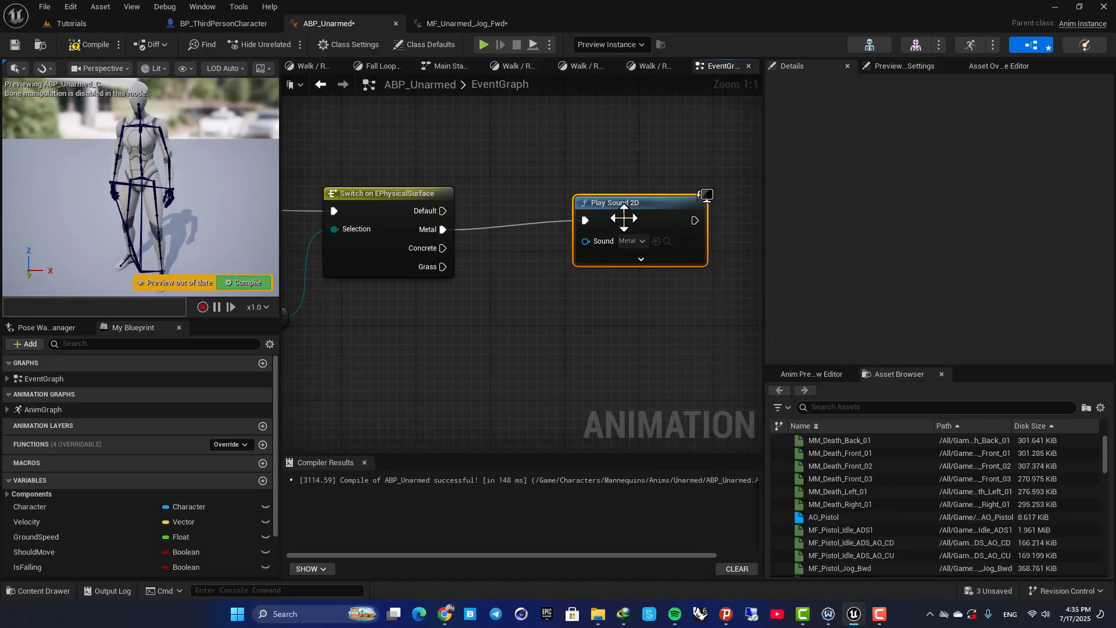
pyautogui.moveTo(615, 219); pyautogui.dragTo(634, 155)
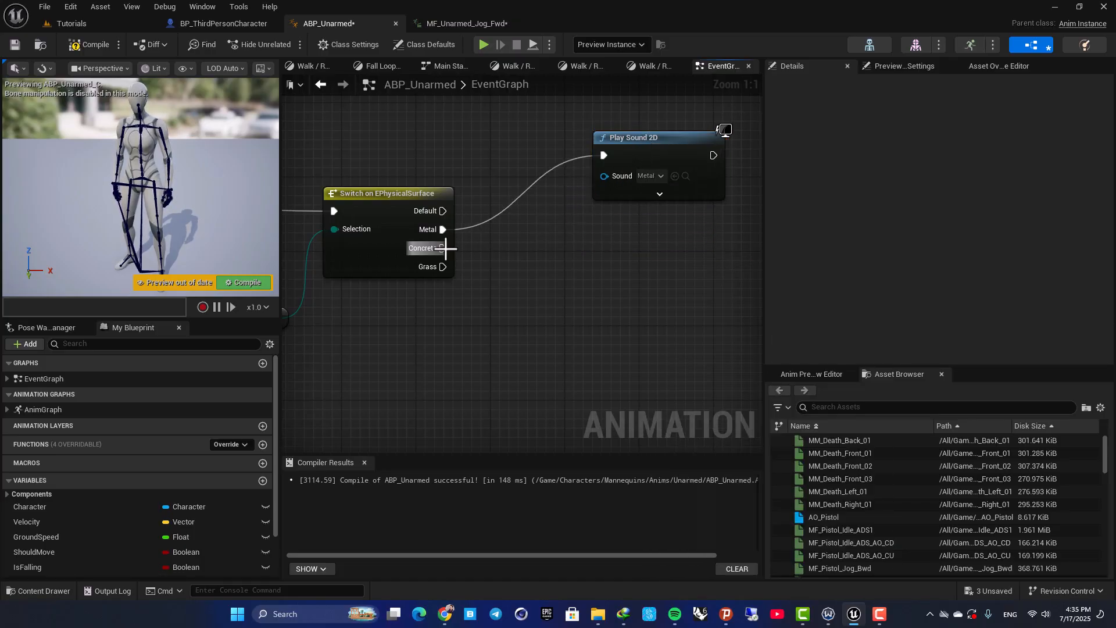
# Duplicate the Play Sound 2D node, connect the copy to the switch's Concrete output, and set its Sound to Concrete
pyautogui.hotkey('ctrl', 'c')
pyautogui.hotkey('ctrl', 'v')
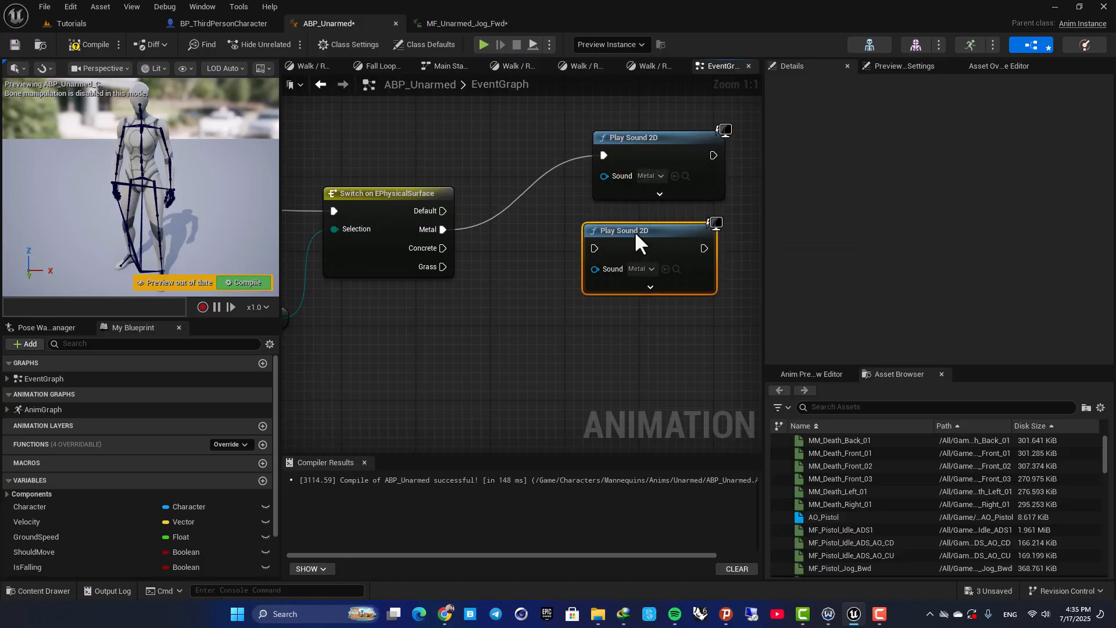
pyautogui.moveTo(455, 250); pyautogui.dragTo(605, 239)
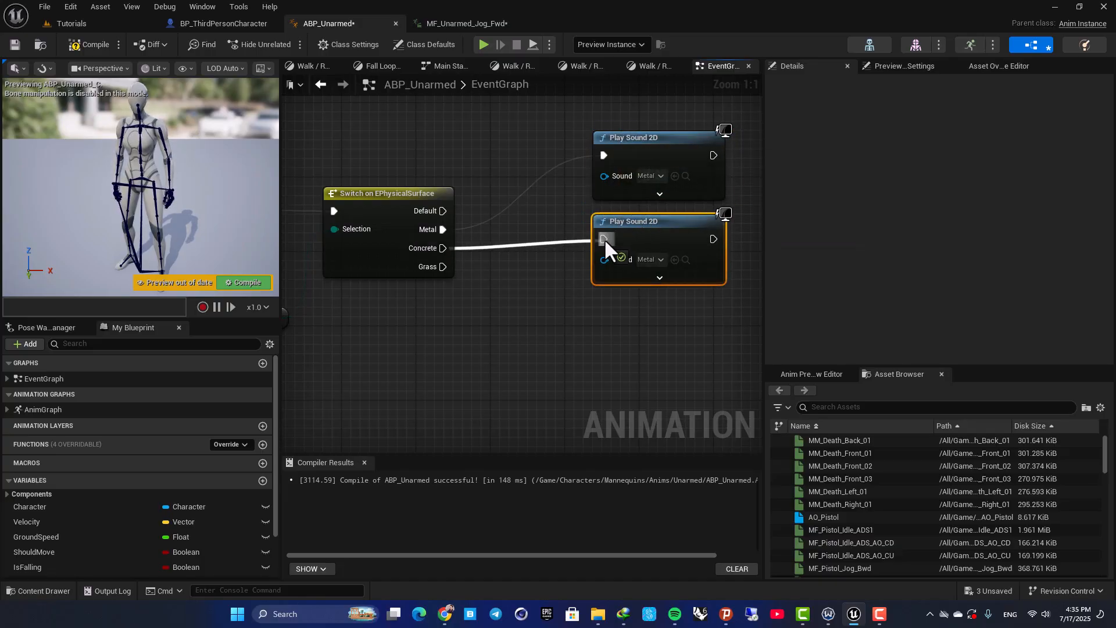
pyautogui.click(653, 260)
pyautogui.write('conc')
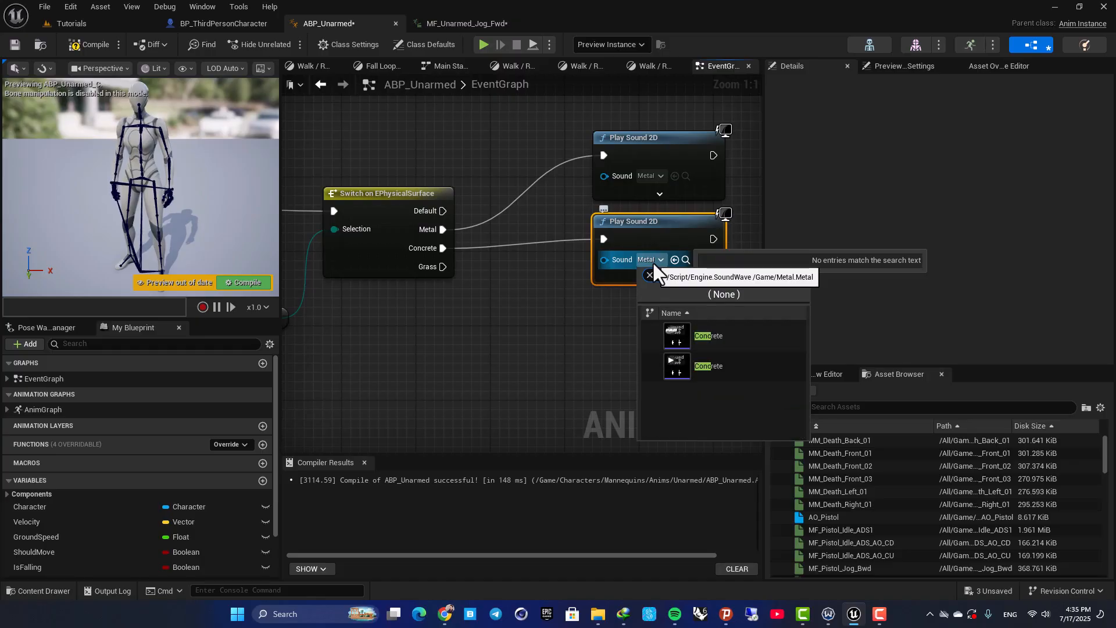
pyautogui.click(708, 336)
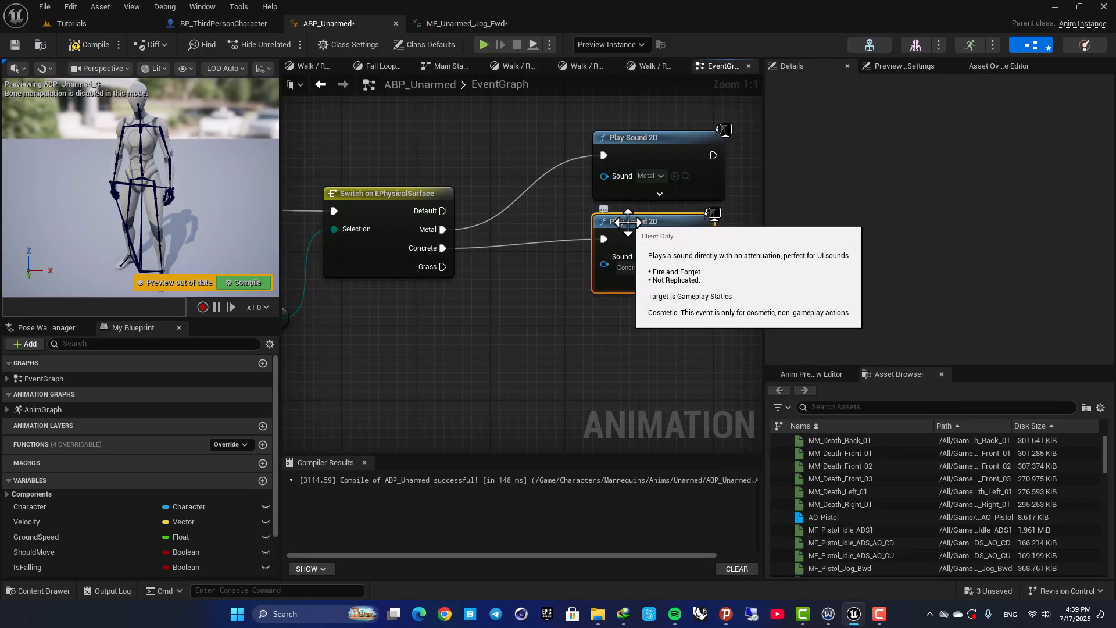
# Duplicate the Play Sound 2D node again for the switch's Grass output and set its Sound to the grass footstep sound
pyautogui.hotkey('ctrl', 'w')
pyautogui.moveTo(650, 239); pyautogui.dragTo(621, 331)
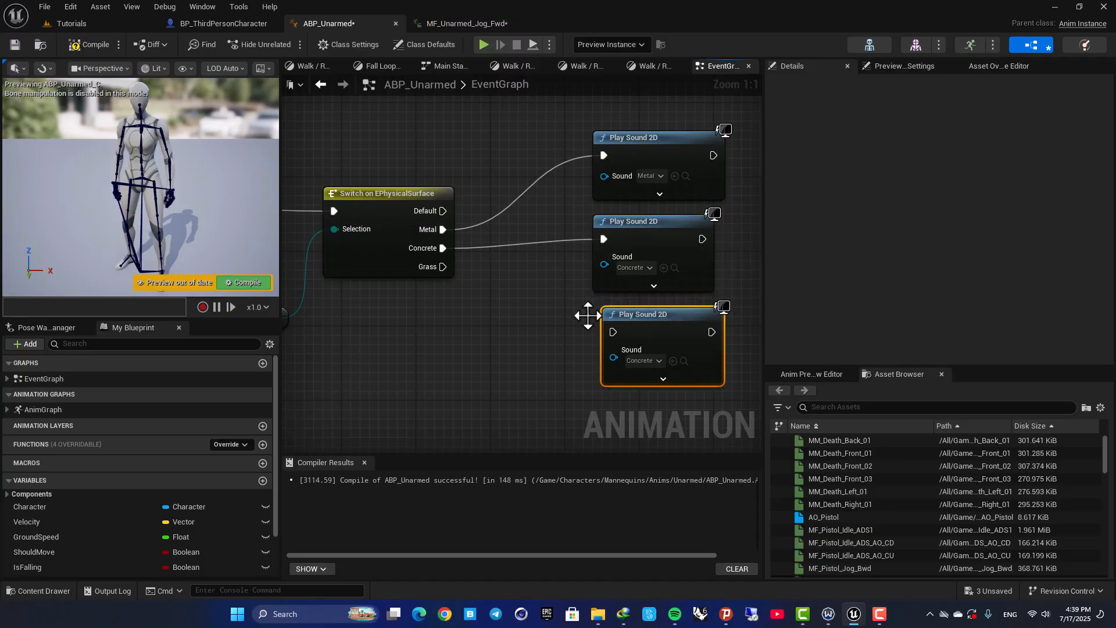
pyautogui.moveTo(443, 267); pyautogui.dragTo(612, 332)
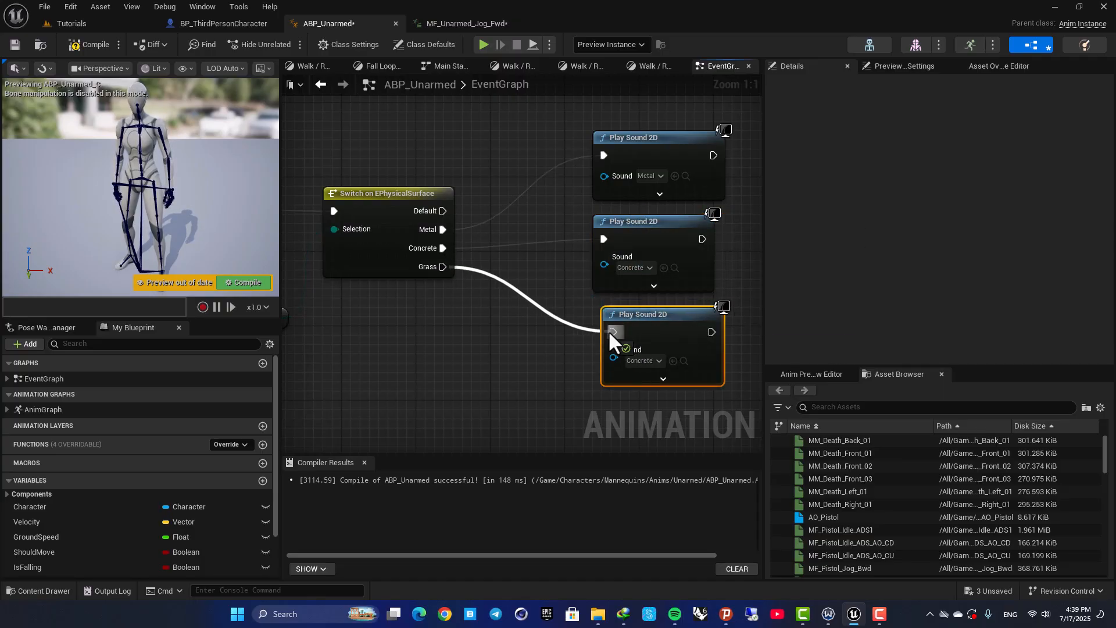
pyautogui.click(644, 356)
pyautogui.write('grass')
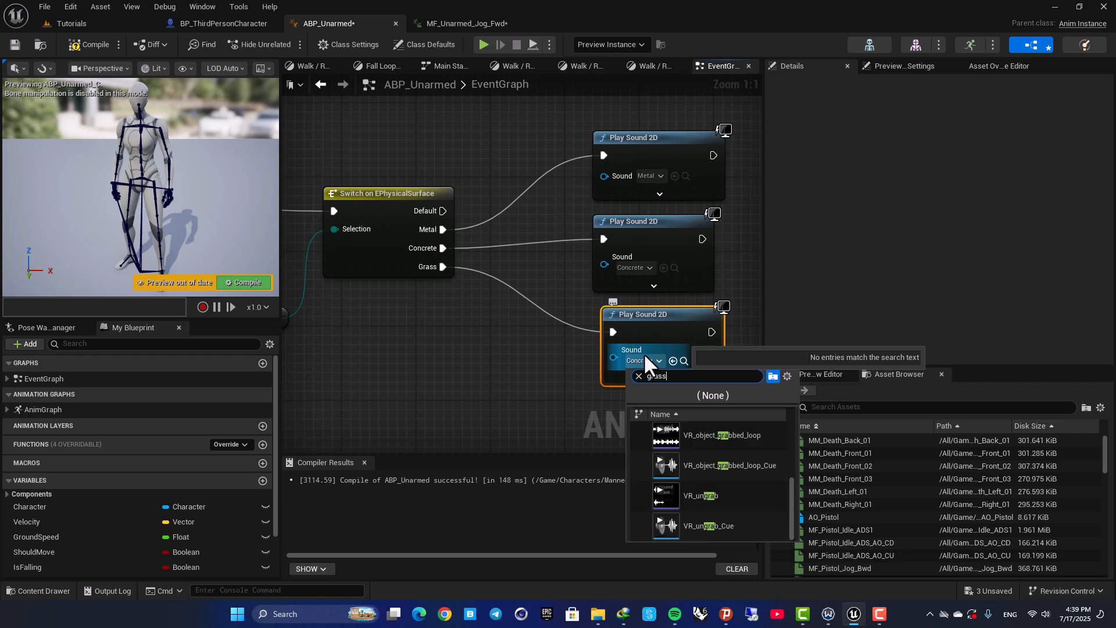
pyautogui.click(692, 446)
# Compile ABP_Unarmed and play the Tutorials level in full screen
pyautogui.click(82, 45)
pyautogui.click(99, 27)
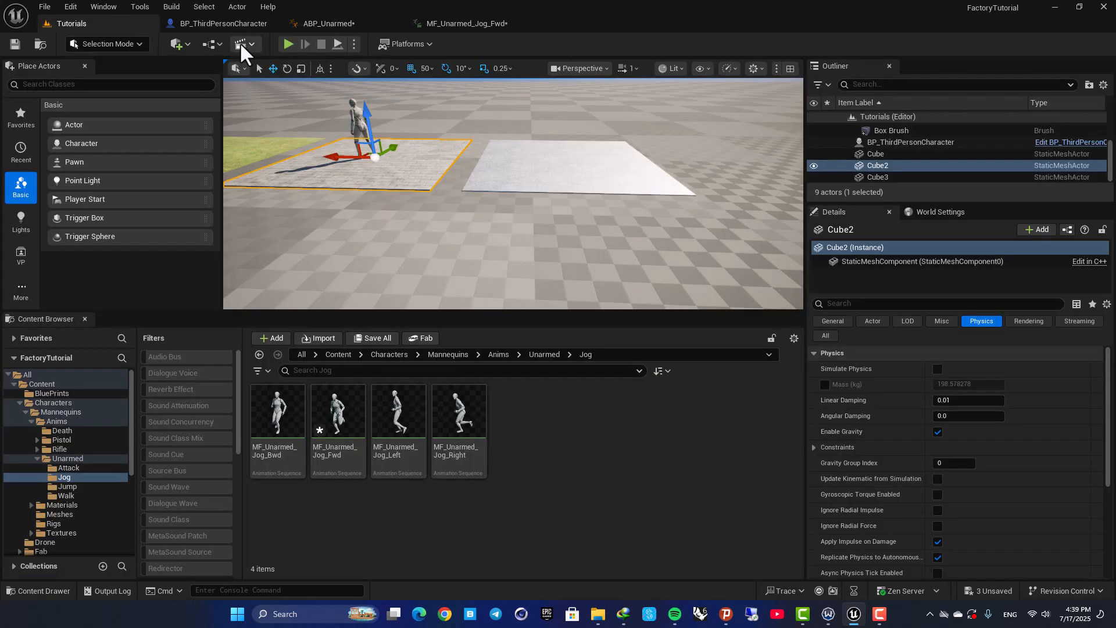
pyautogui.click(289, 44)
pyautogui.press('F11')
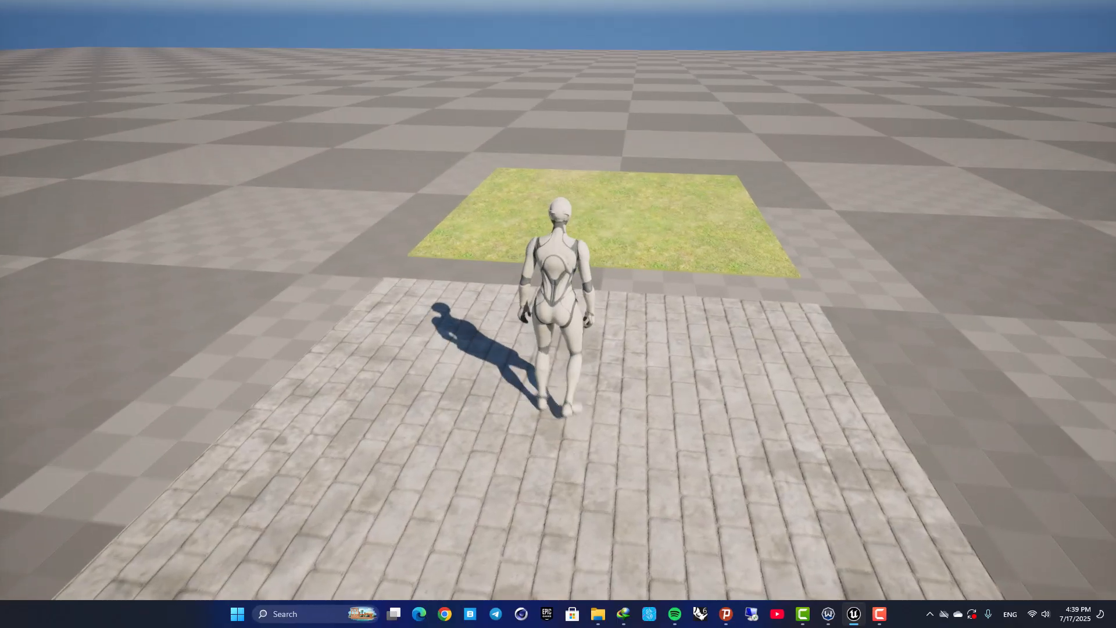
# Run the character repeatedly across the grass, concrete and metal floors to check the footstep sound on each surface
pyautogui.press('w')
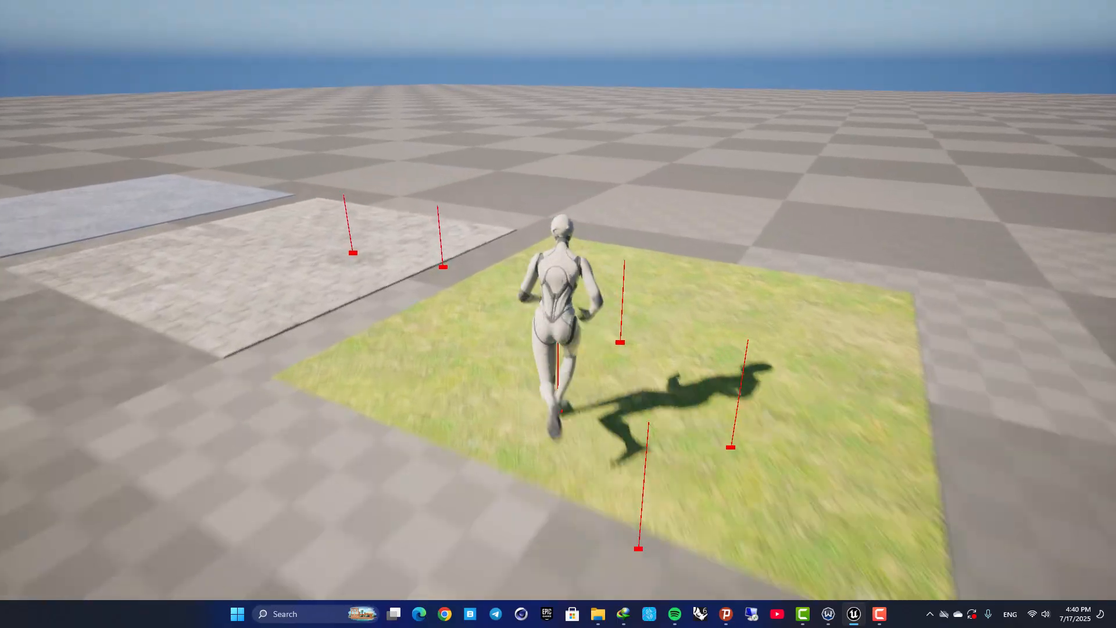
pyautogui.press('d')
pyautogui.press('s')
pyautogui.press('a')
pyautogui.press('s')
pyautogui.press('w')
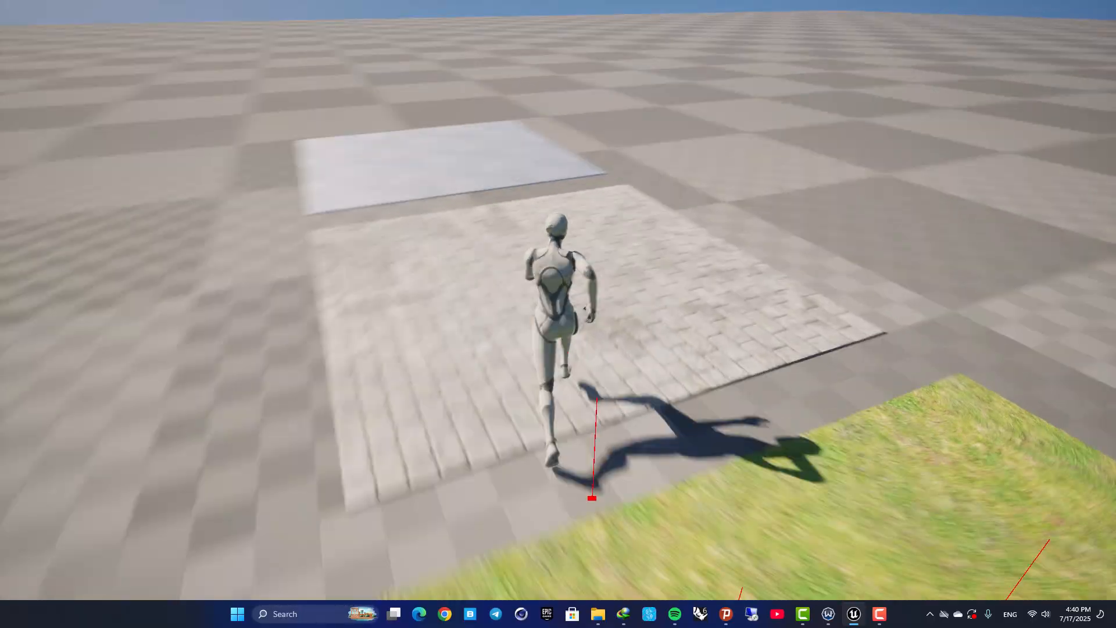
pyautogui.press('a')
pyautogui.press('s')
pyautogui.press('d')
pyautogui.press('w')
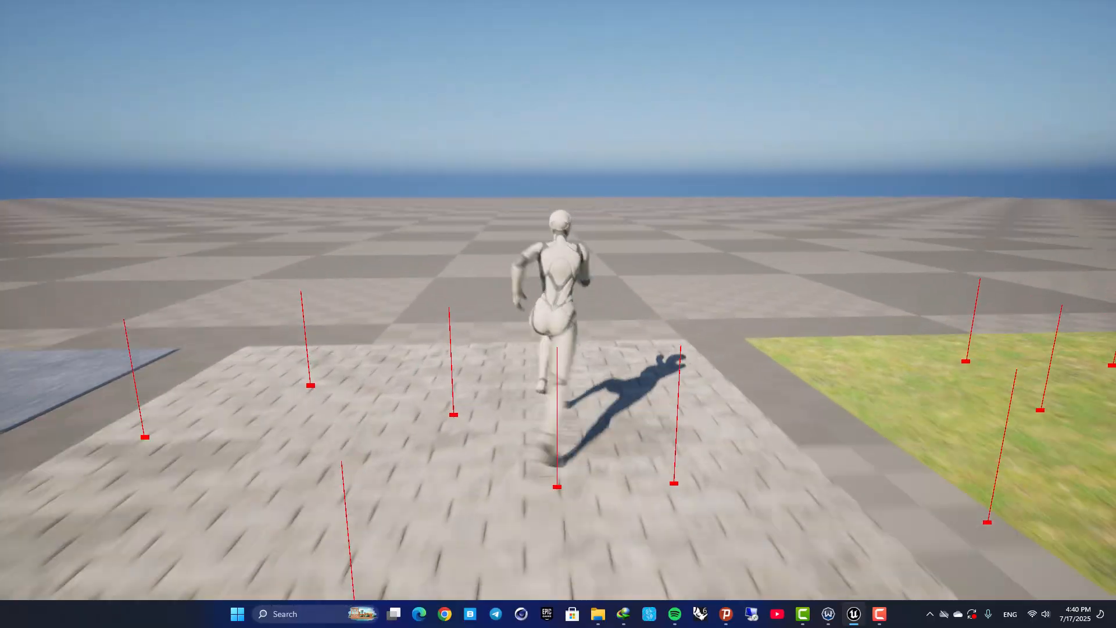
pyautogui.press('d')
pyautogui.press('s')
pyautogui.press('a')
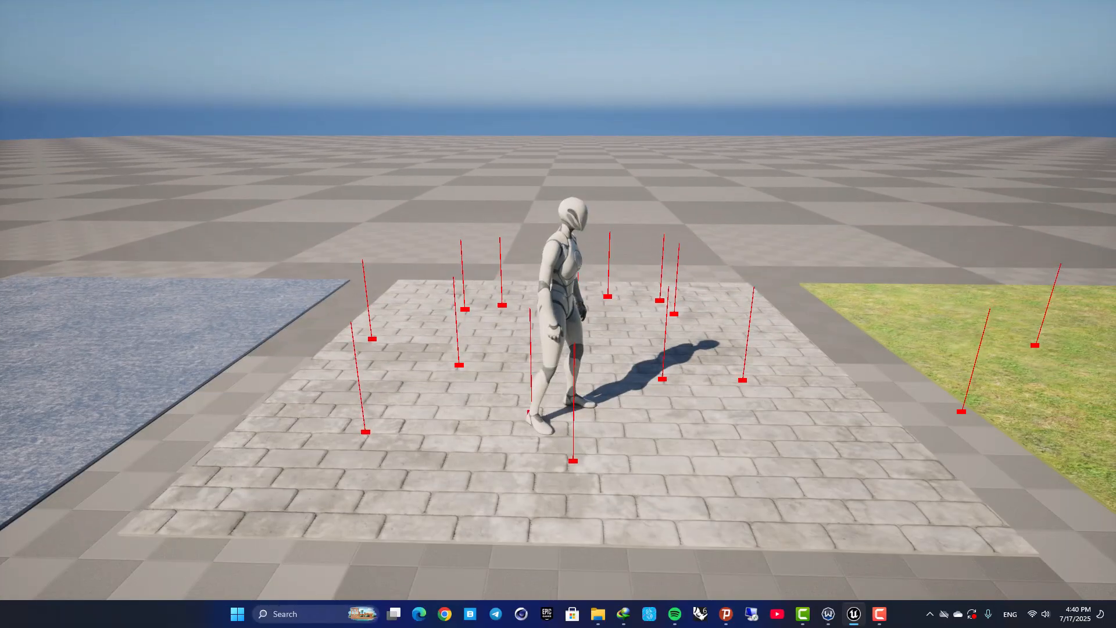
pyautogui.press('w')
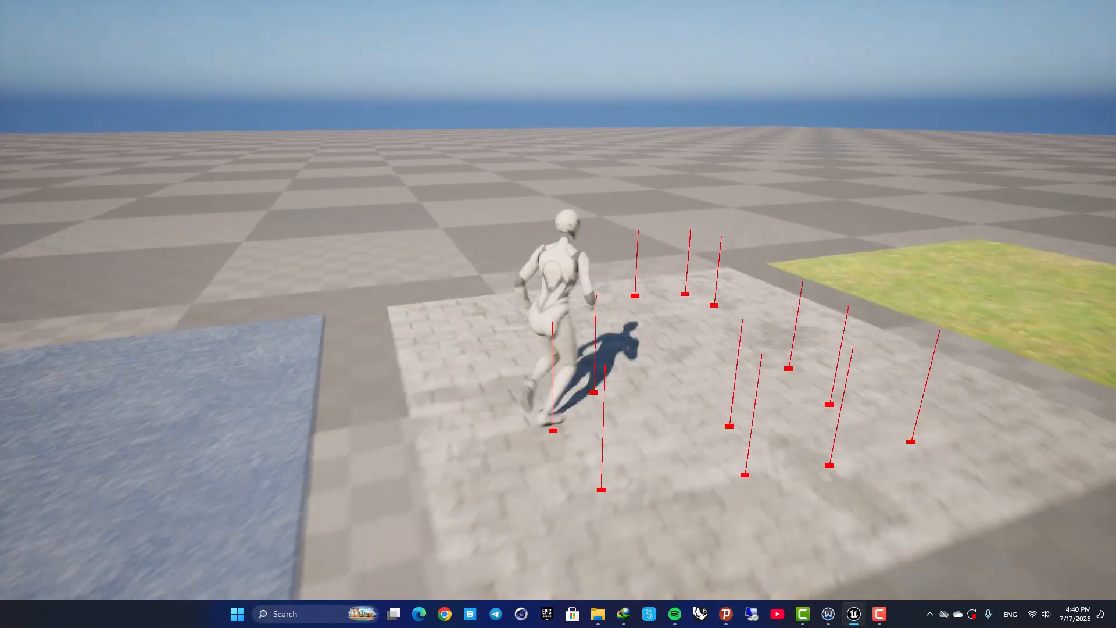
pyautogui.press('s')
pyautogui.press('a')
pyautogui.press('w')
pyautogui.press('a')
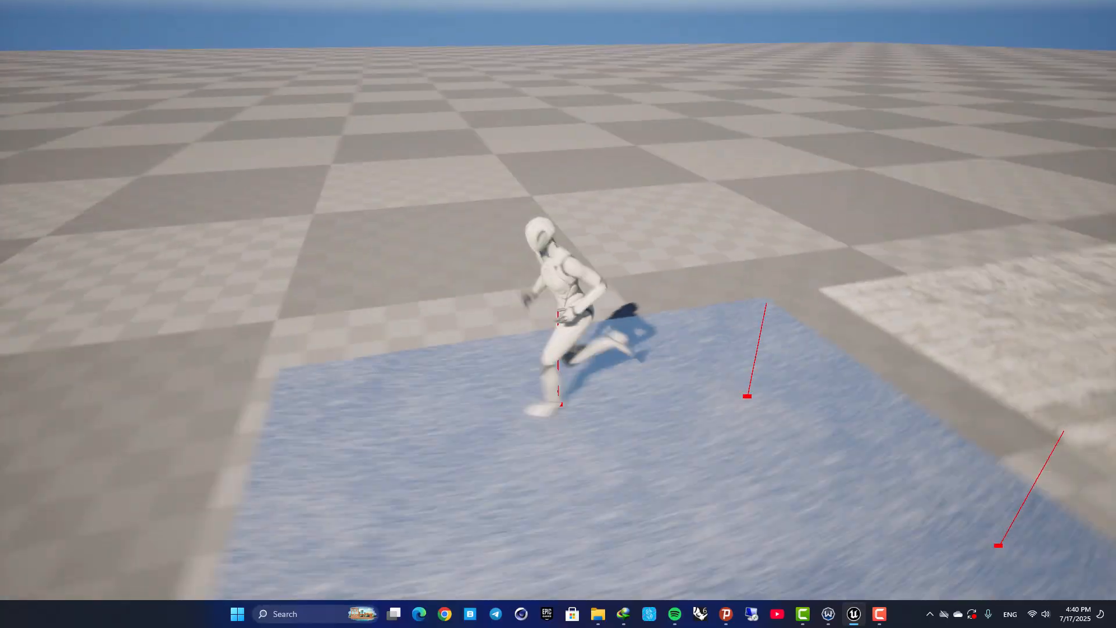
pyautogui.press('d')
pyautogui.press('w')
pyautogui.press('a')
pyautogui.press('s')
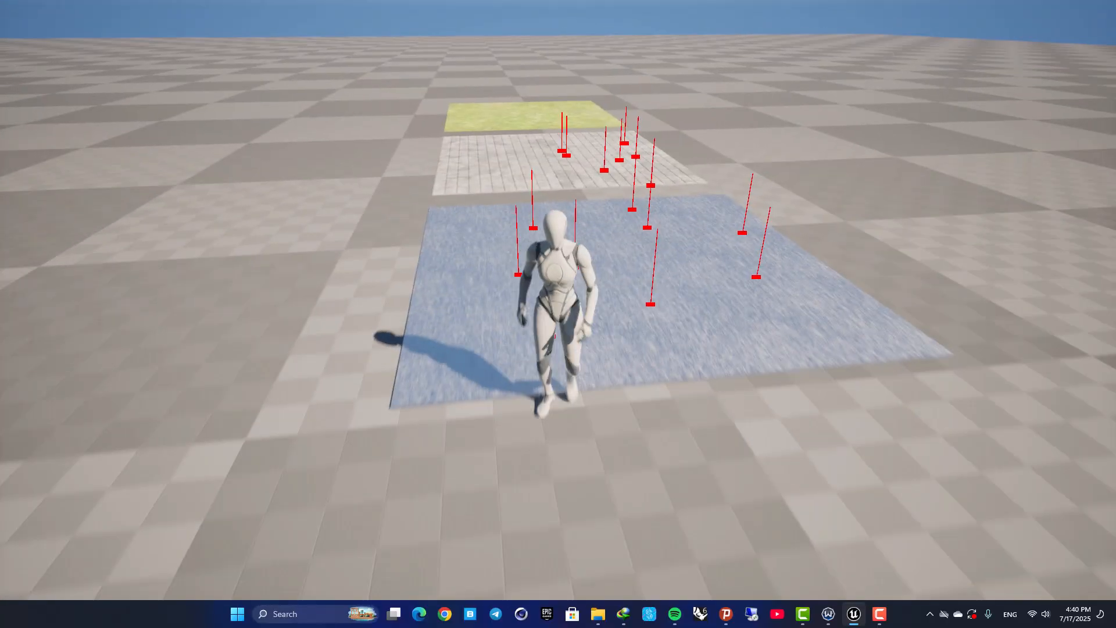
pyautogui.press('d')
pyautogui.press('a')
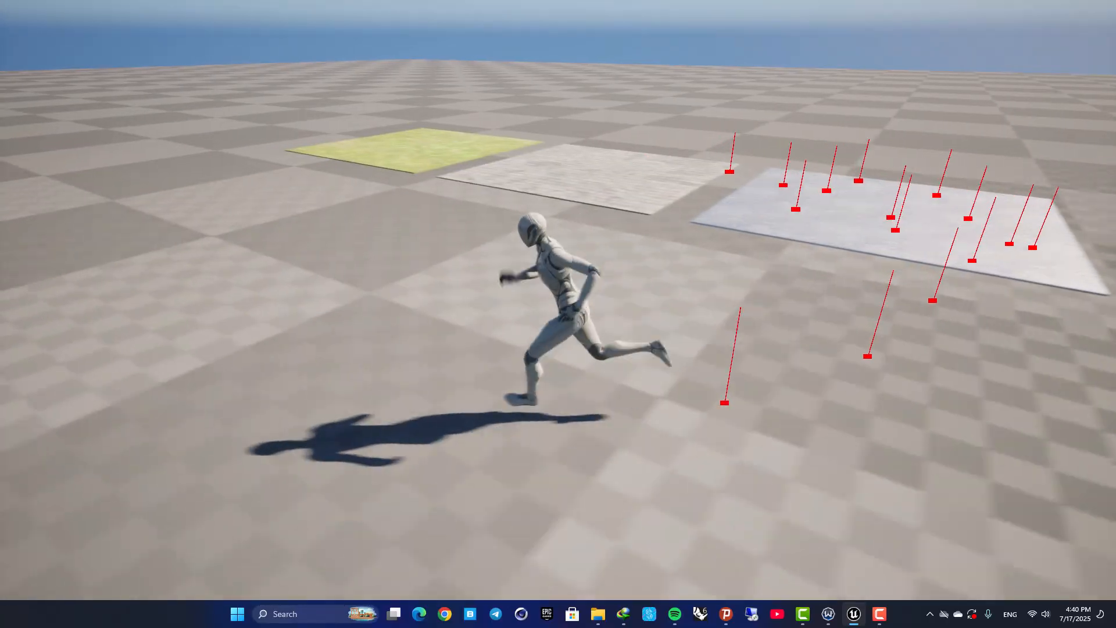
pyautogui.press('s')
pyautogui.press('w')
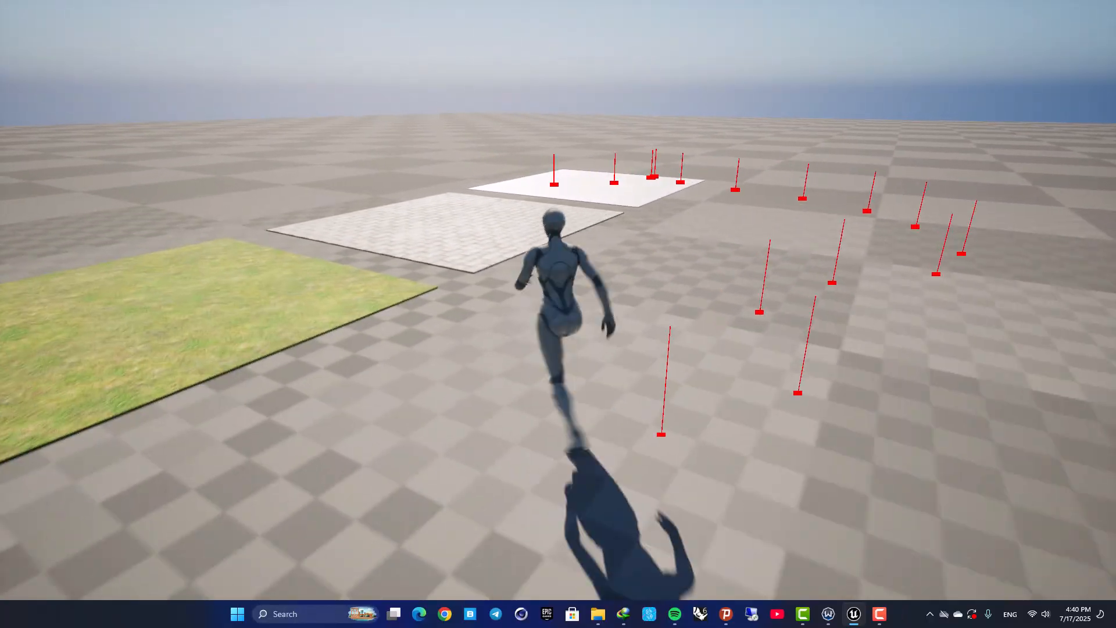
pyautogui.press('d')
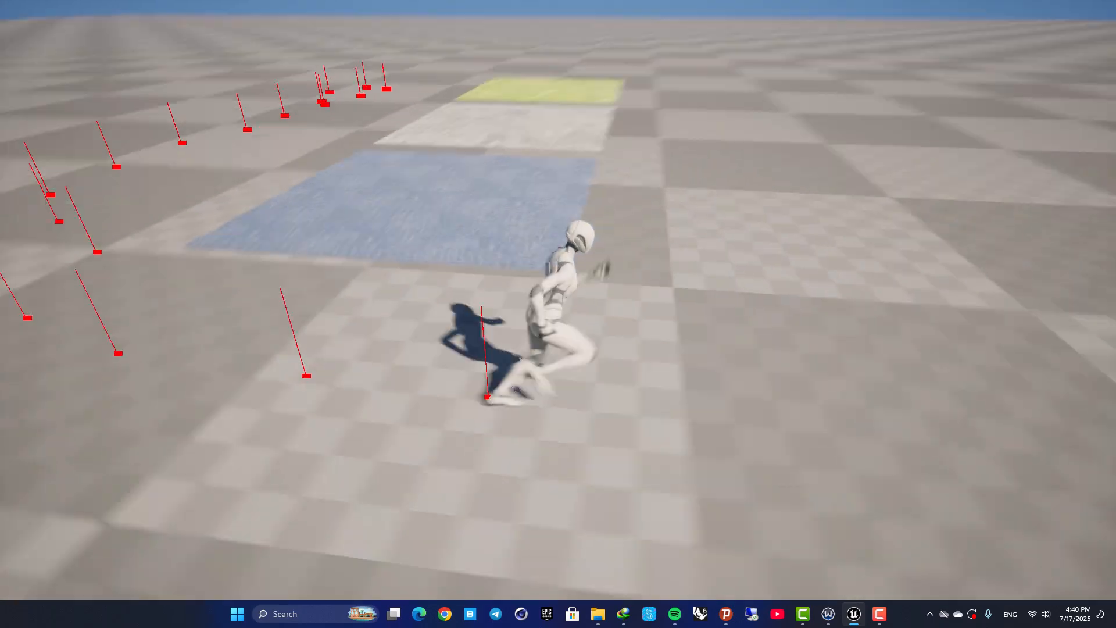
pyautogui.press('w')
pyautogui.press('a')
pyautogui.press('s')
pyautogui.press('d')
pyautogui.press('w')
pyautogui.press('a')
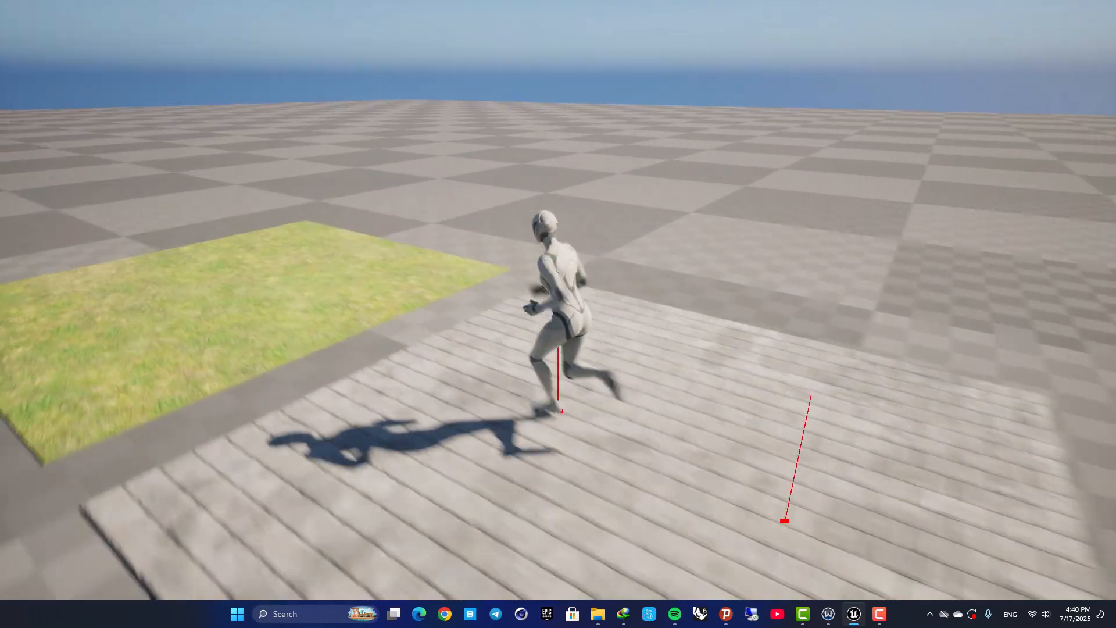
pyautogui.press('a')
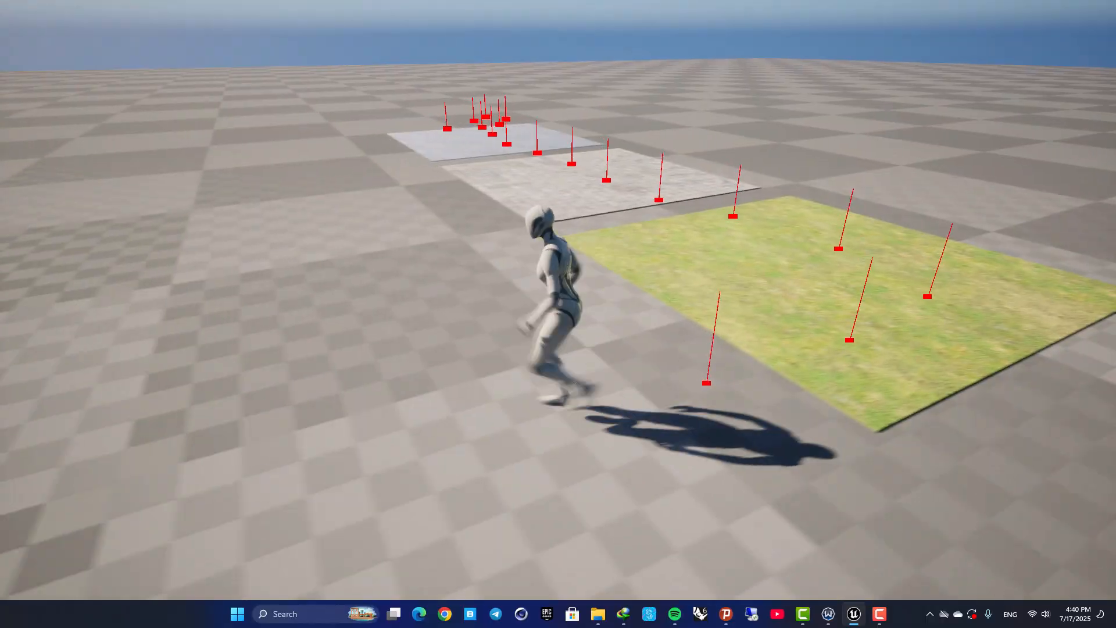
# End the full-screen play session and set the Line Trace By Channel node's Draw Debug Type to None in ABP_Unarmed's event graph
pyautogui.press('Escape')
pyautogui.press('F11')
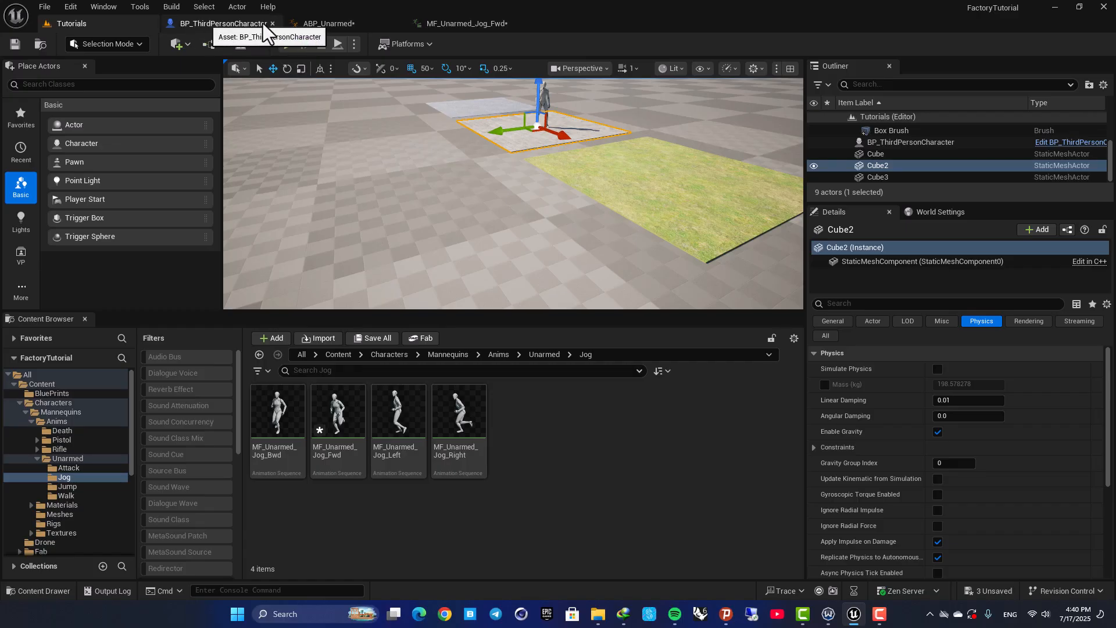
pyautogui.click(342, 24)
pyautogui.moveTo(446, 347)
pyautogui.mouseDown(button='right')
pyautogui.moveTo(595, 329)
pyautogui.moveTo(649, 309)
pyautogui.mouseUp(button='right')
pyautogui.scroll(-4, 649, 308)
pyautogui.moveTo(433, 296); pyautogui.dragTo(686, 247, button='right')
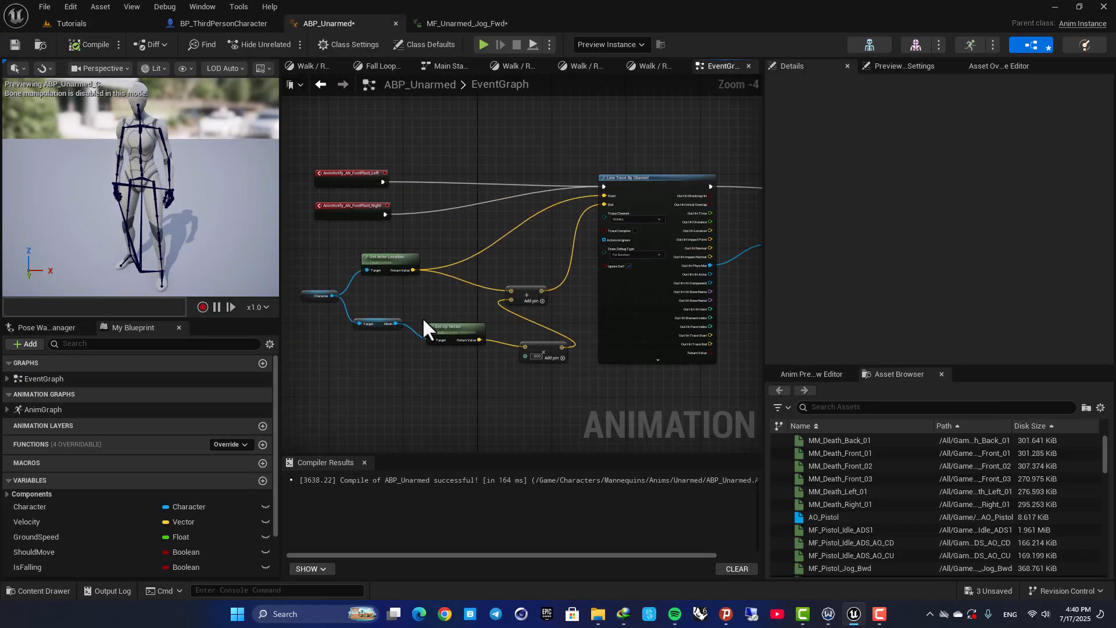
pyautogui.scroll(4, 554, 314)
pyautogui.moveTo(603, 272); pyautogui.dragTo(488, 363, button='right')
pyautogui.click(574, 289)
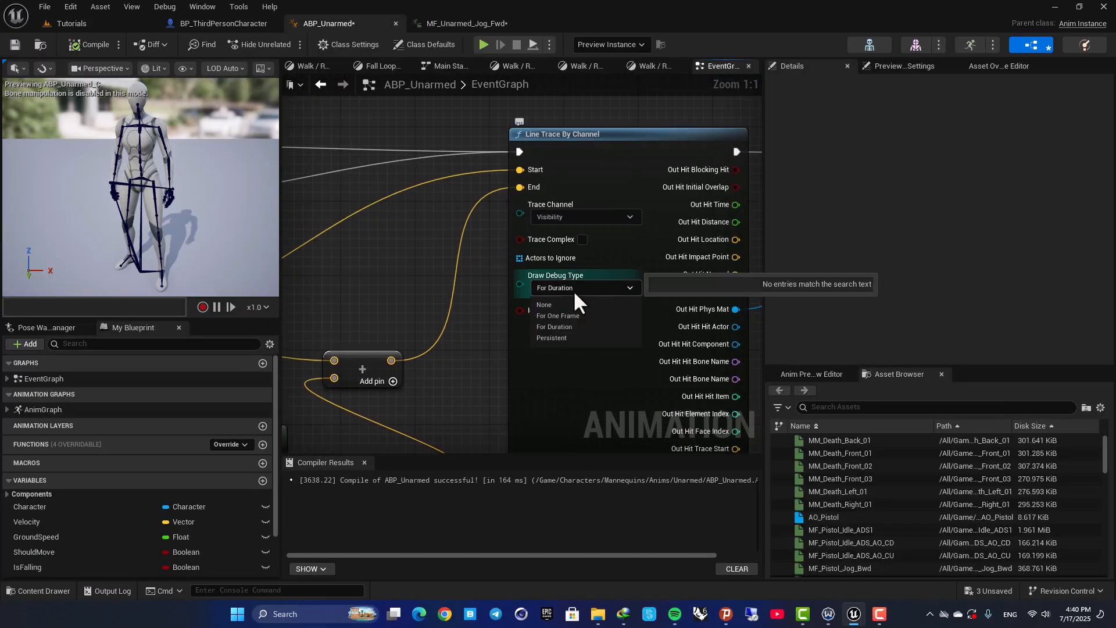
pyautogui.click(557, 304)
# Play the Tutorials level and run the character across the floor surfaces to check the footsteps without debug traces
pyautogui.click(98, 25)
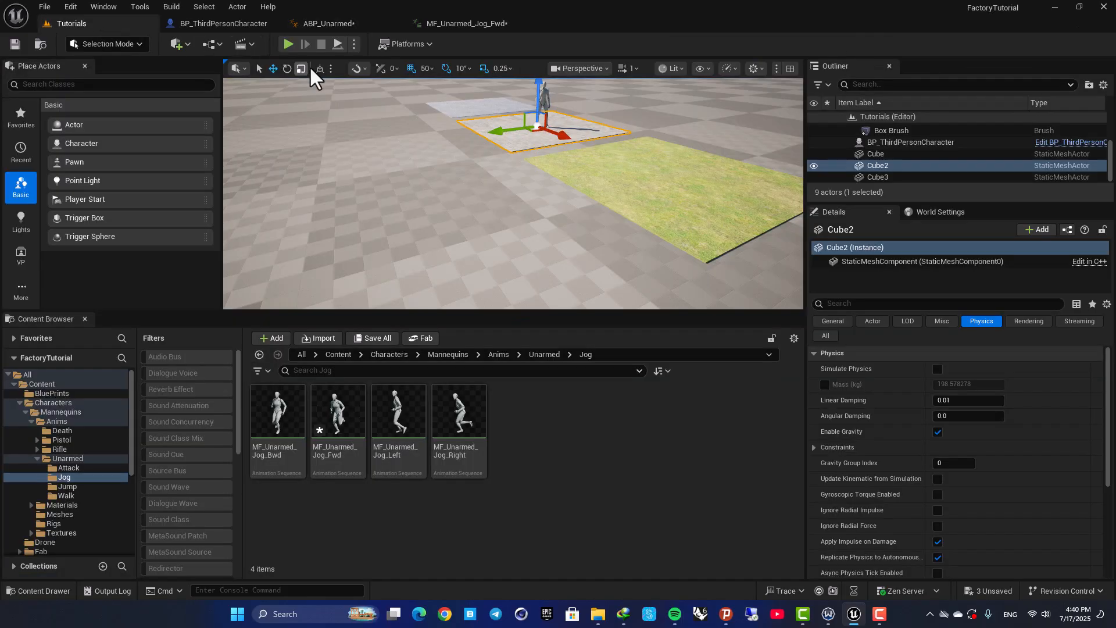
pyautogui.click(288, 44)
pyautogui.press('w')
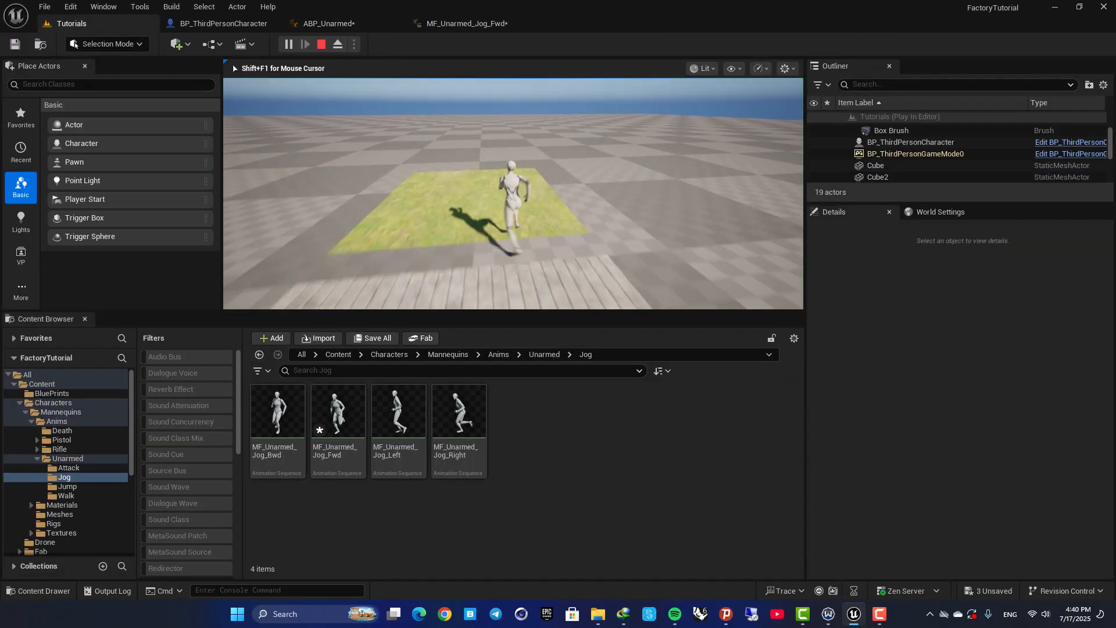
pyautogui.press('w')
pyautogui.press('w')
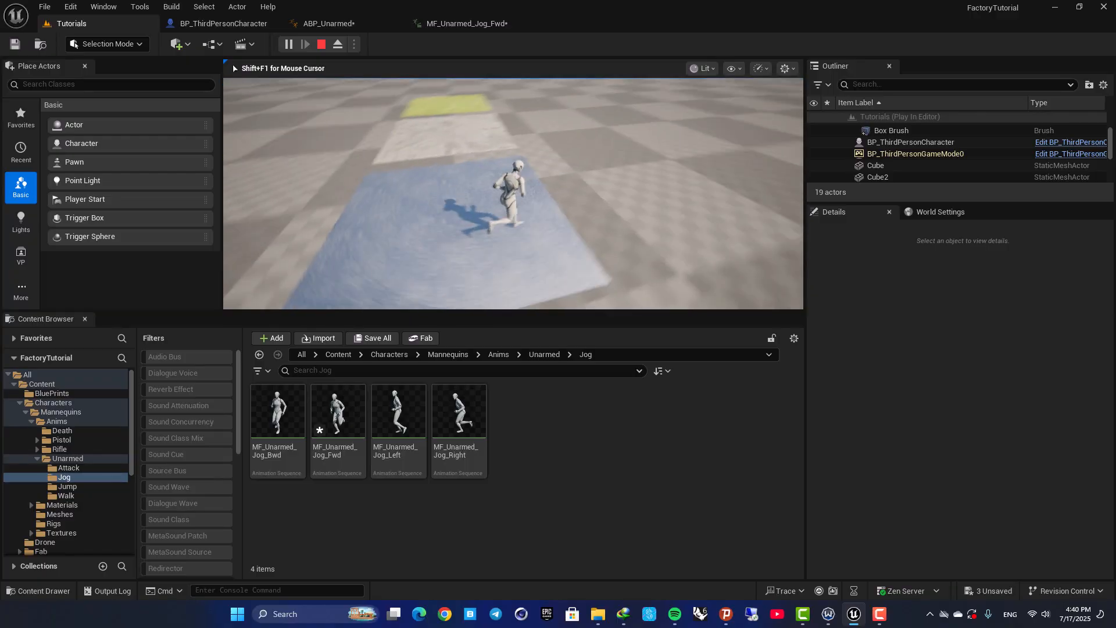